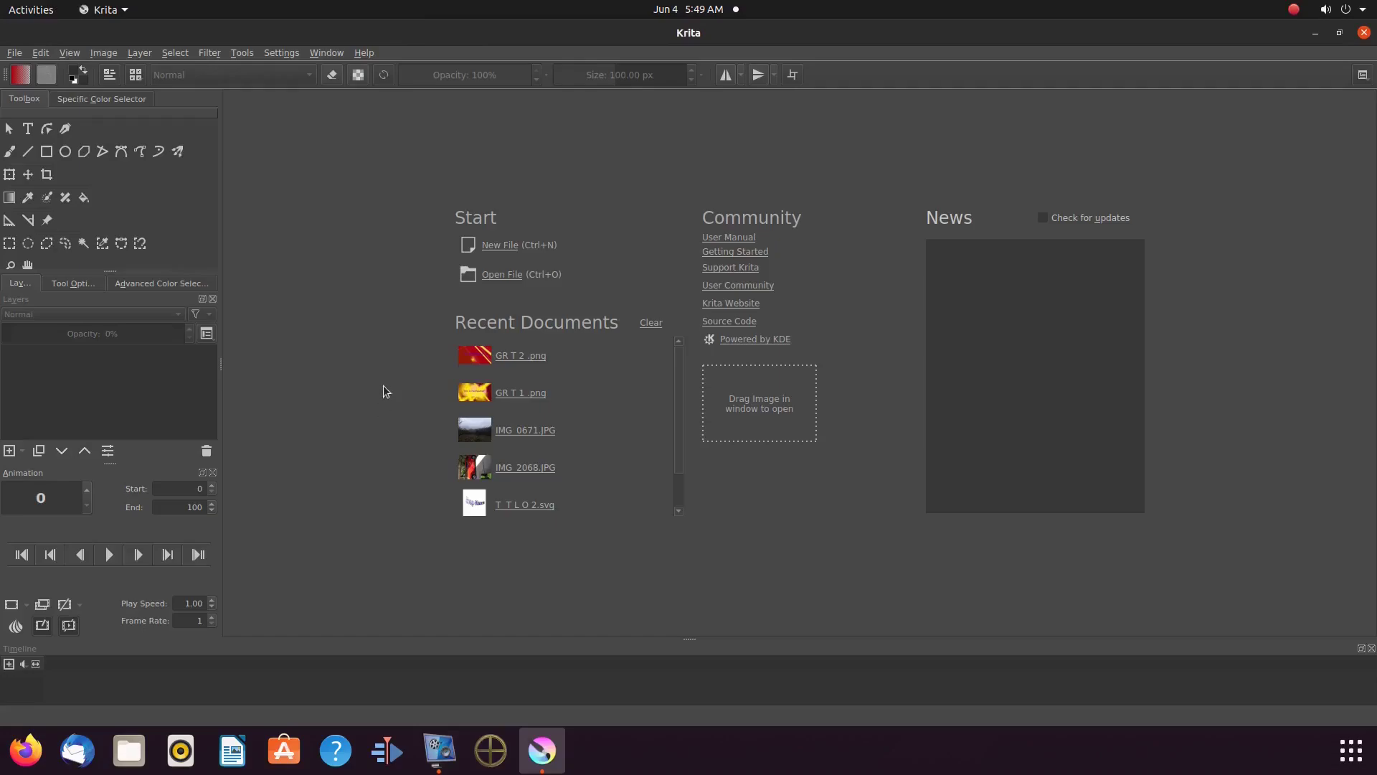
Step: Create a new 1920×1080 px document with the default settings
left_click(501, 248)
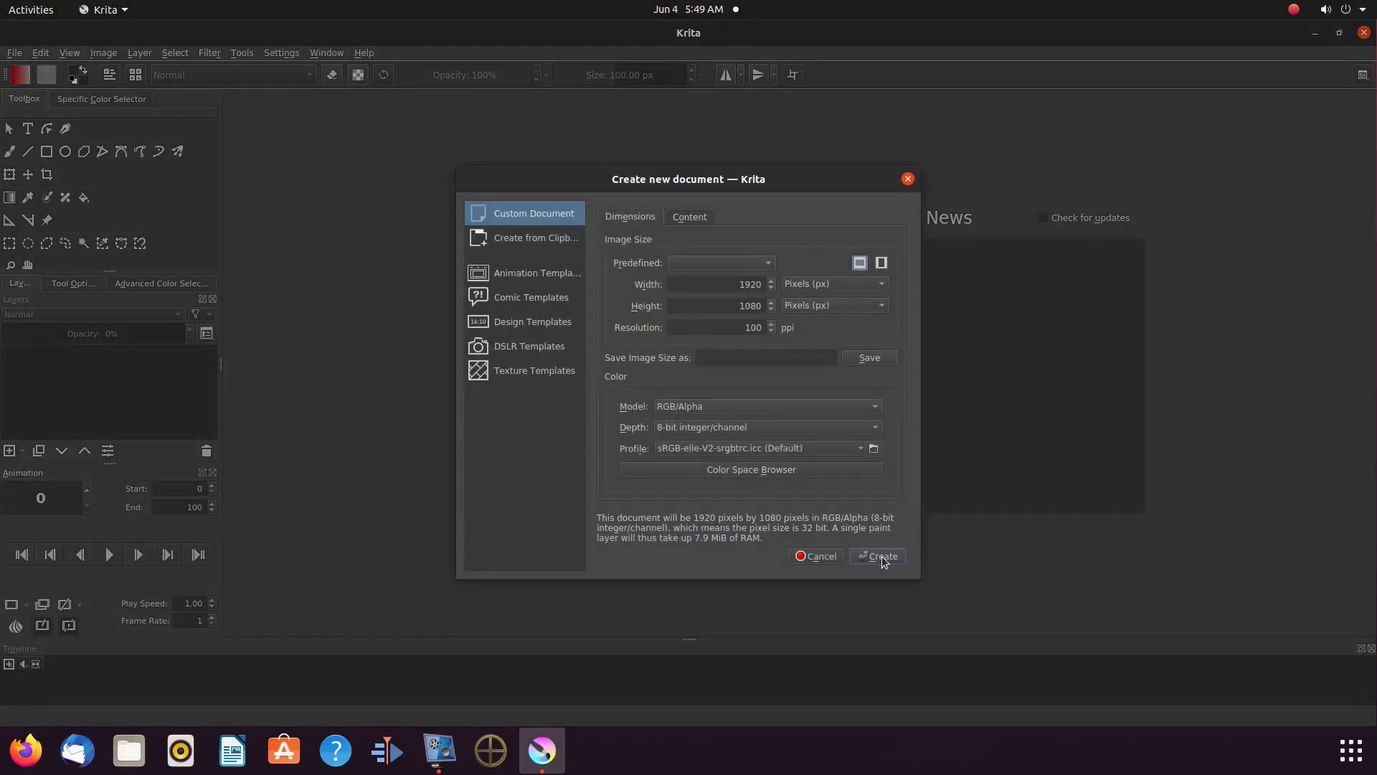
left_click(881, 557)
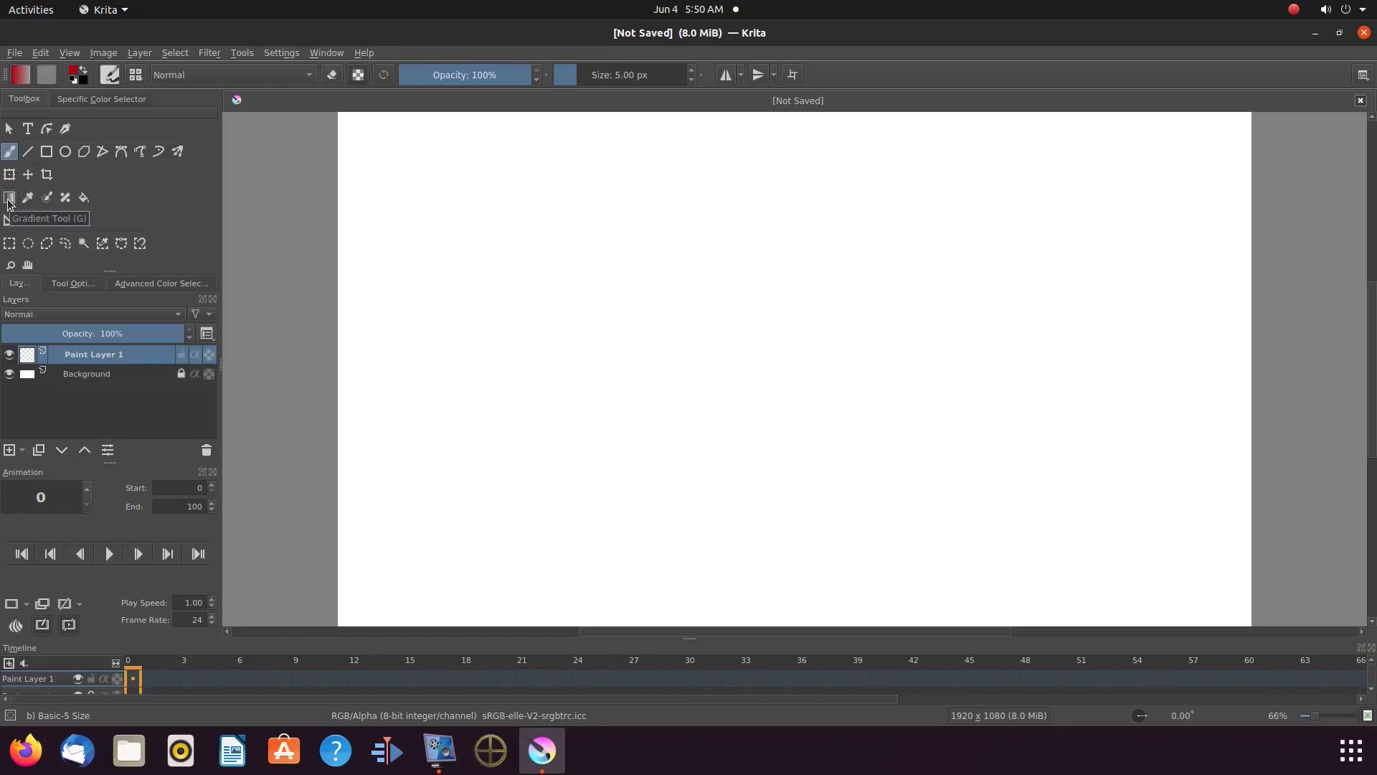
Step: Select the Fill tool and enable Use pattern in its Tool Options
left_click(84, 198)
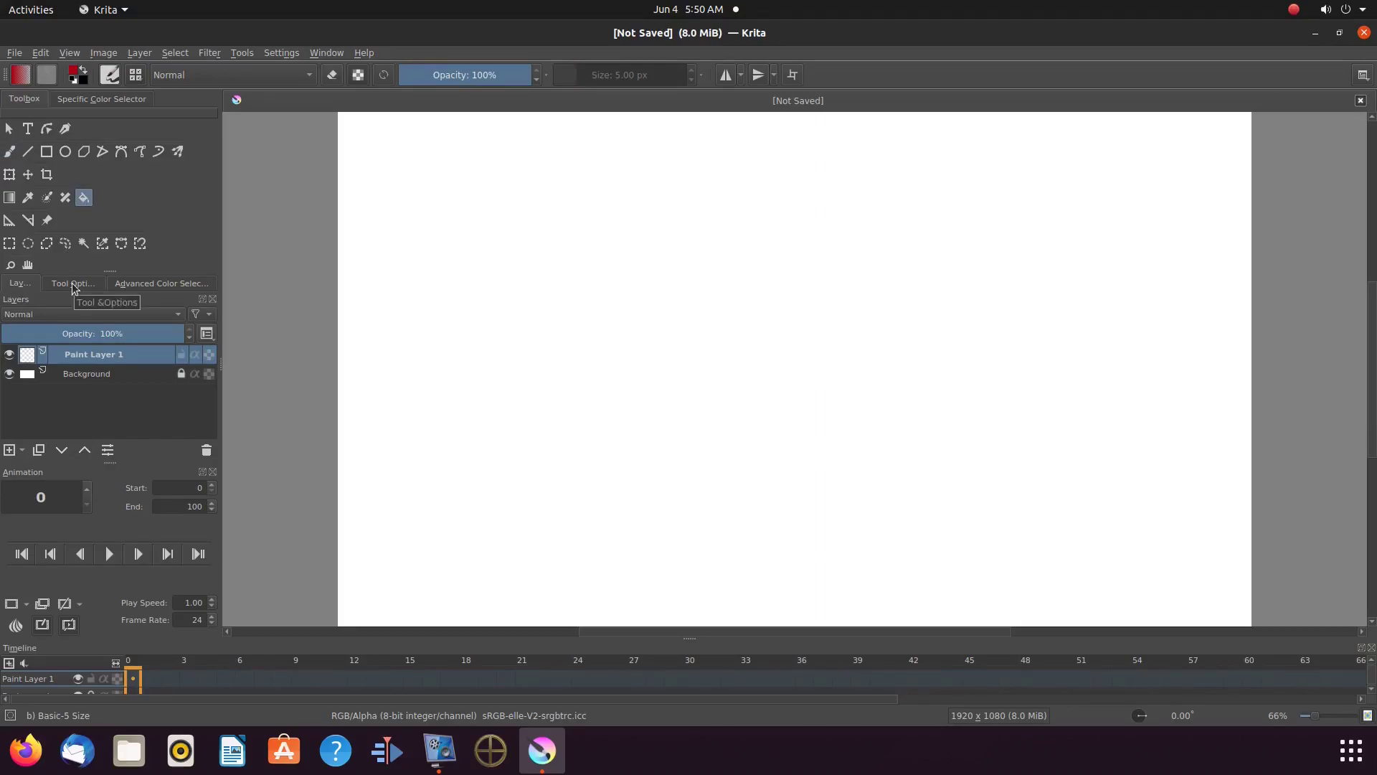
left_click(73, 284)
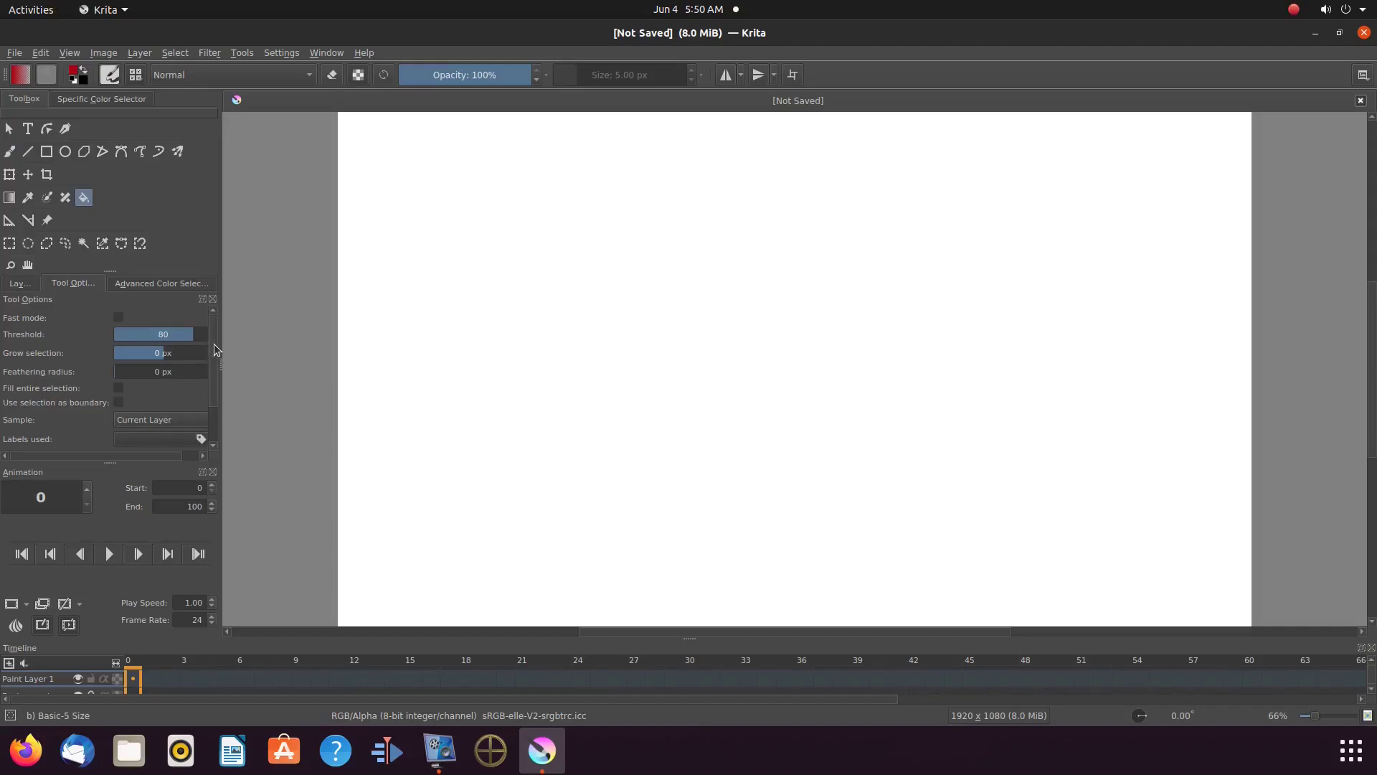
scroll(213, 343, "down", 2)
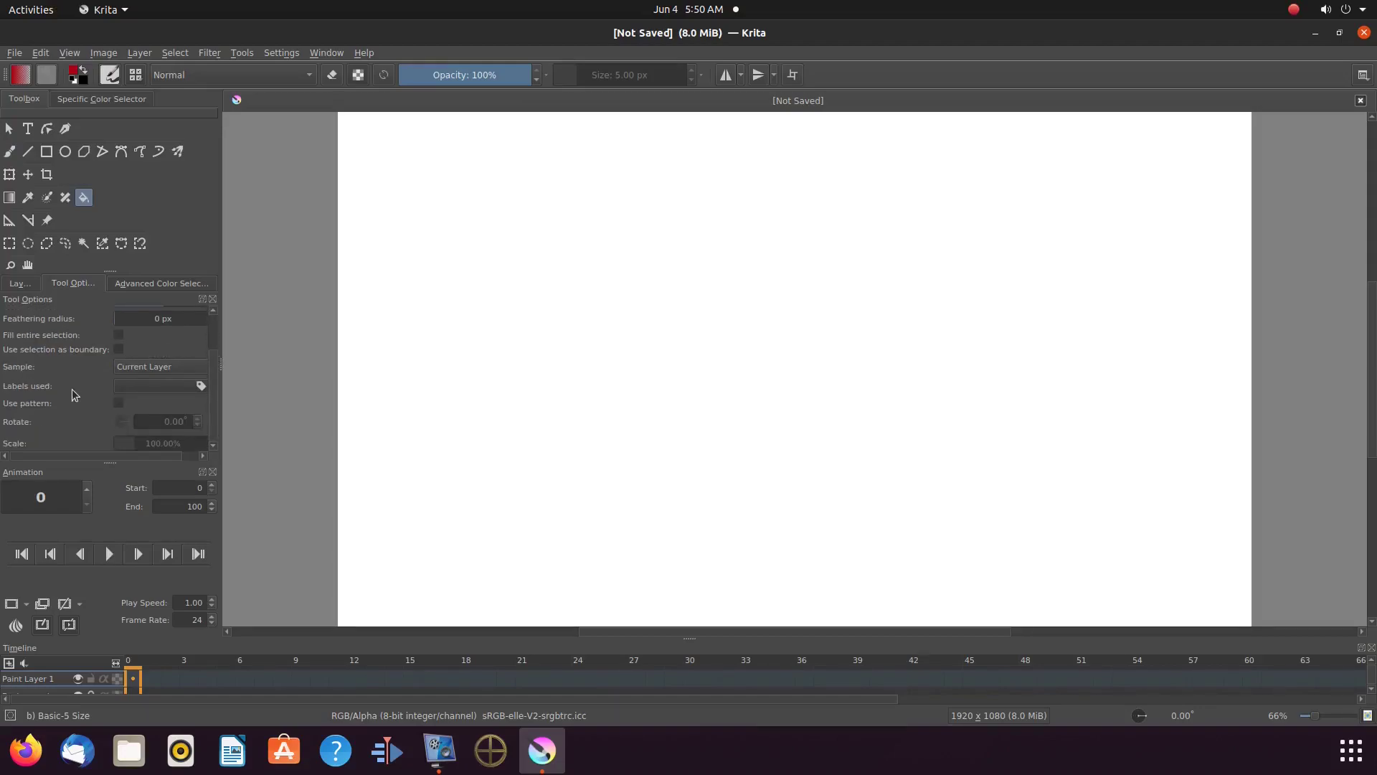
left_click(118, 403)
Step: Switch to the Gradient tool with its Tool Options showing
left_click(19, 283)
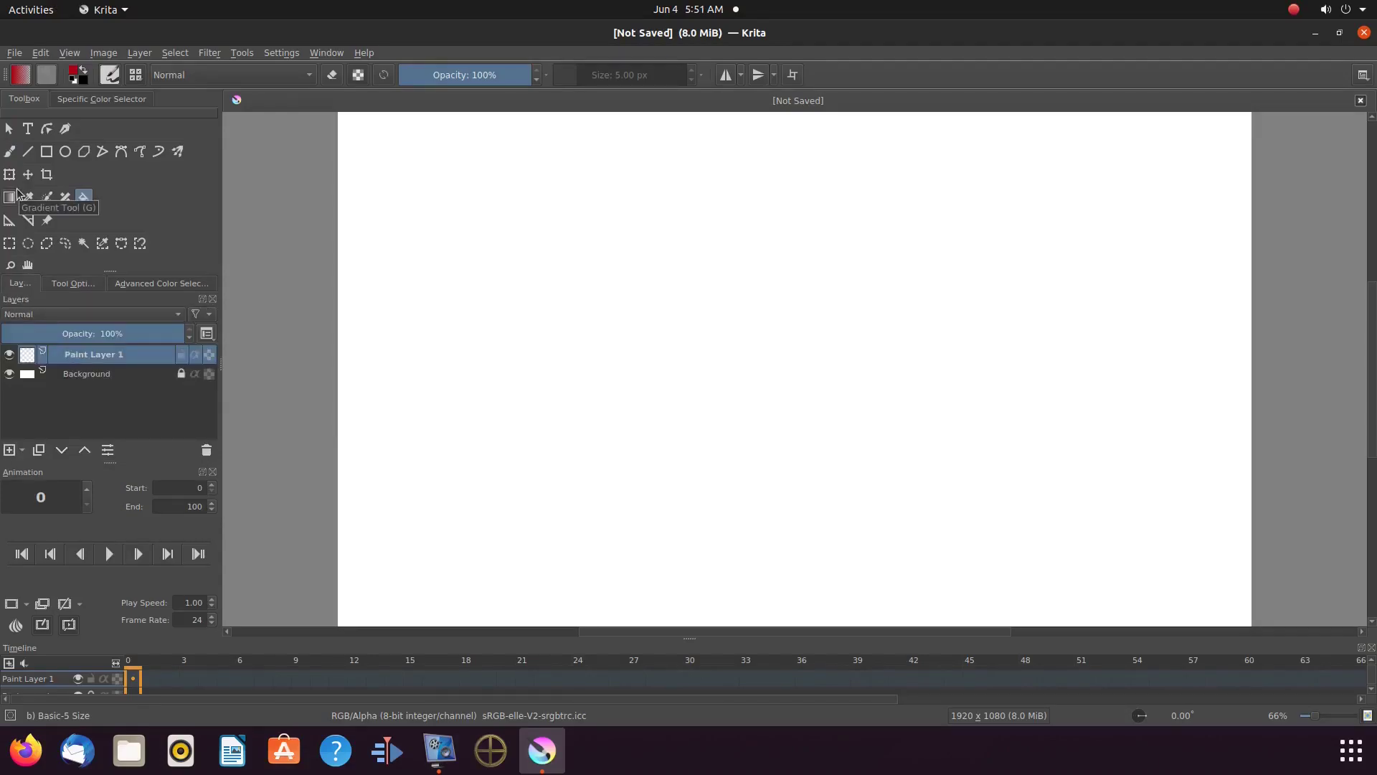
left_click(10, 199)
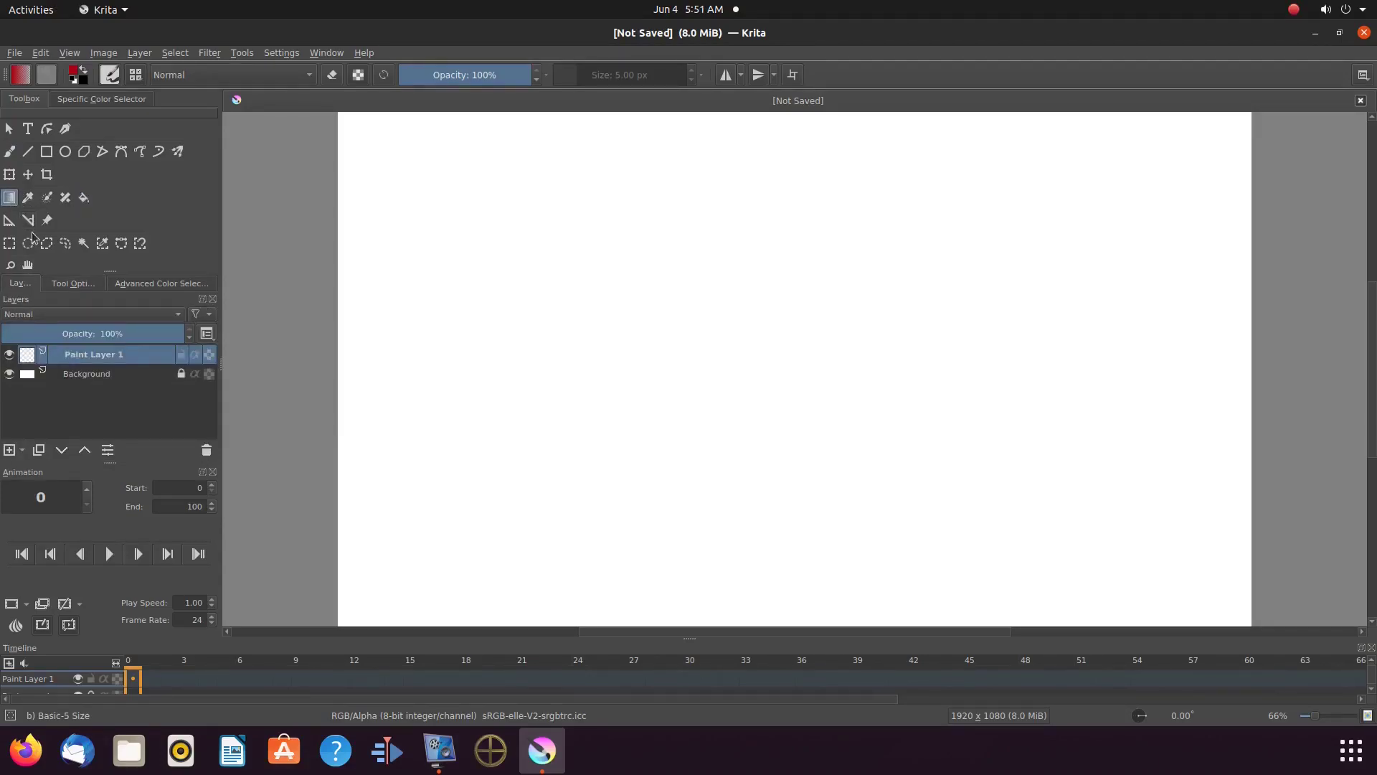
left_click(69, 291)
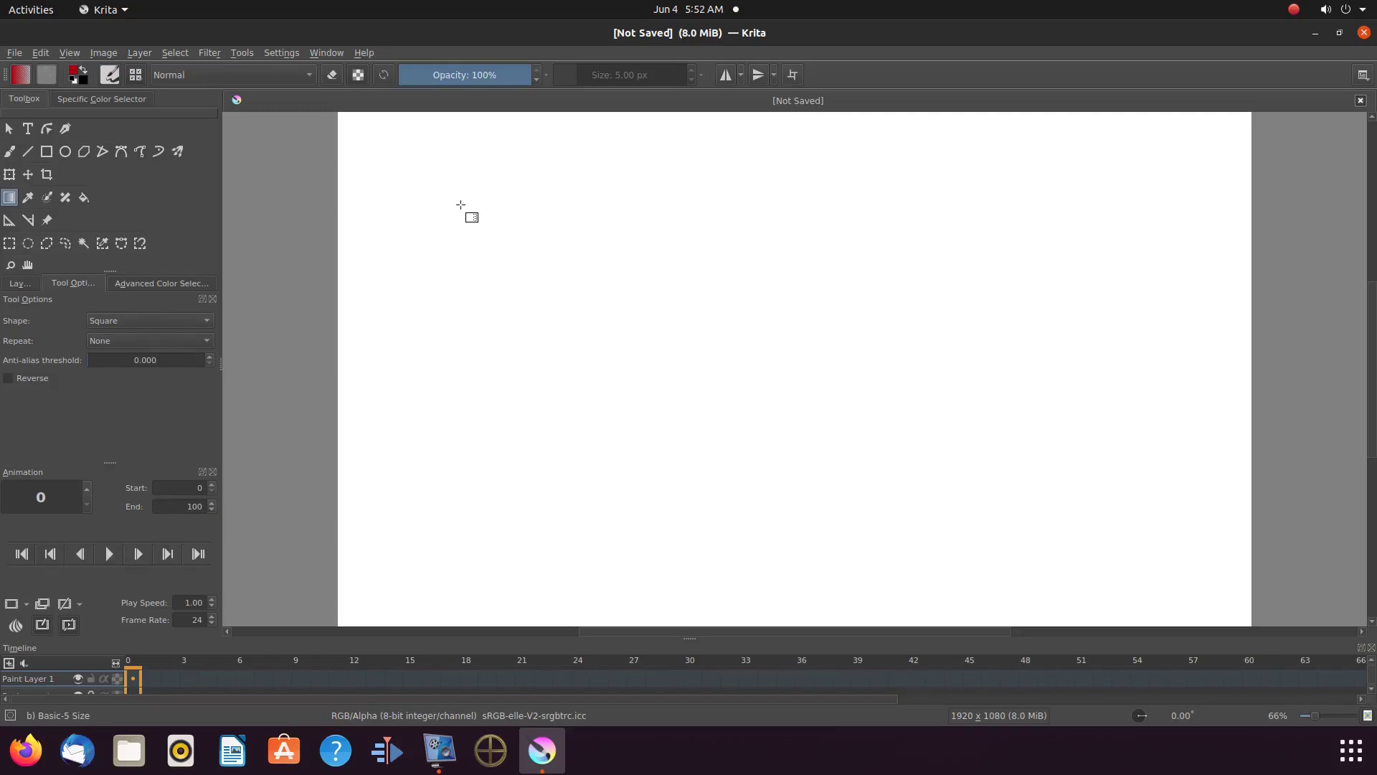
Step: Drag a small red square-gradient sparkle and a large soft yellow diamond glow in the upper left
left_click_drag(460, 205, 471, 215)
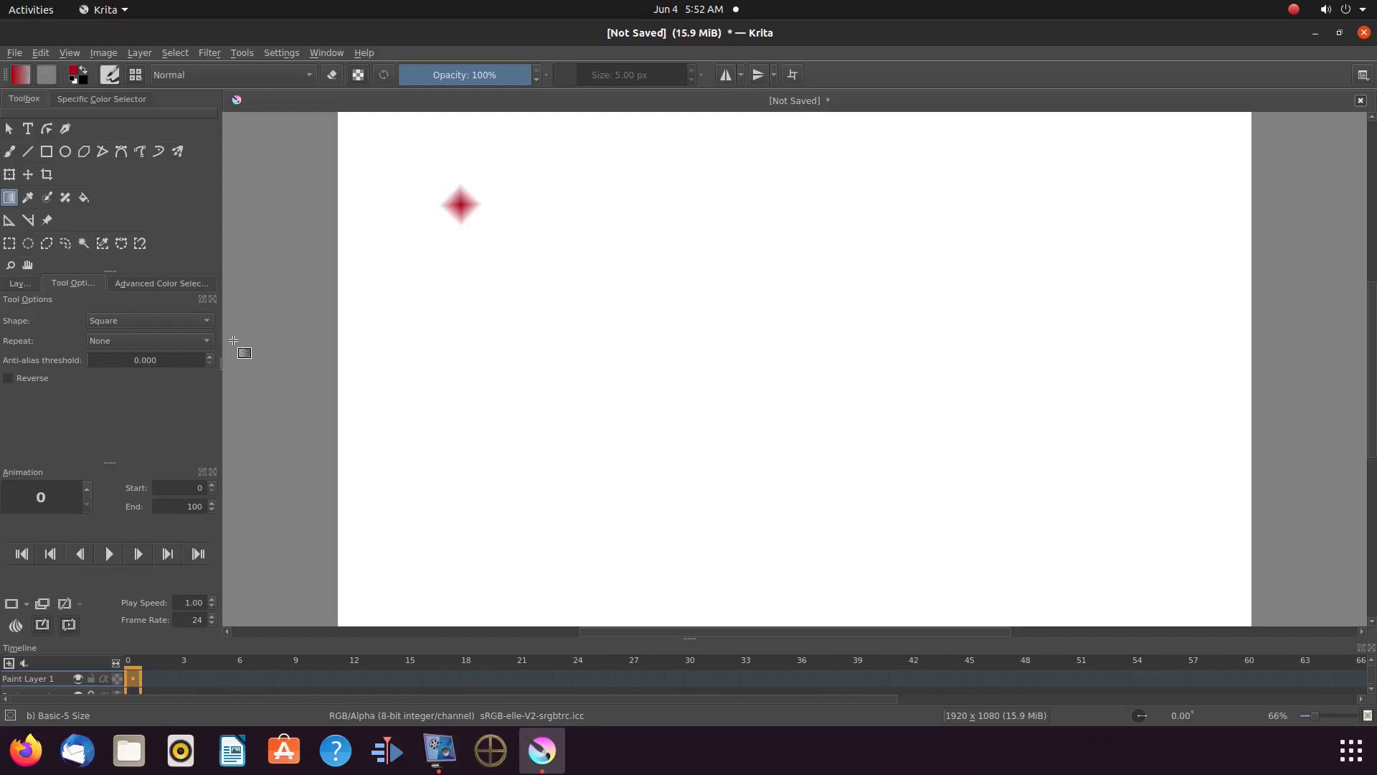
left_click(165, 284)
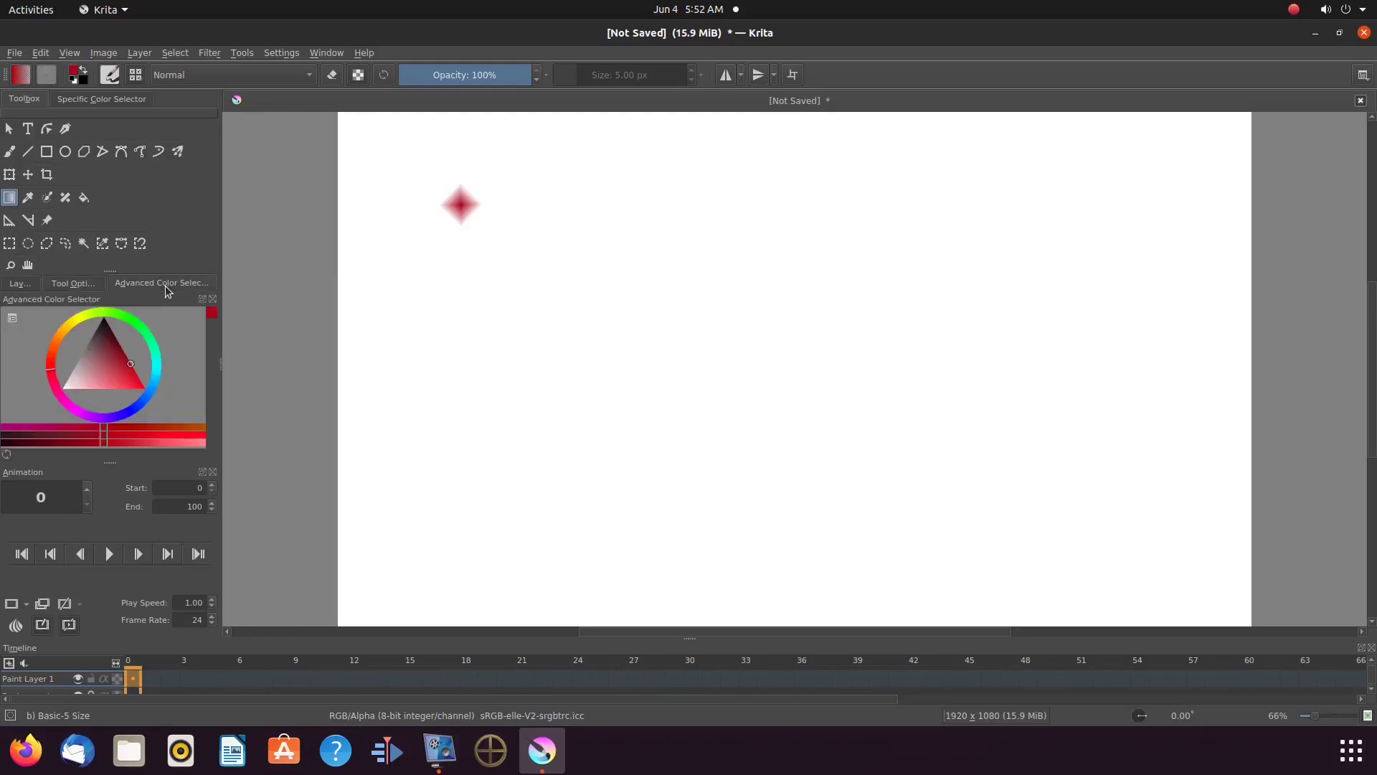
left_click(532, 286)
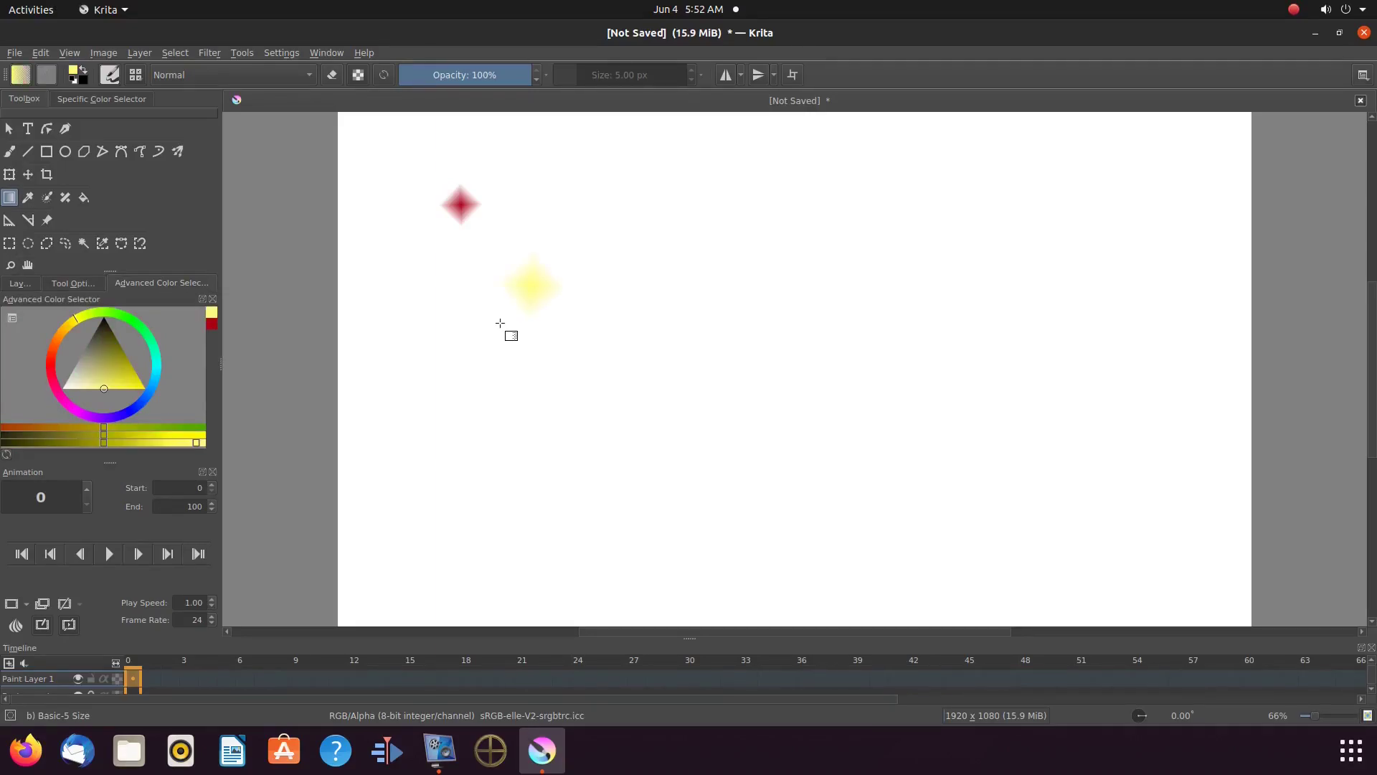
left_click_drag(499, 323, 563, 409)
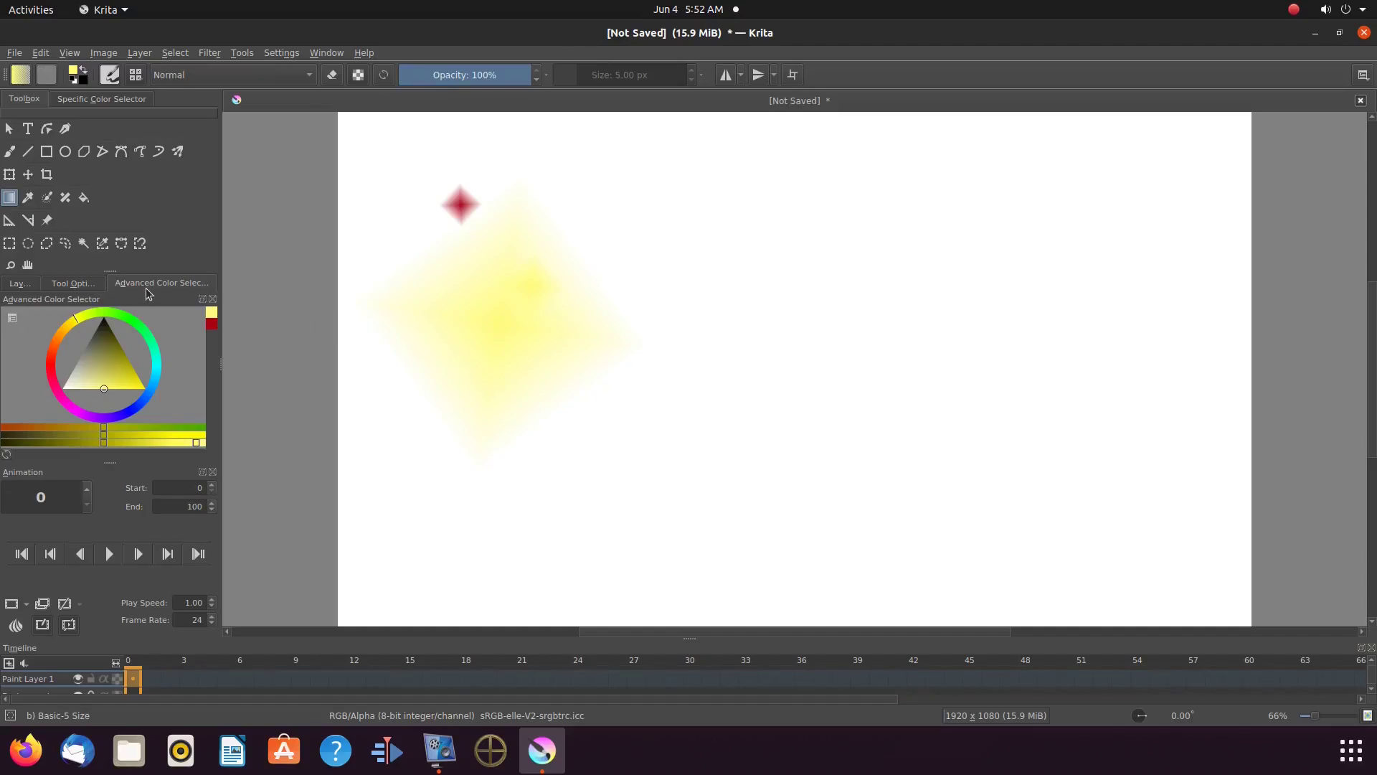
left_click(85, 287)
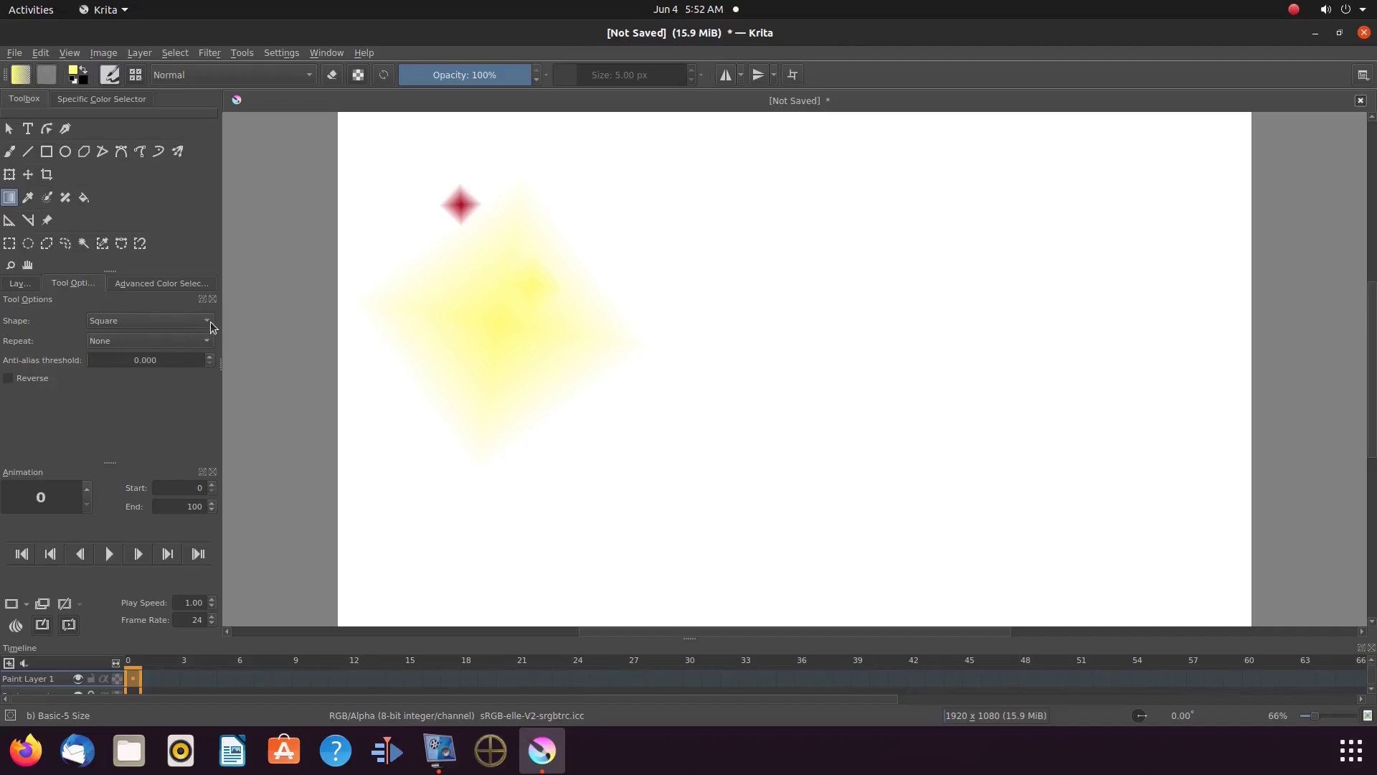
left_click(210, 321)
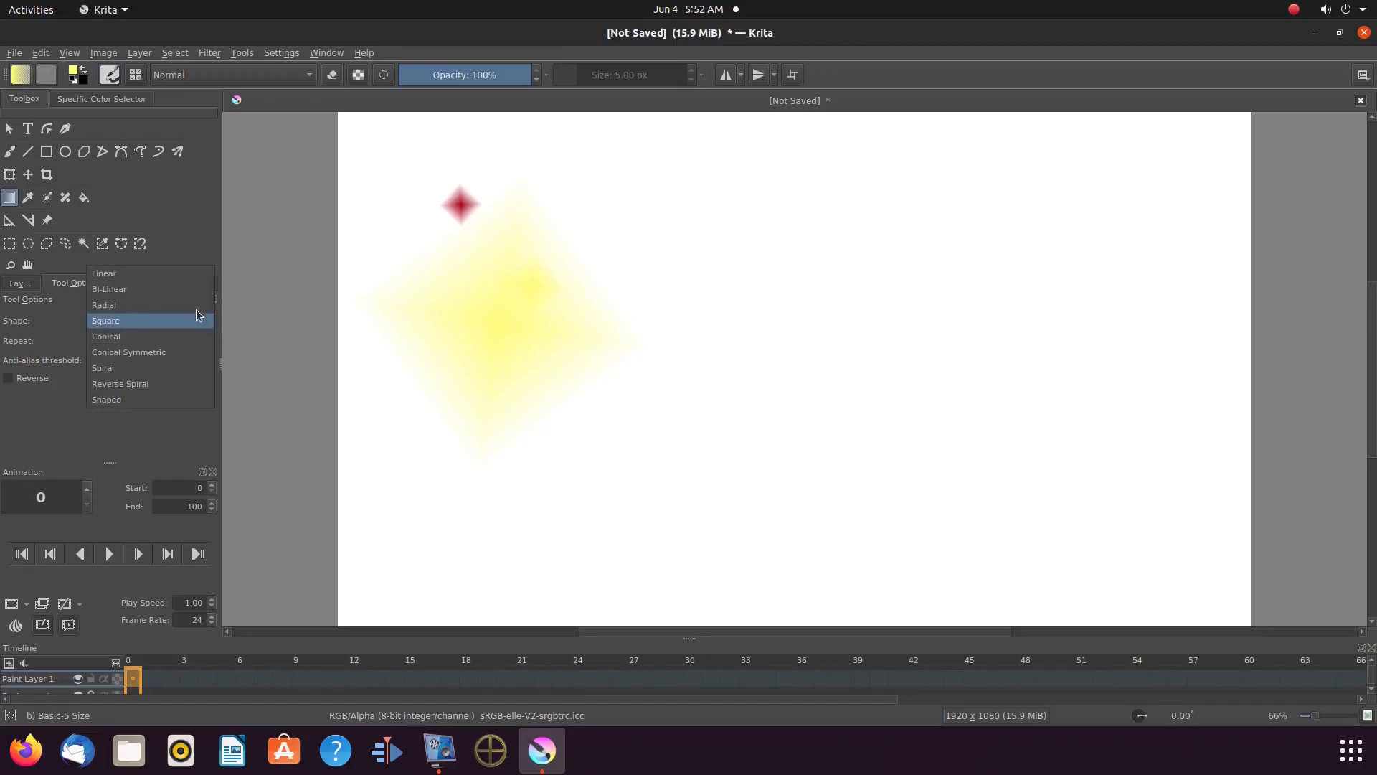
Step: Use a Linear gradient to fade yellow in from the top-right corner and along the top edge
left_click(174, 274)
left_click_drag(1215, 116, 1193, 144)
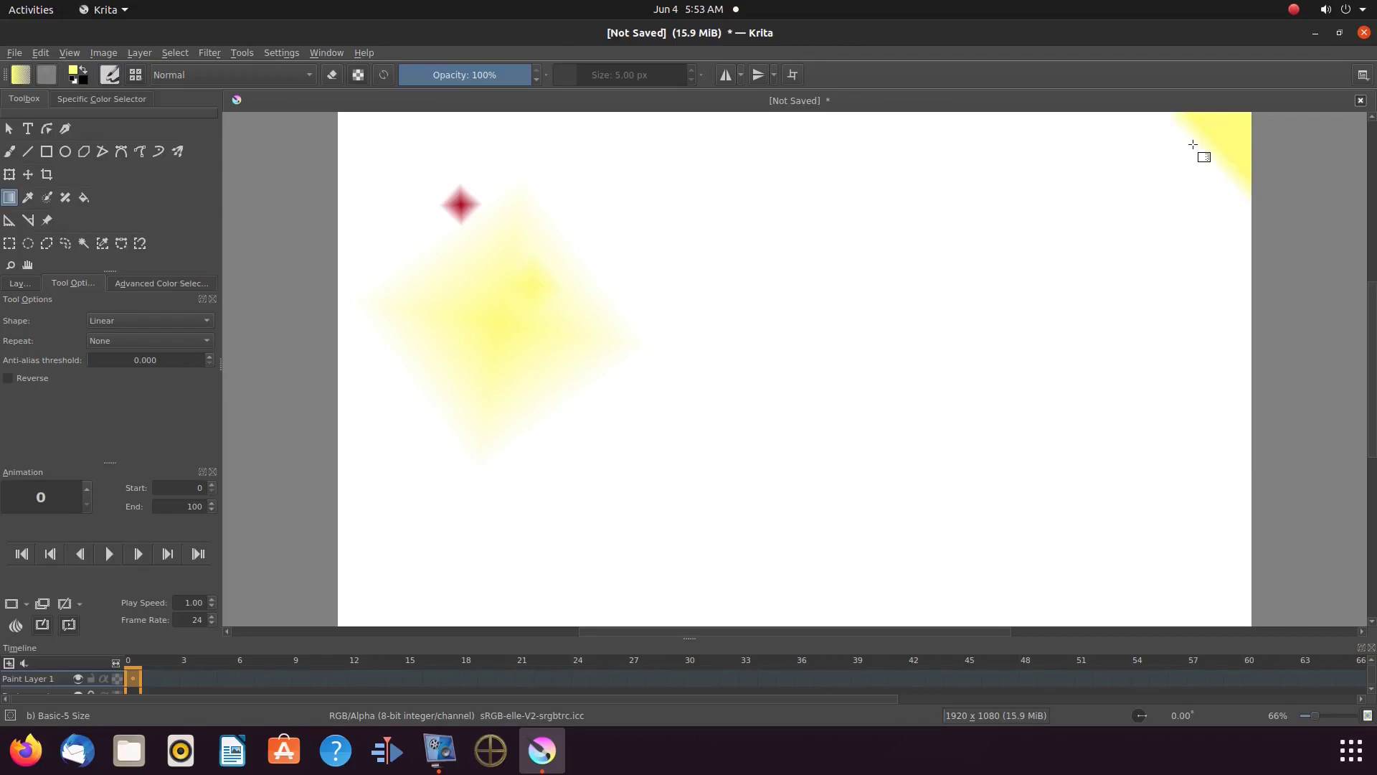
left_click_drag(1193, 144, 1173, 159)
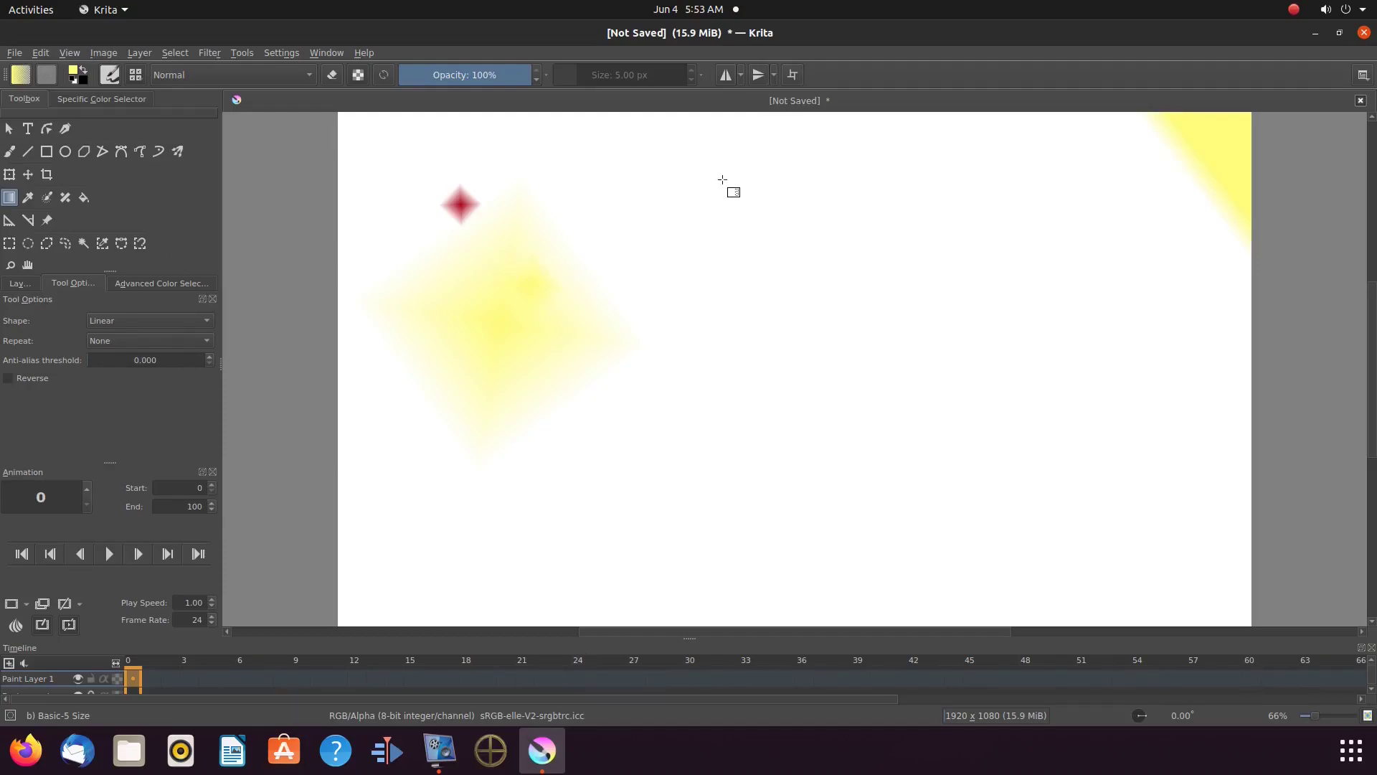
left_click_drag(747, 127, 747, 165)
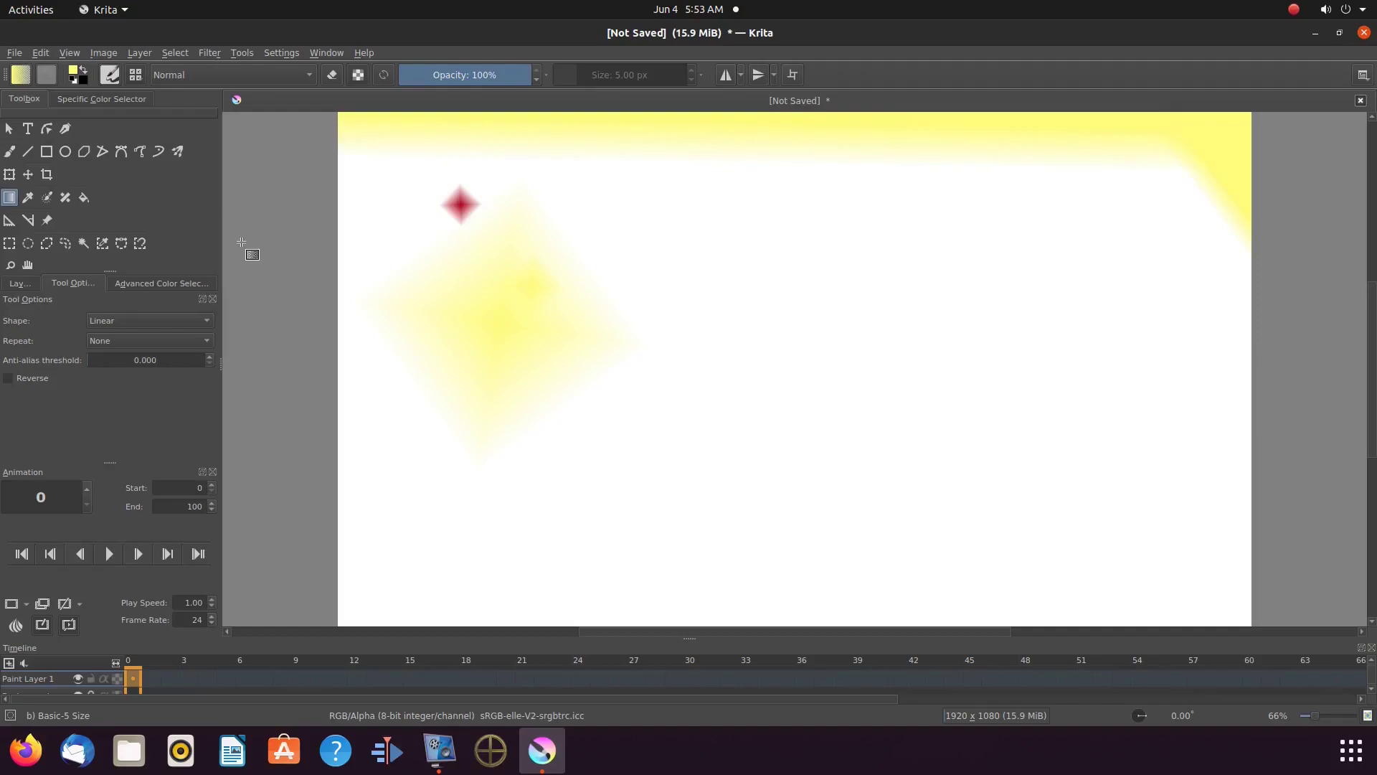
Step: Switch to Bi-Linear and draw two thin horizontal yellow streaks across the upper canvas
left_click(208, 320)
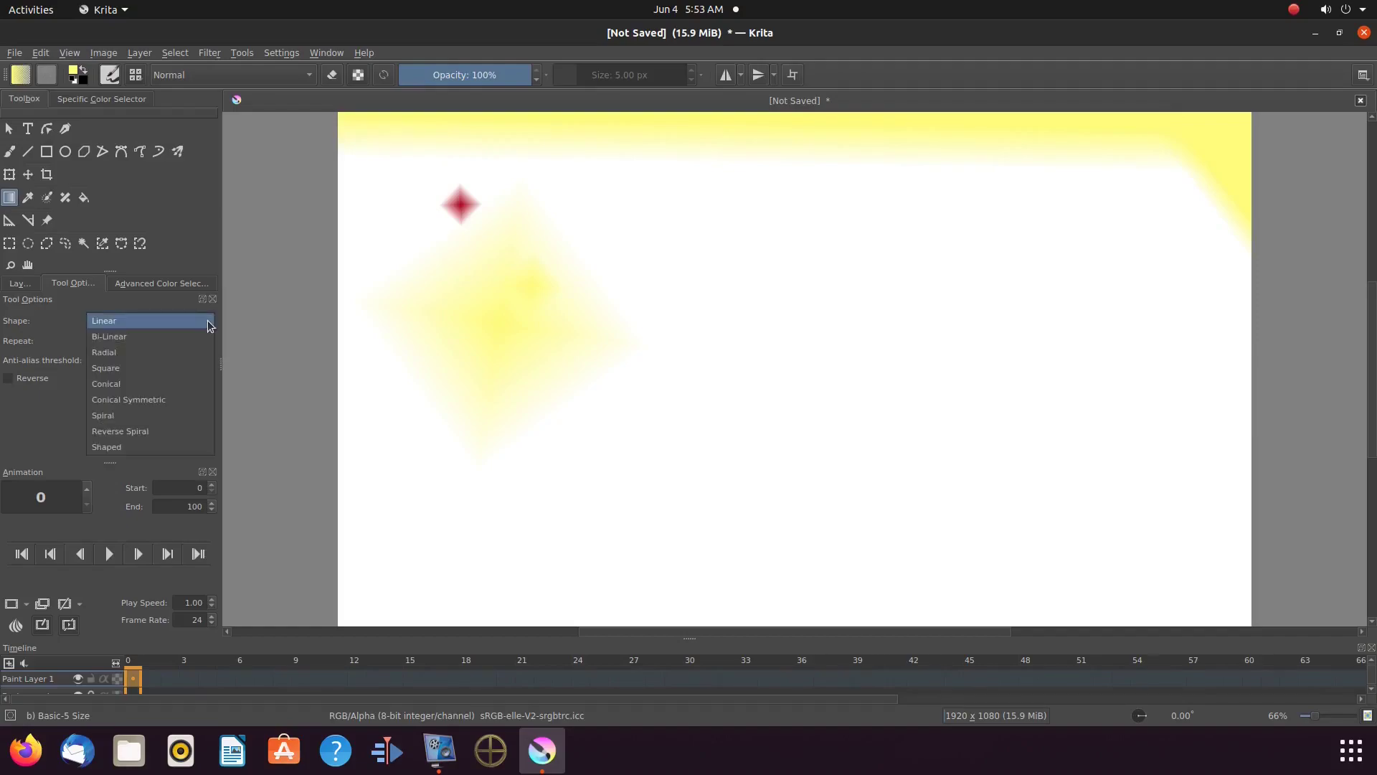
left_click(192, 333)
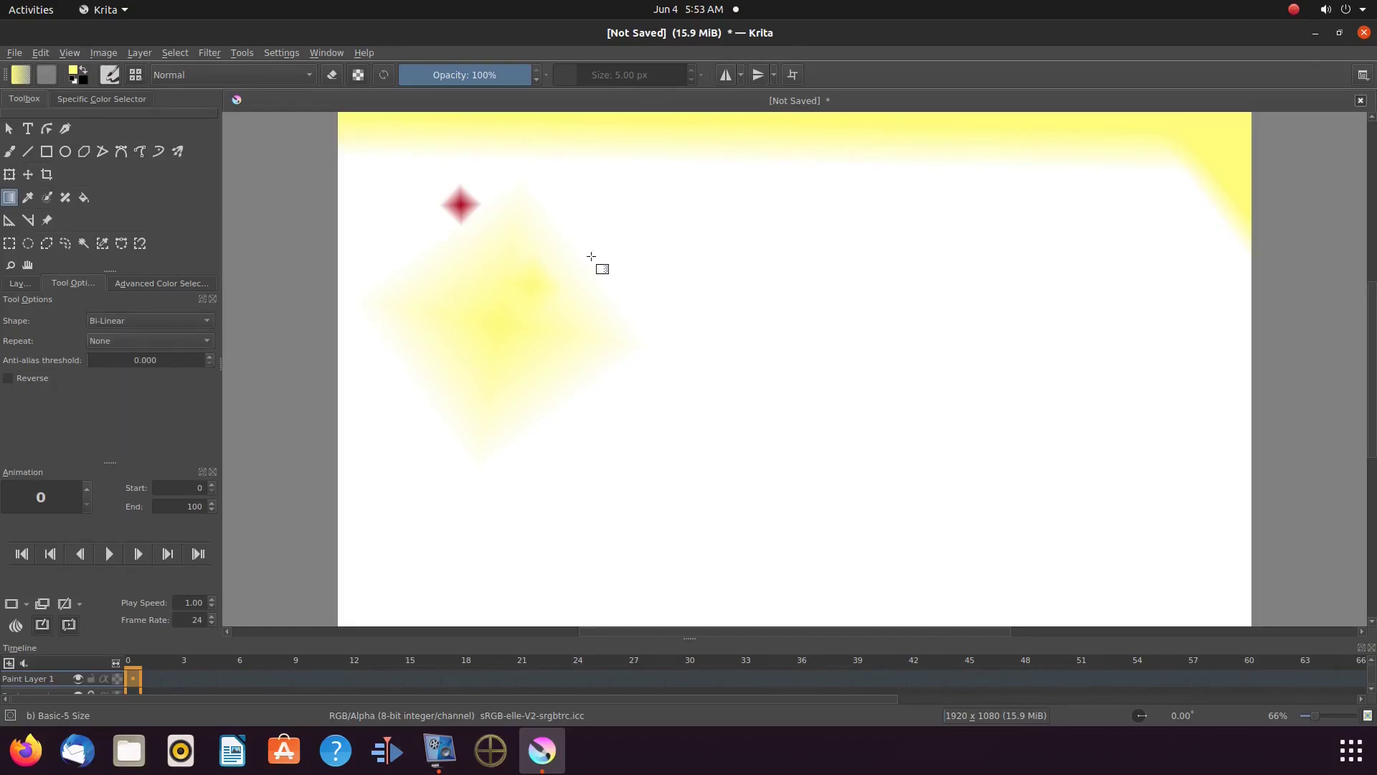
left_click_drag(743, 189, 744, 200)
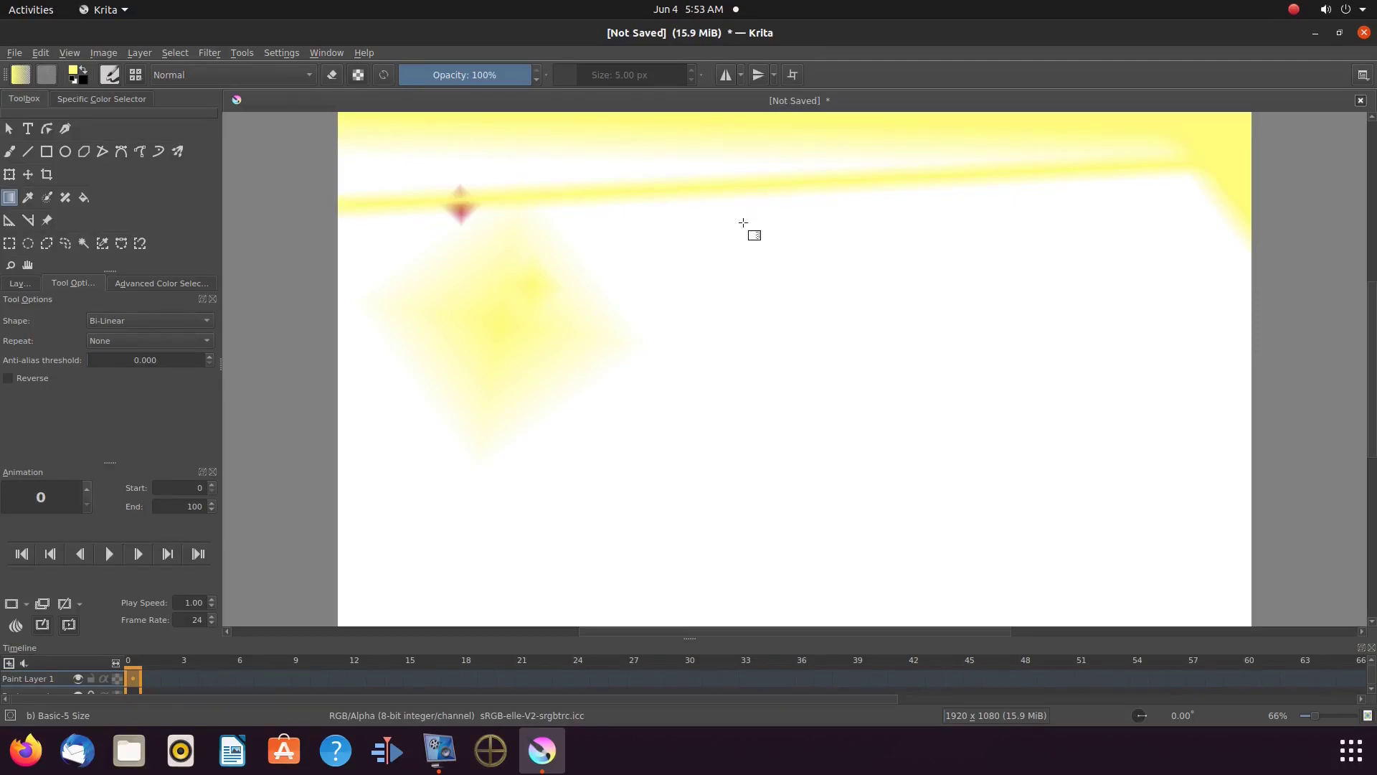
left_click(743, 222)
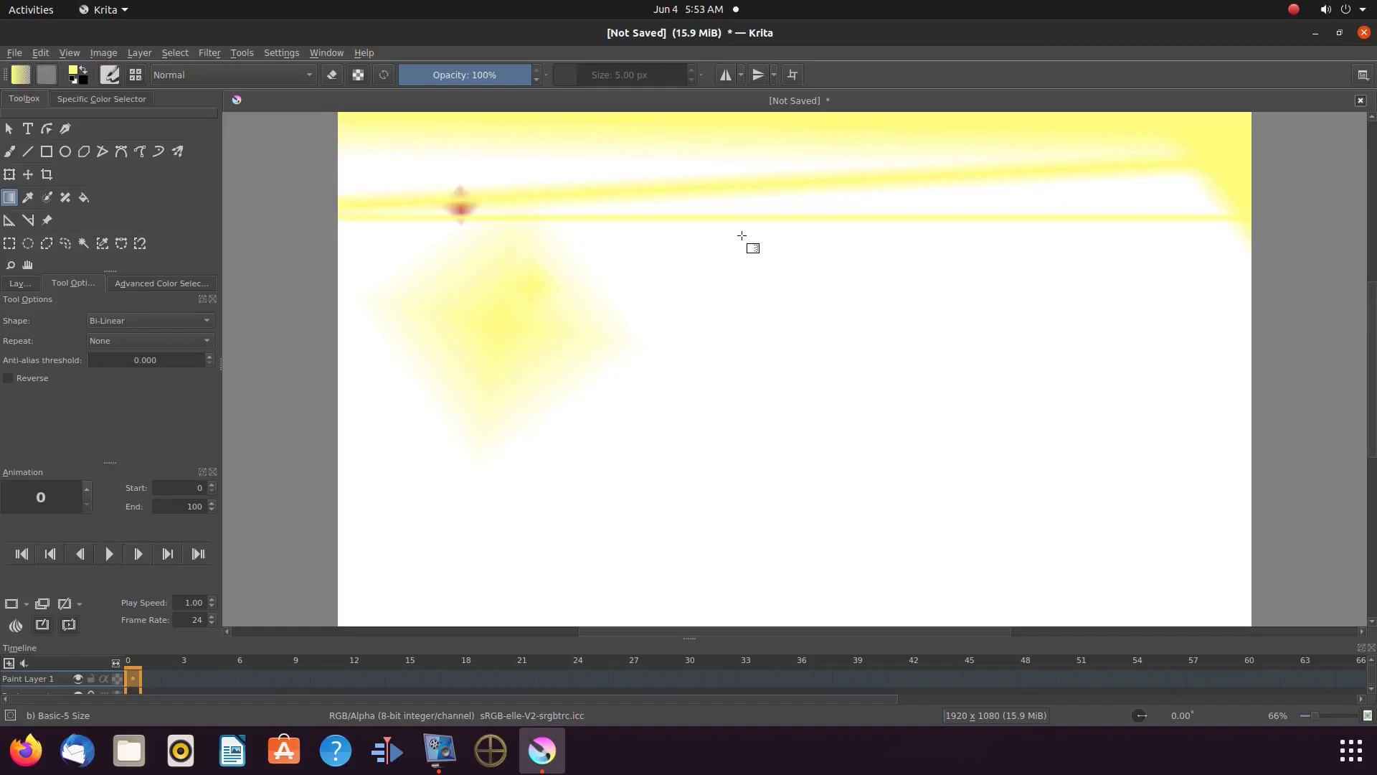
left_click(172, 285)
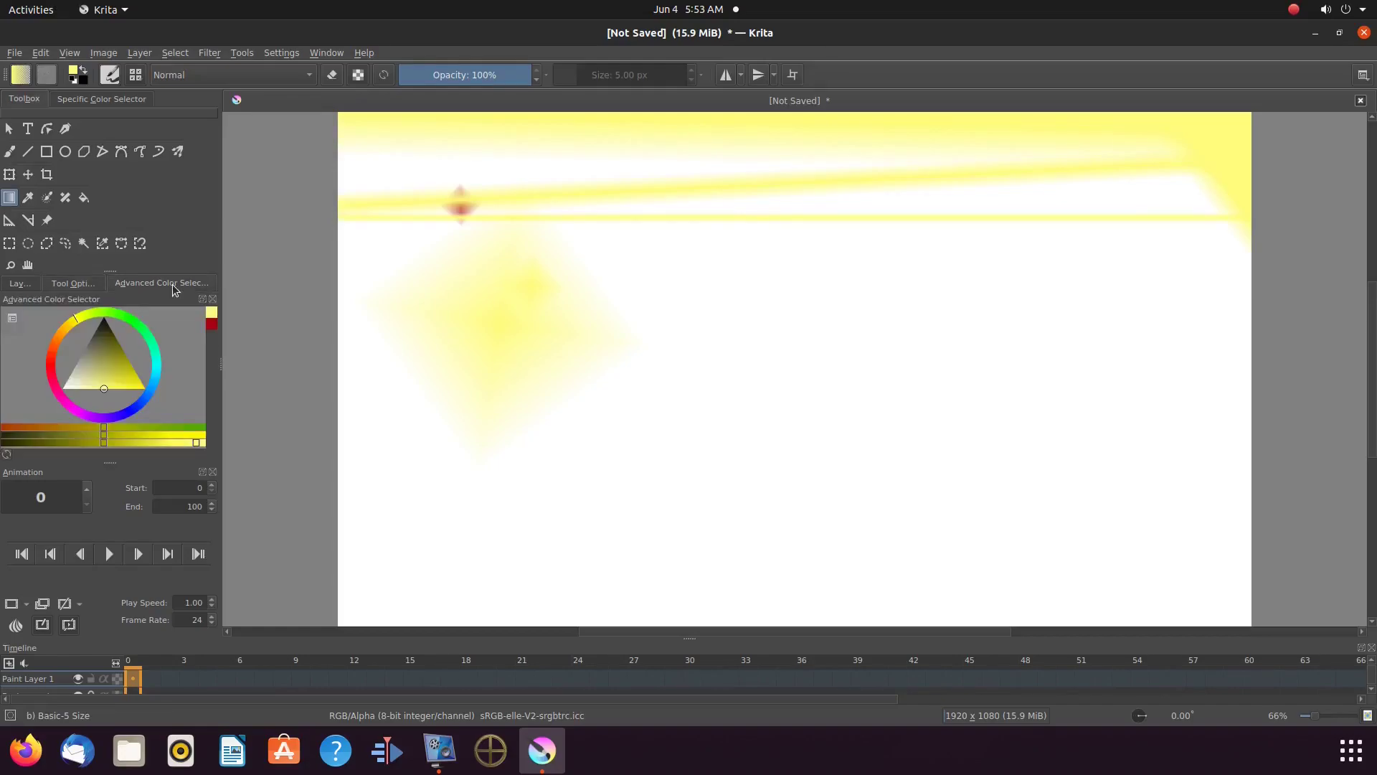
Step: Pick a deep blue and drag a broad bi-linear band diagonally from top centre to lower right
left_click(139, 406)
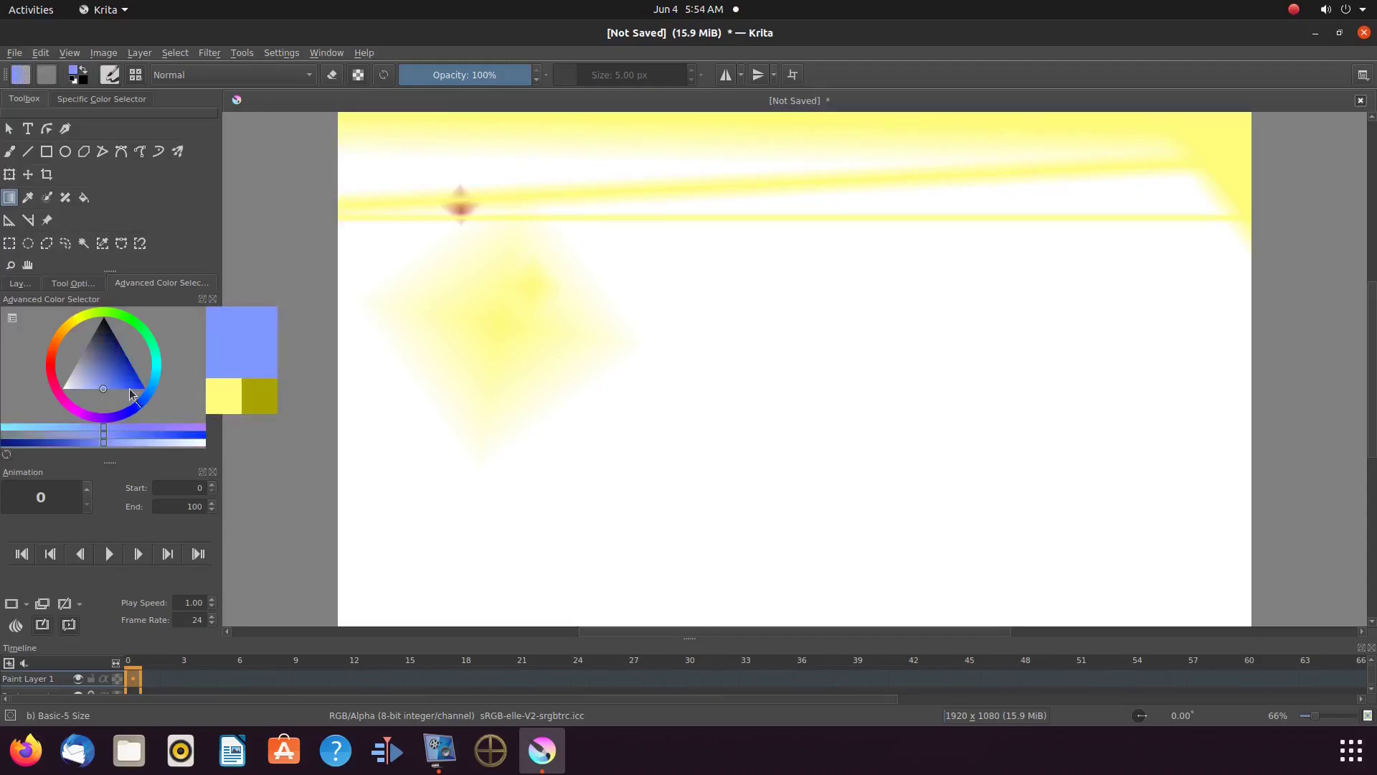
left_click(23, 443)
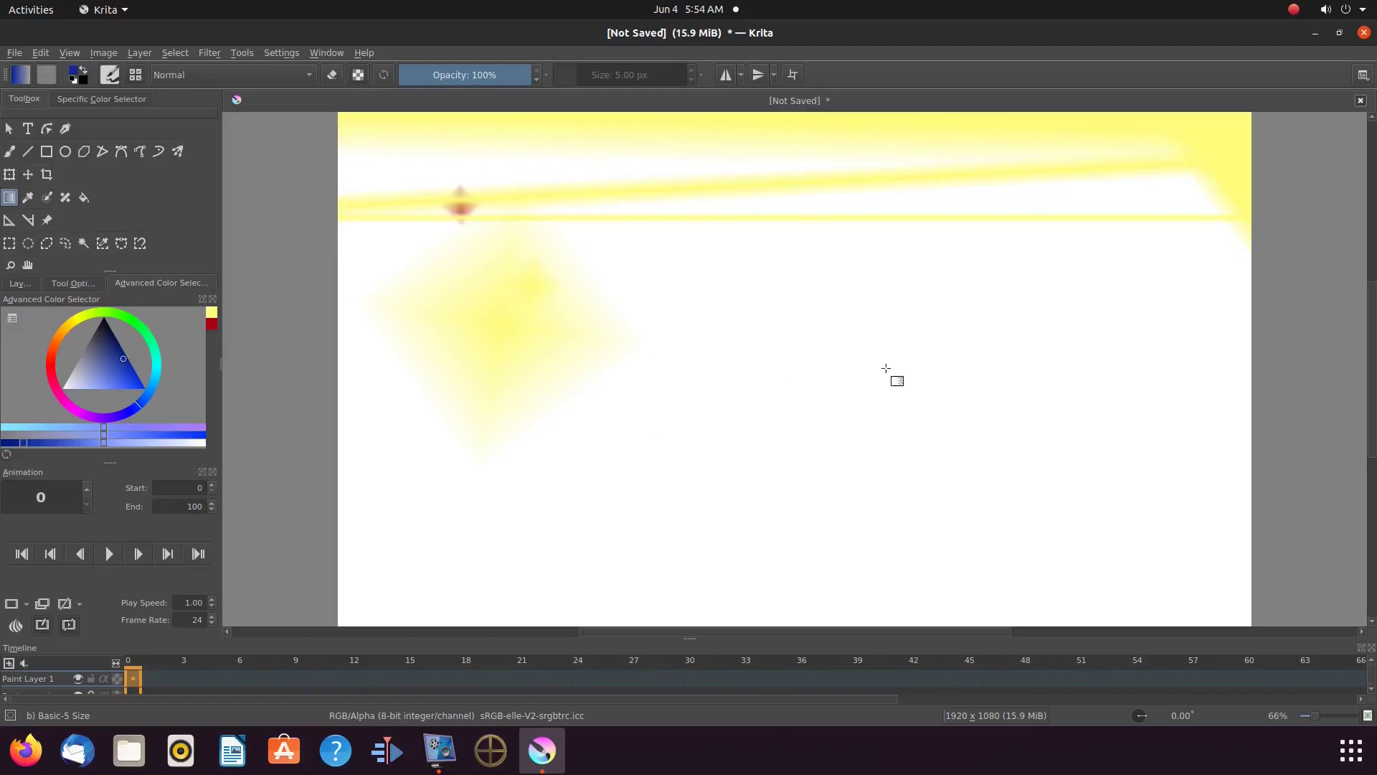
left_click_drag(972, 343, 753, 495)
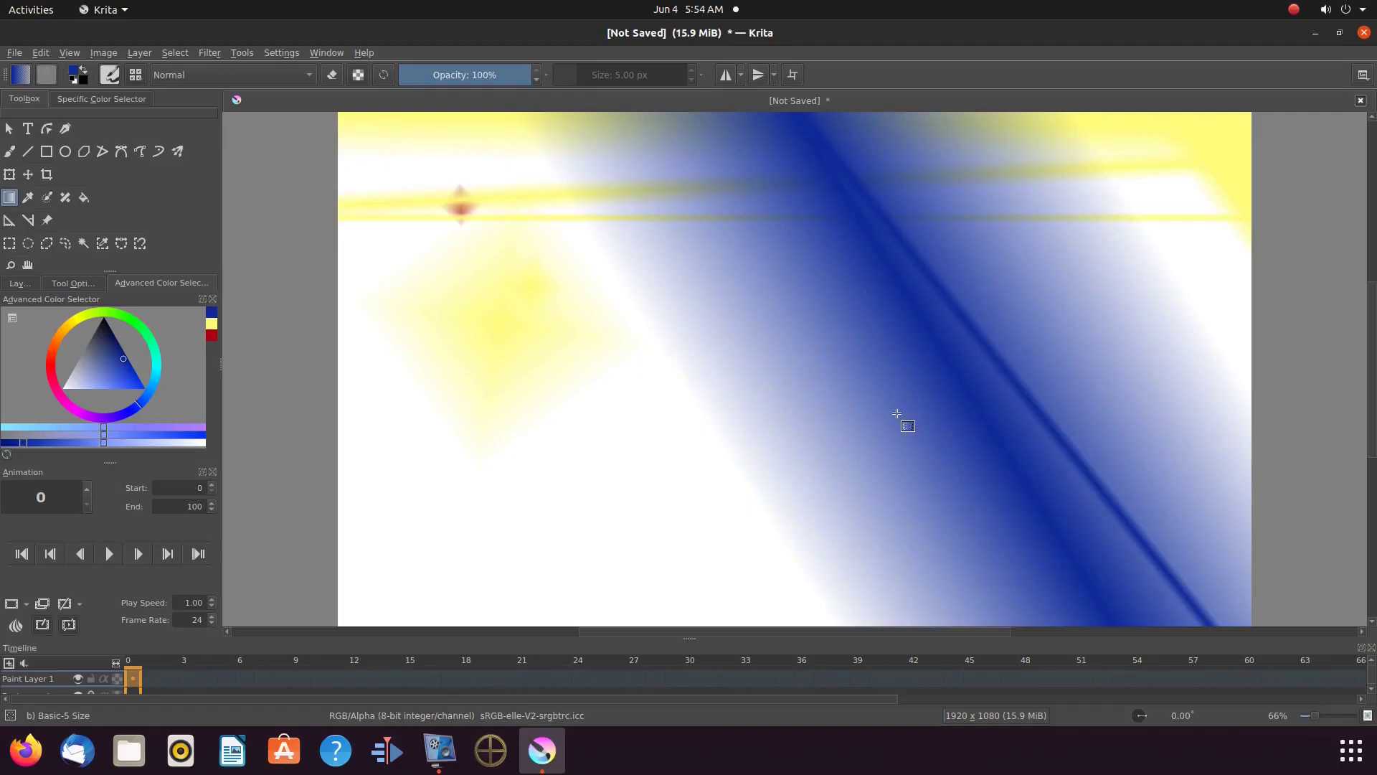
left_click(80, 282)
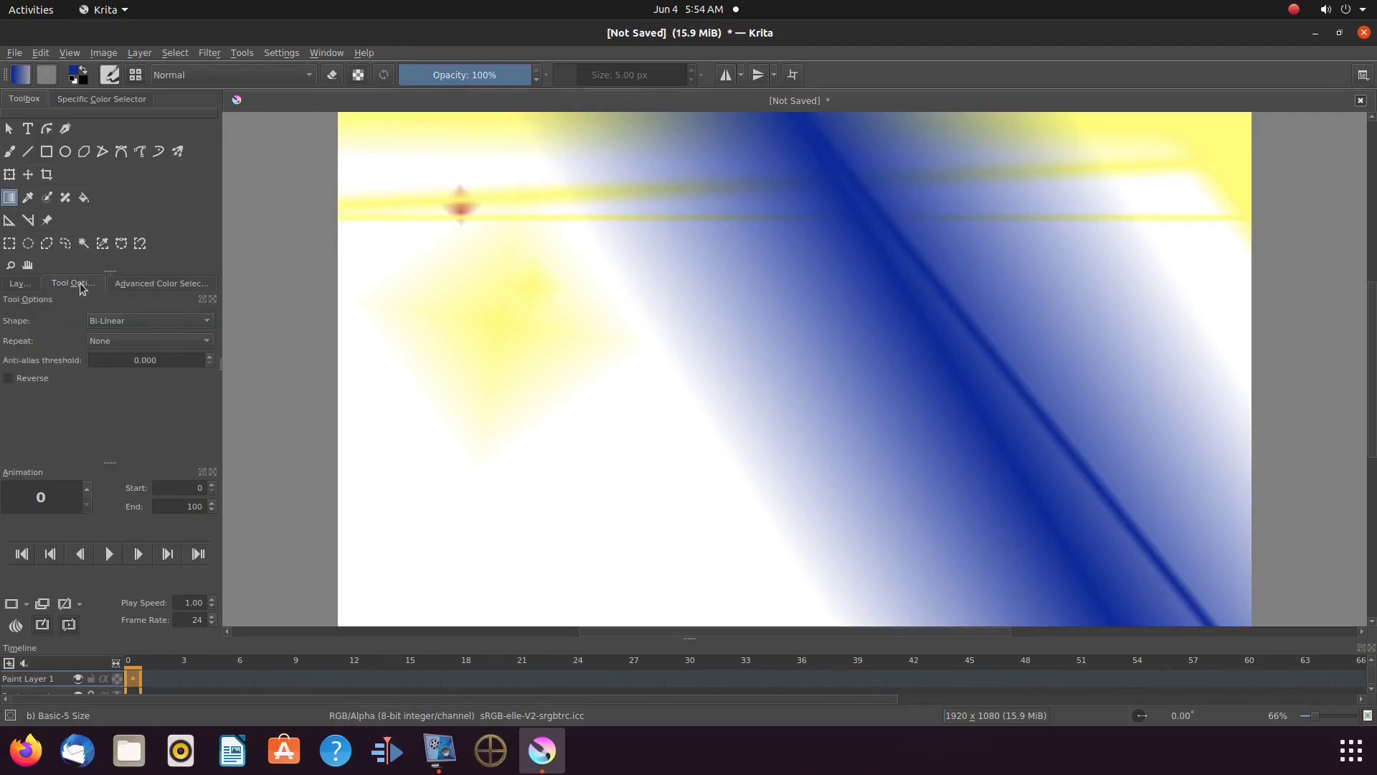
left_click(211, 322)
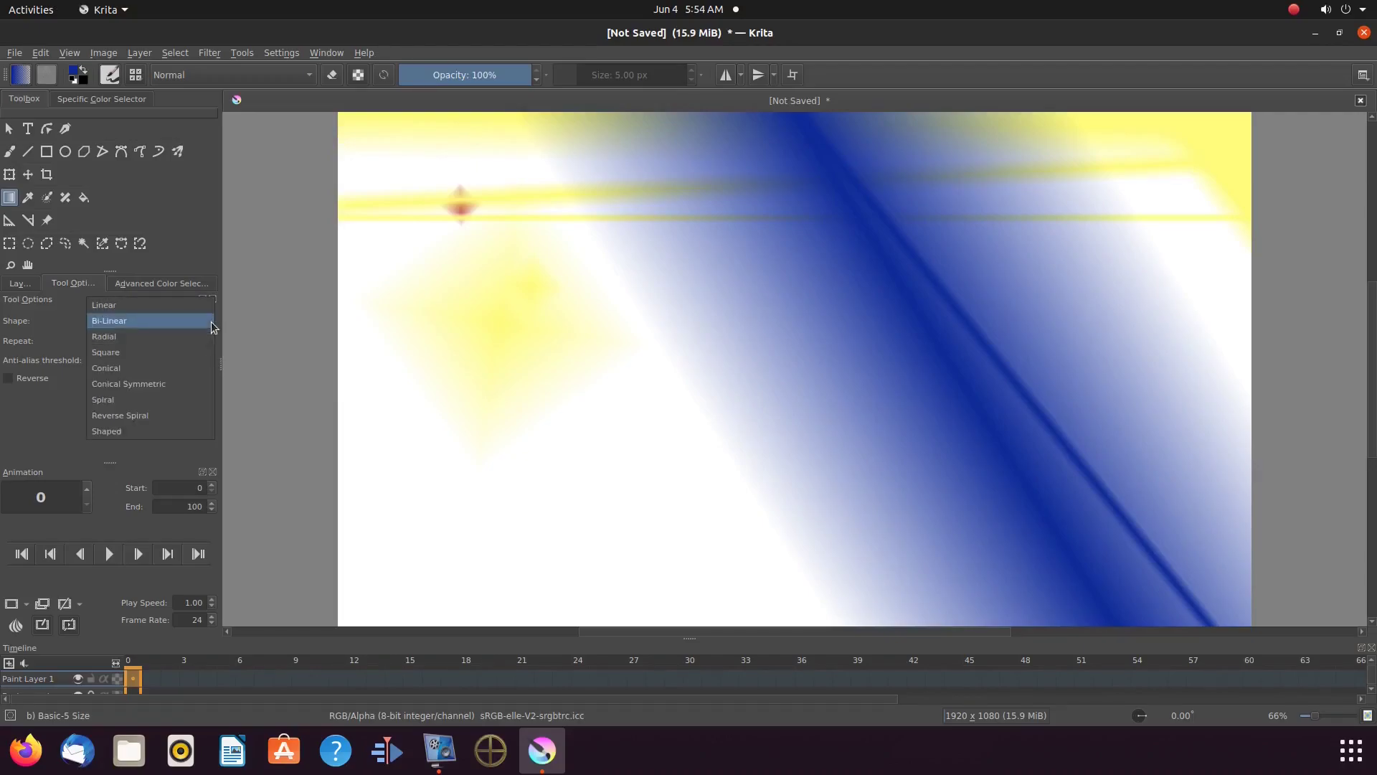
Step: Switch to Radial, choose green, and drag soft green glows on the right and upper right
left_click(194, 337)
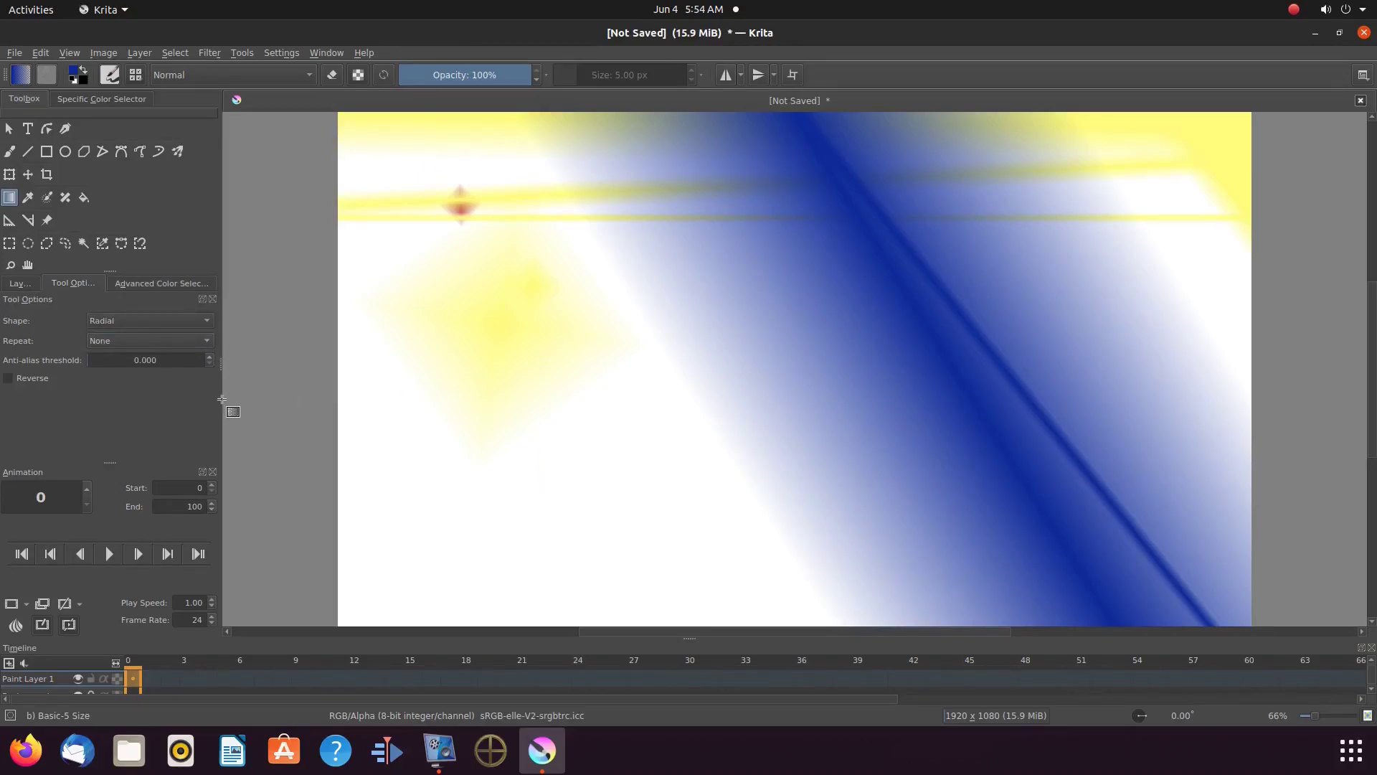
left_click(161, 284)
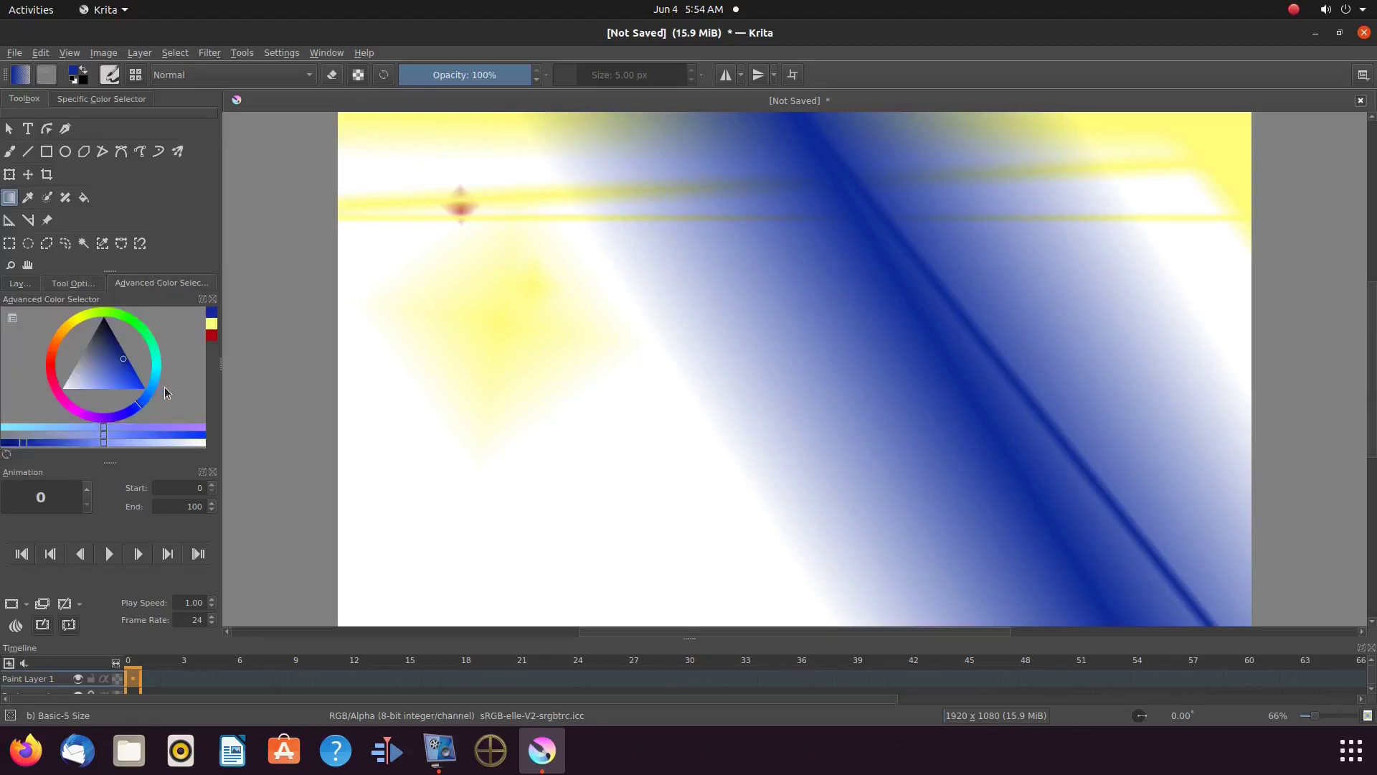
left_click(129, 316)
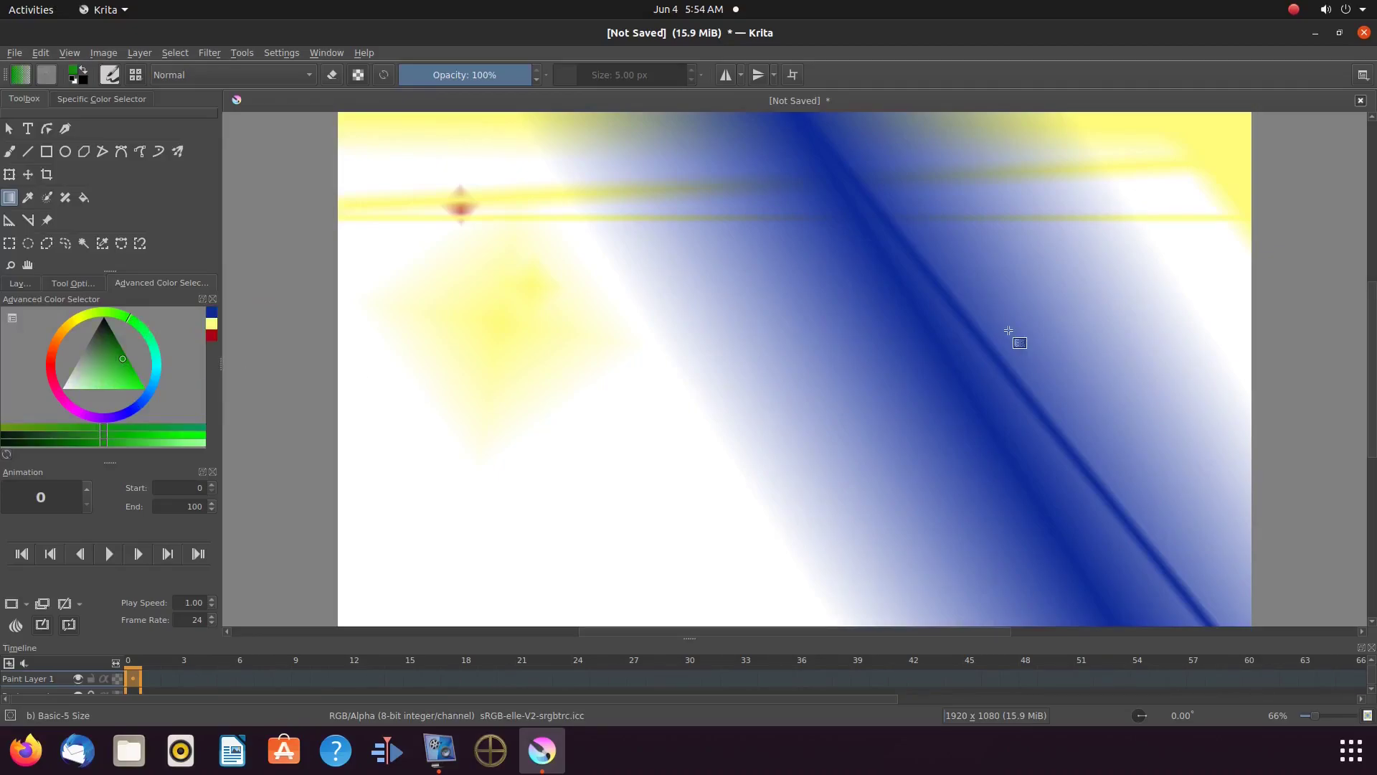
left_click_drag(1188, 278, 1155, 306)
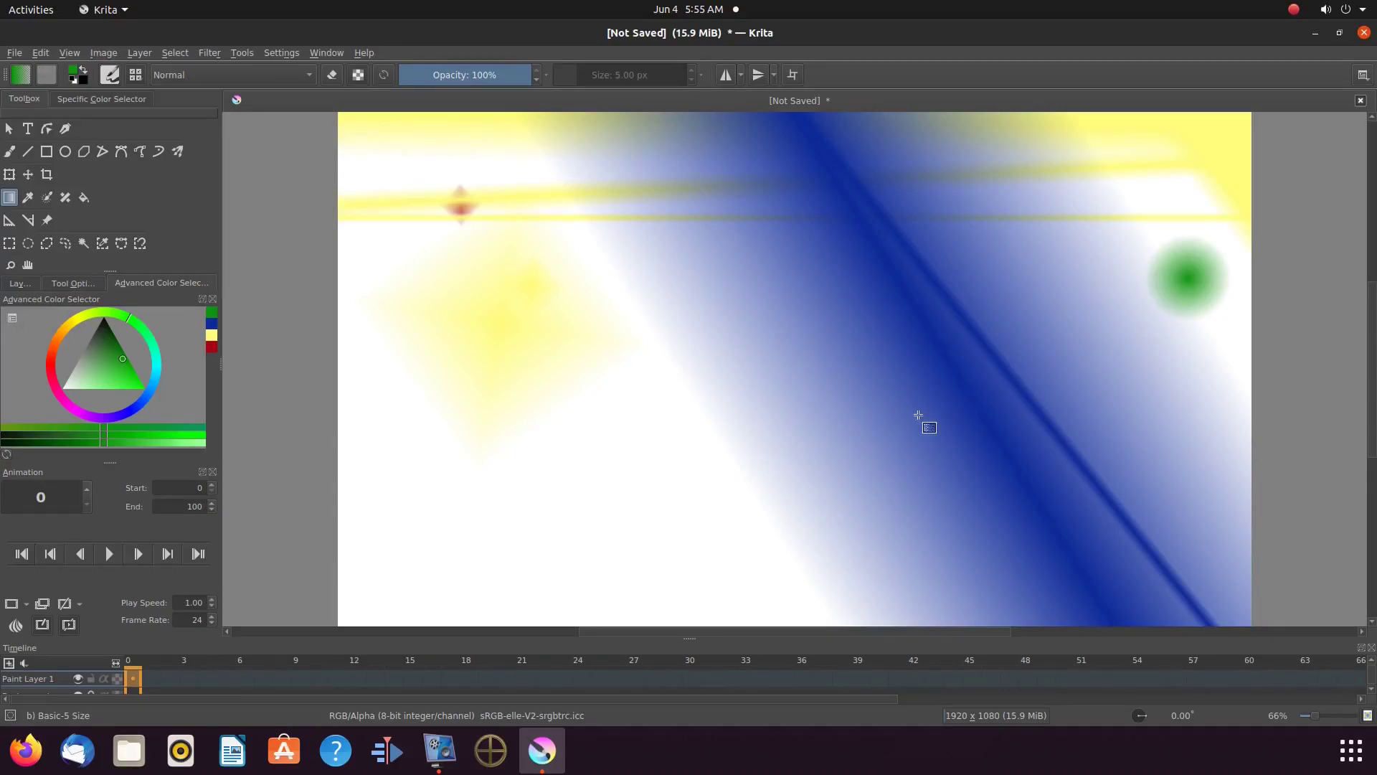
left_click_drag(855, 445, 858, 394)
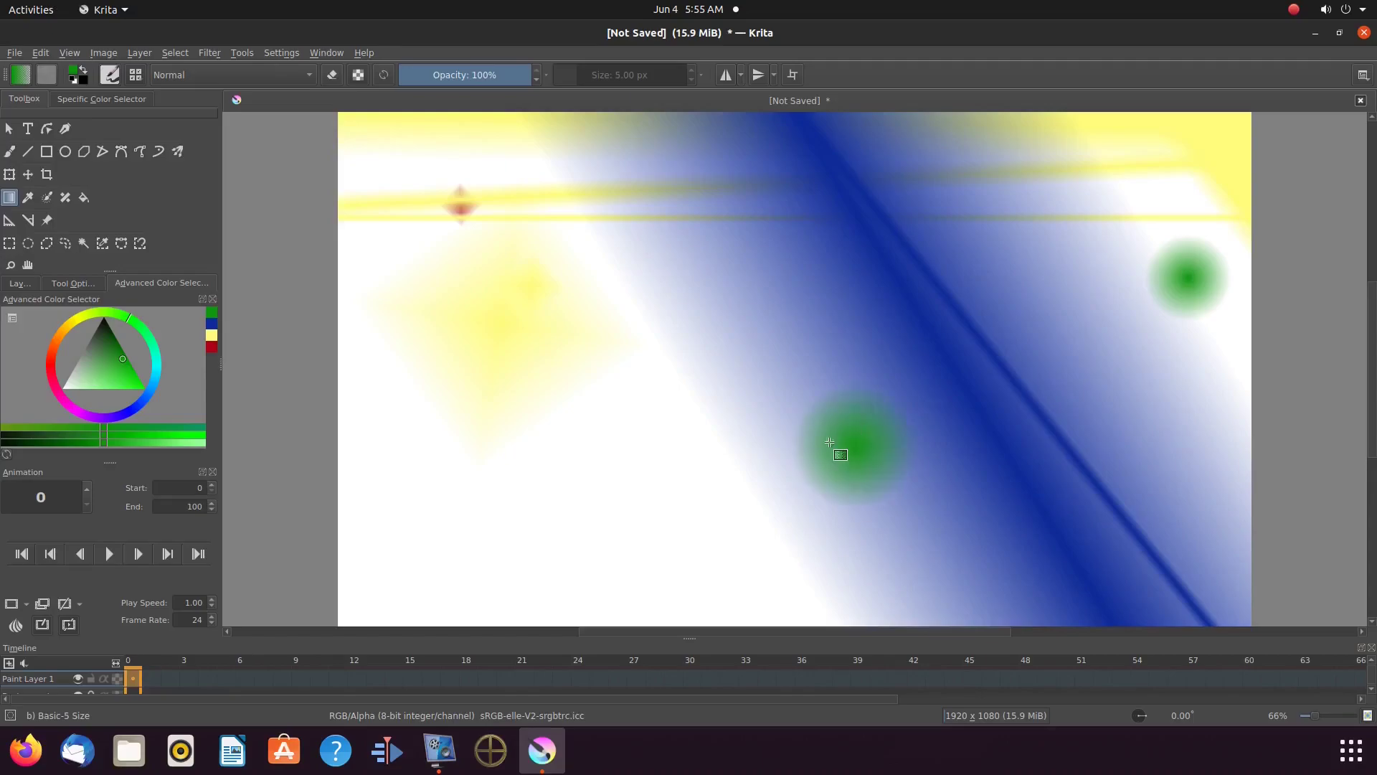
left_click_drag(1042, 231, 1010, 454)
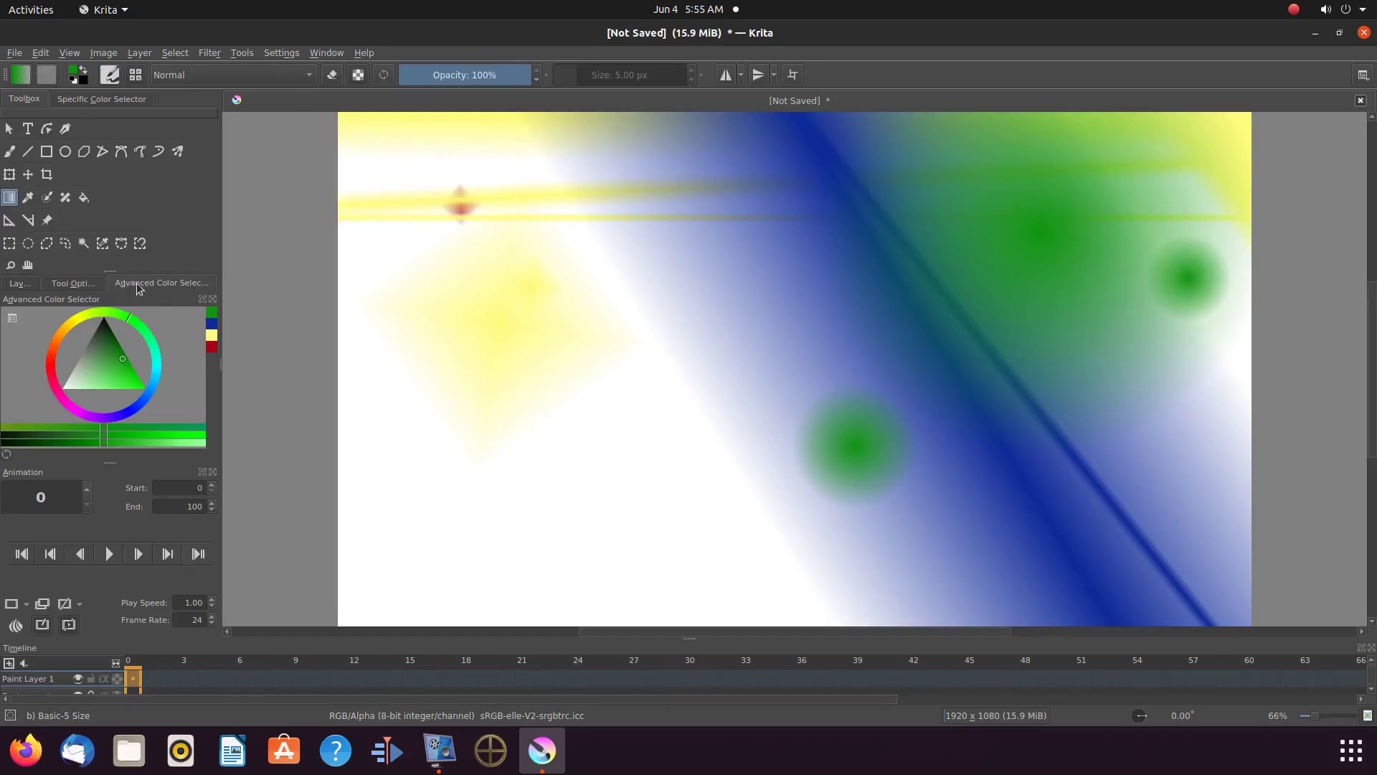
Step: Set the Conical Symmetric shape and drag a short green gradient from just below the centre
left_click(85, 287)
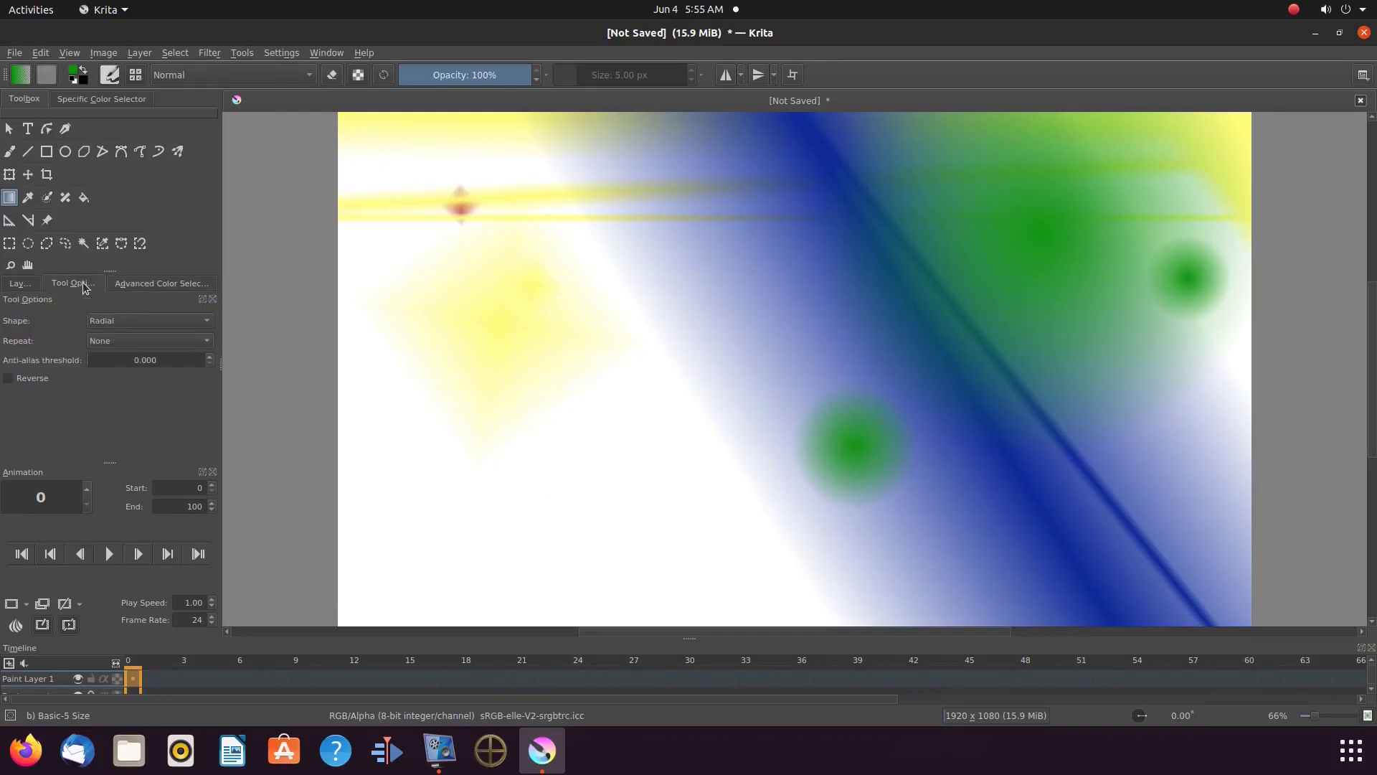
left_click(209, 322)
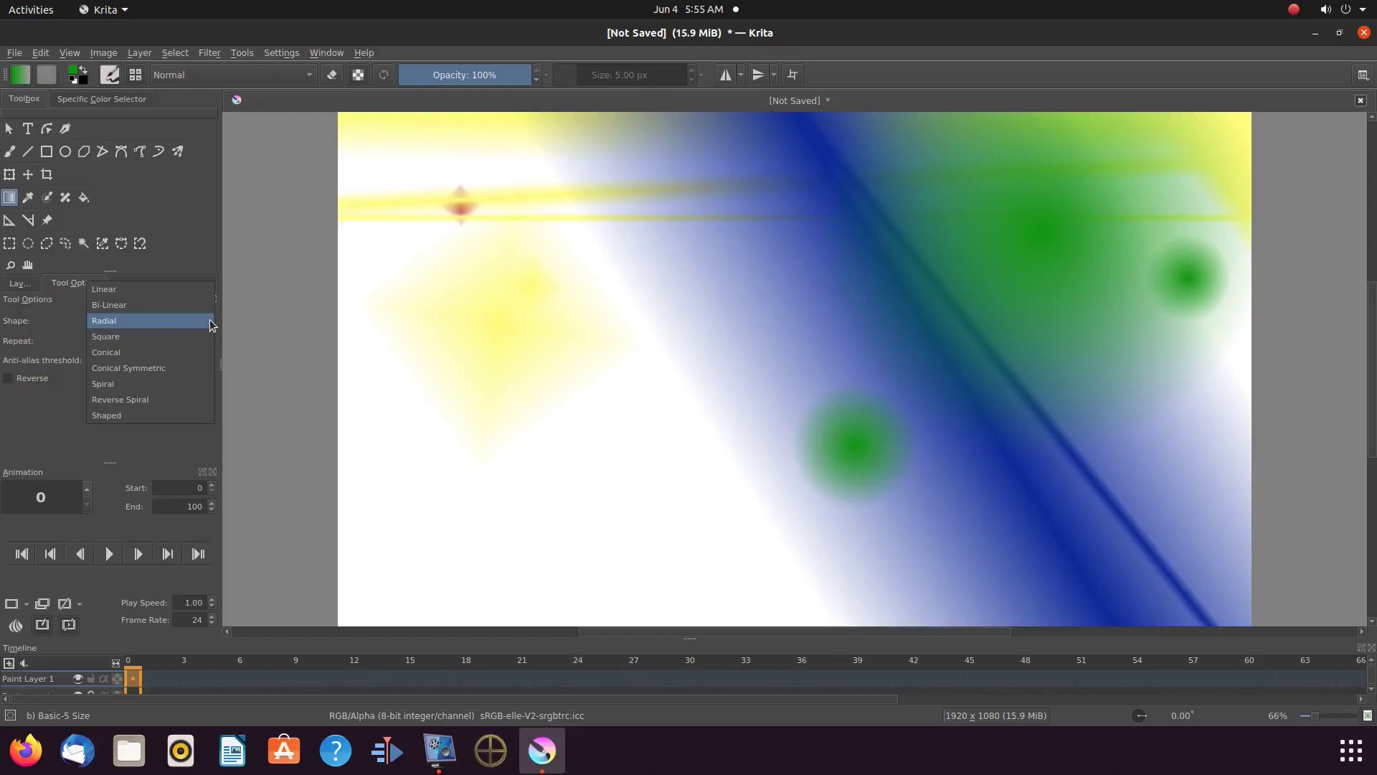
left_click(165, 371)
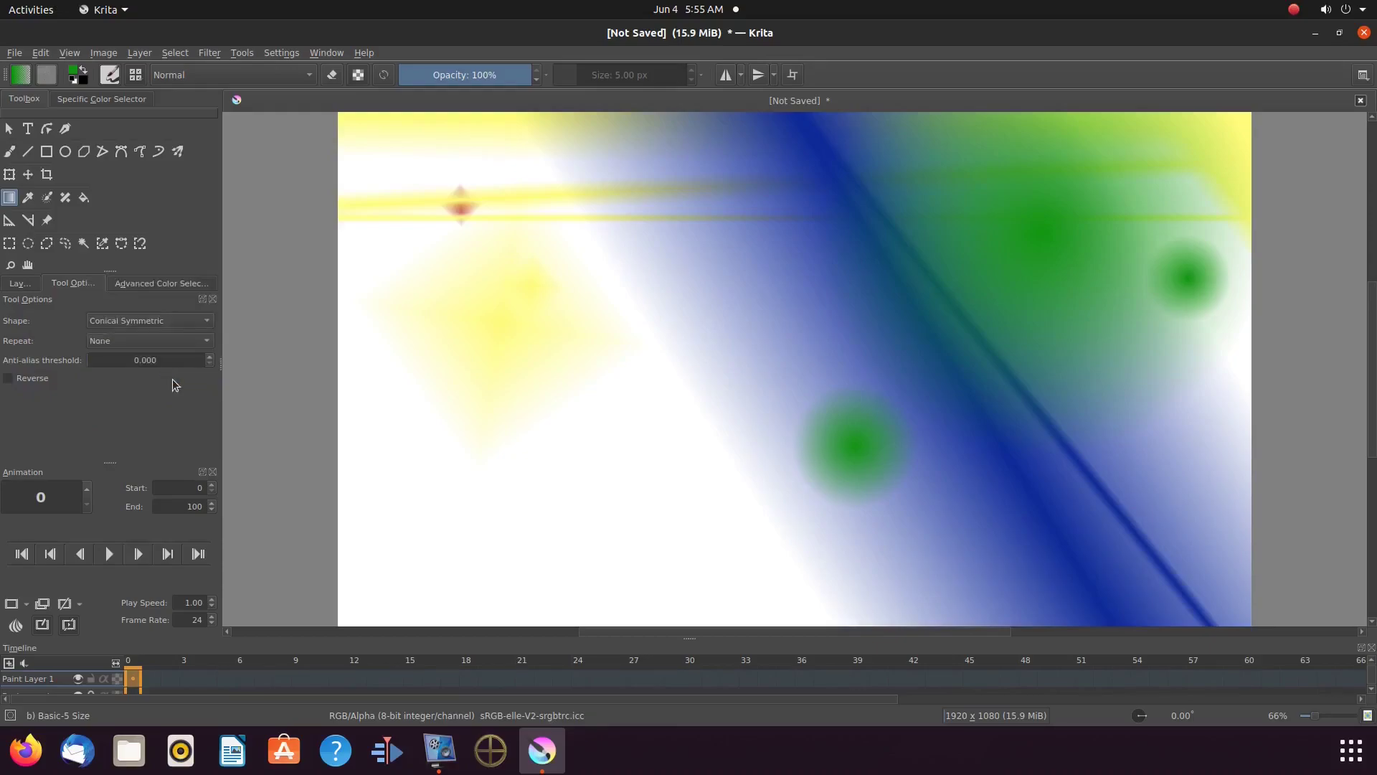
left_click_drag(706, 513, 734, 513)
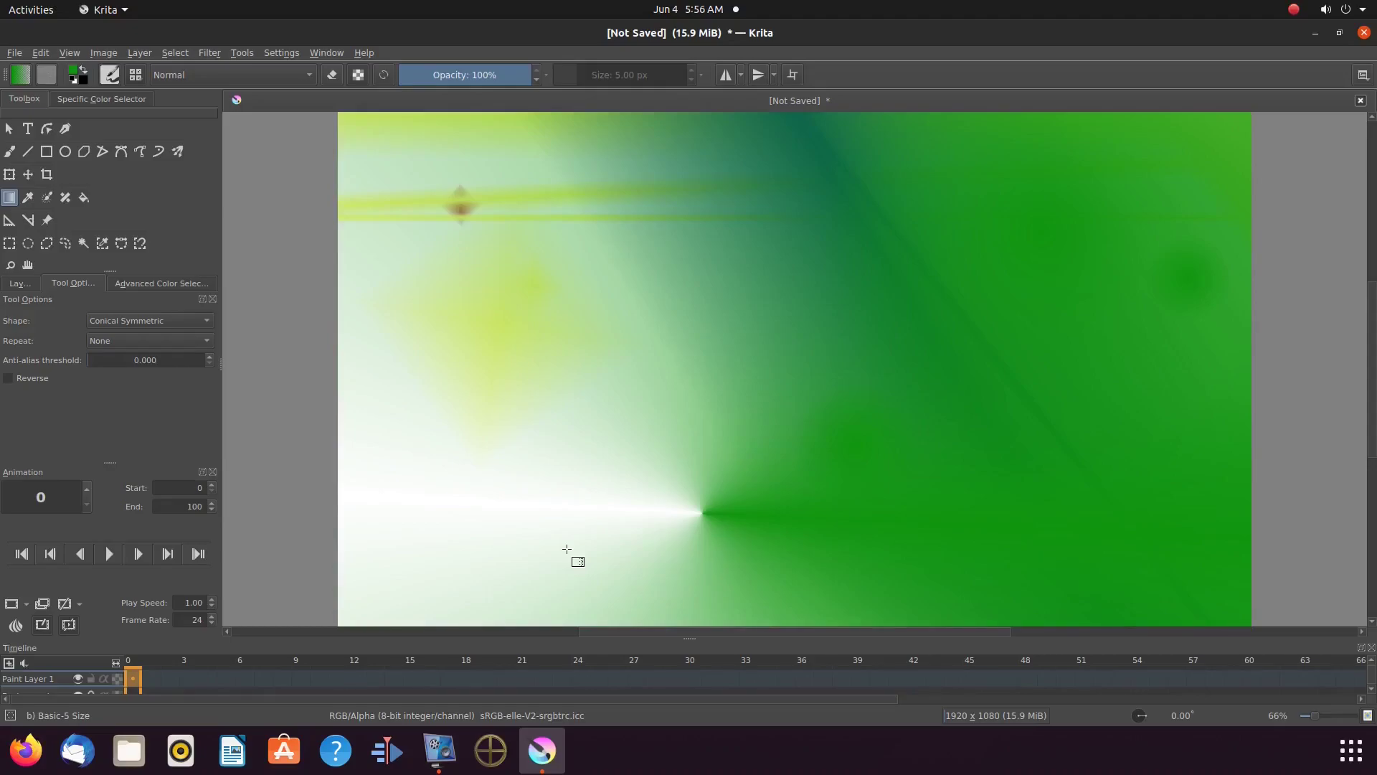
left_click(84, 197)
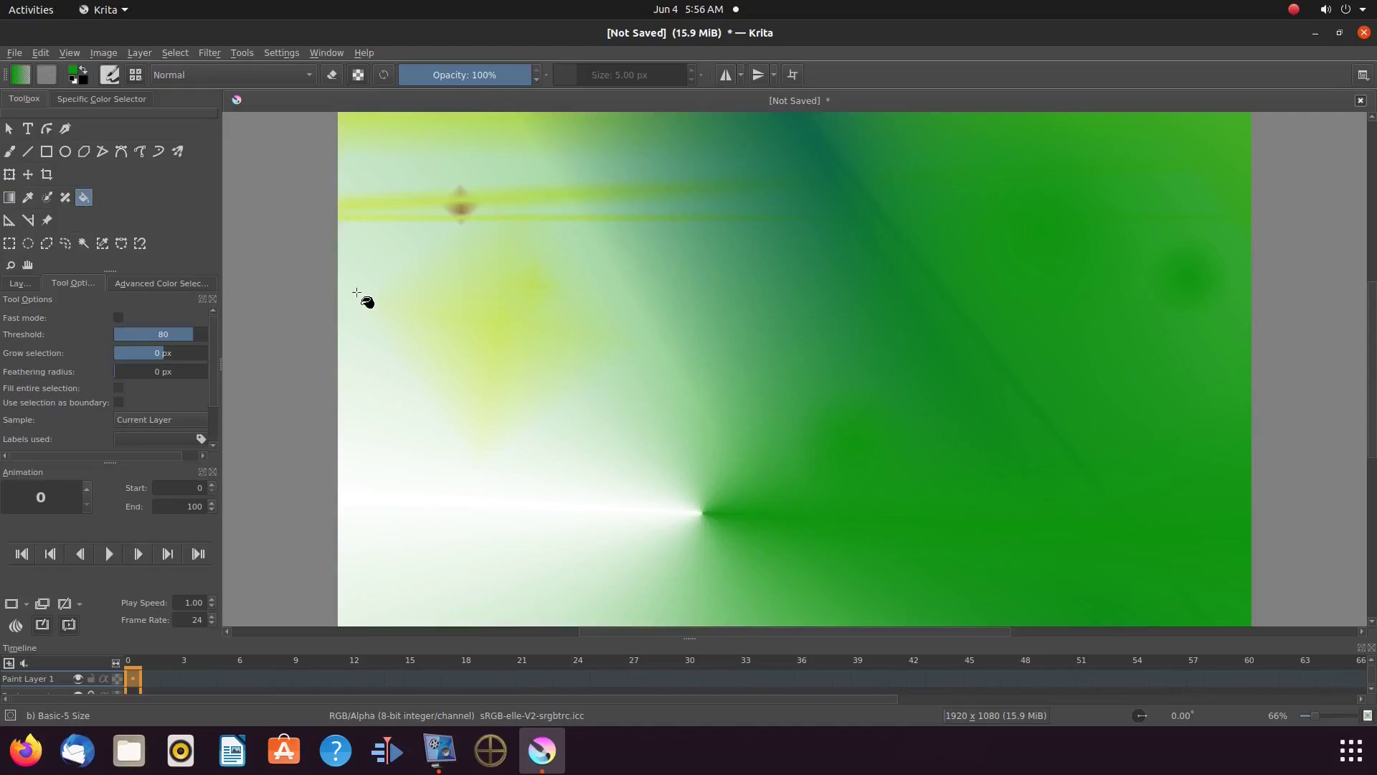
left_click(381, 256)
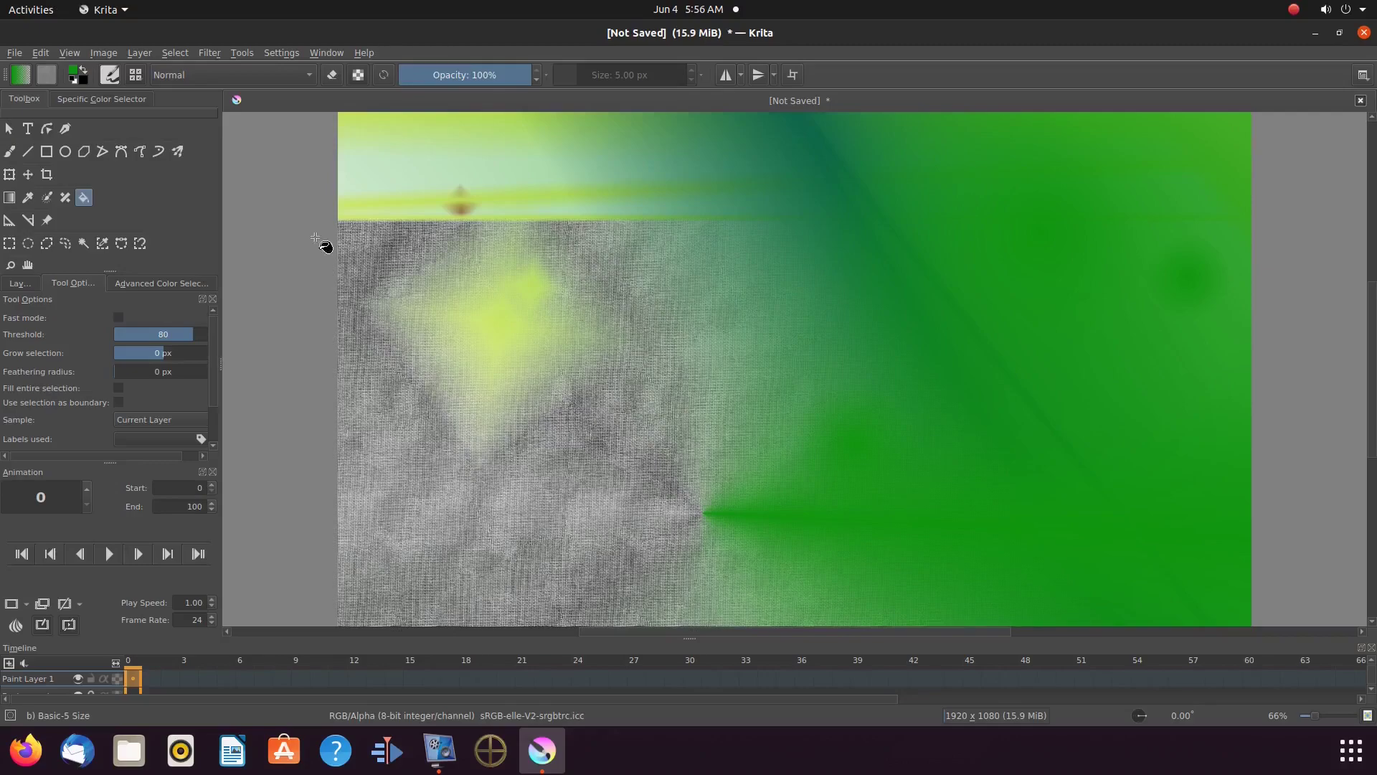
left_click(40, 53)
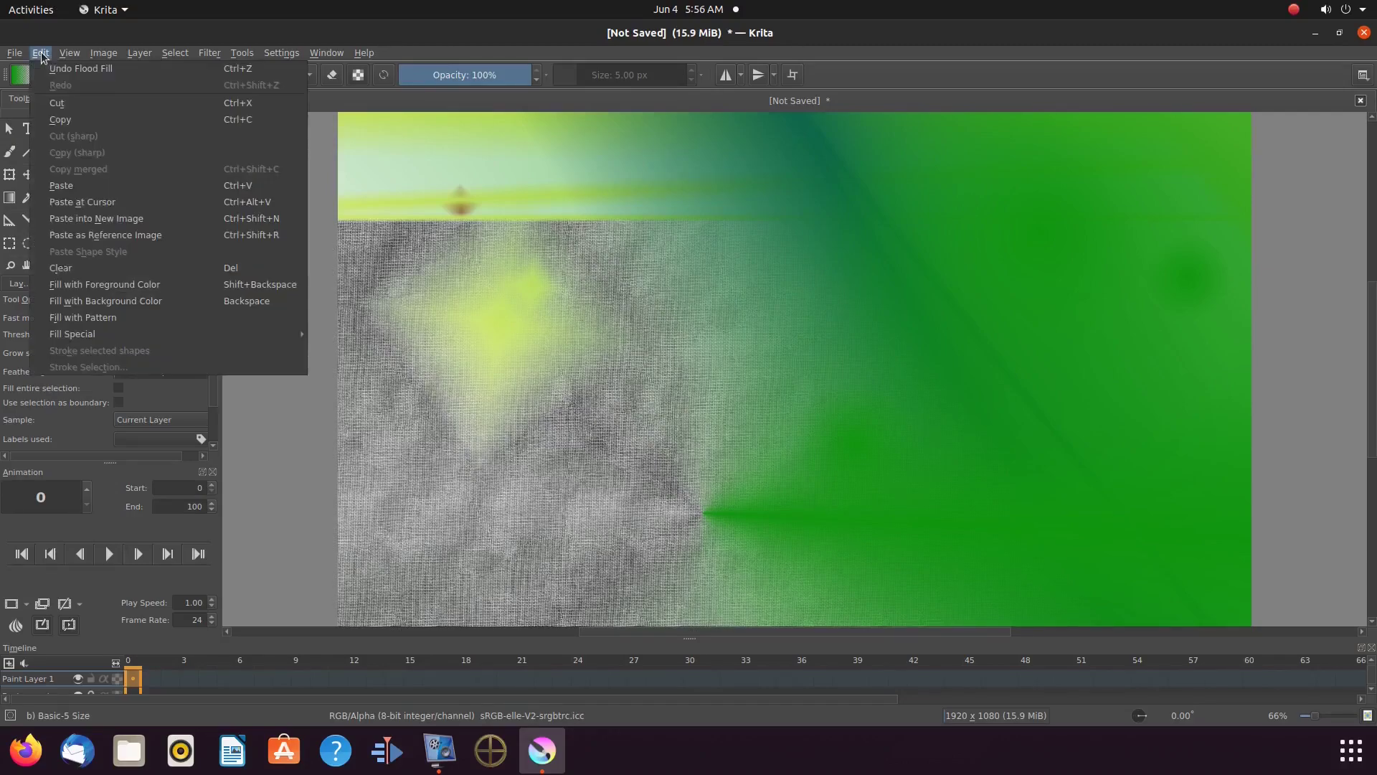
left_click(55, 68)
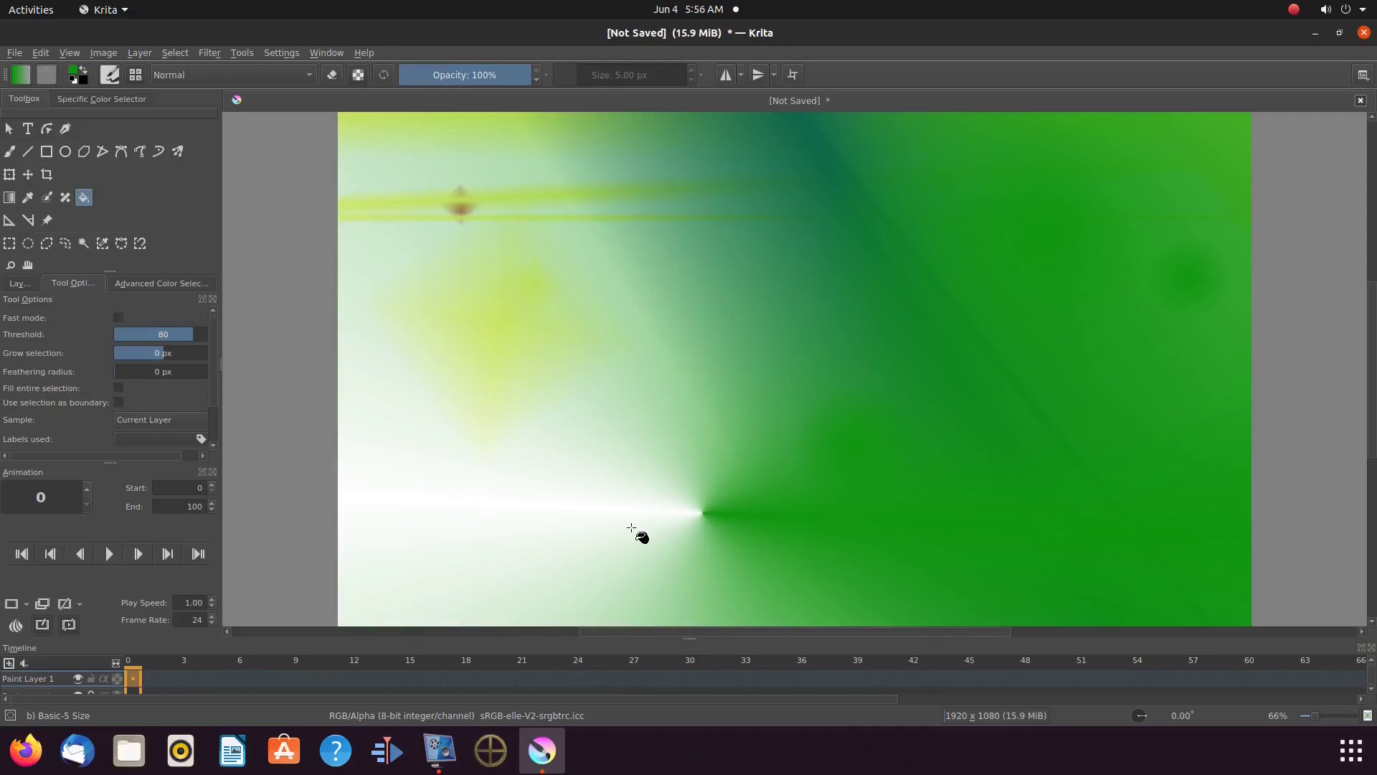
Step: Sample light green from the canvas and brush it around the green blobs at lower centre
key("p")
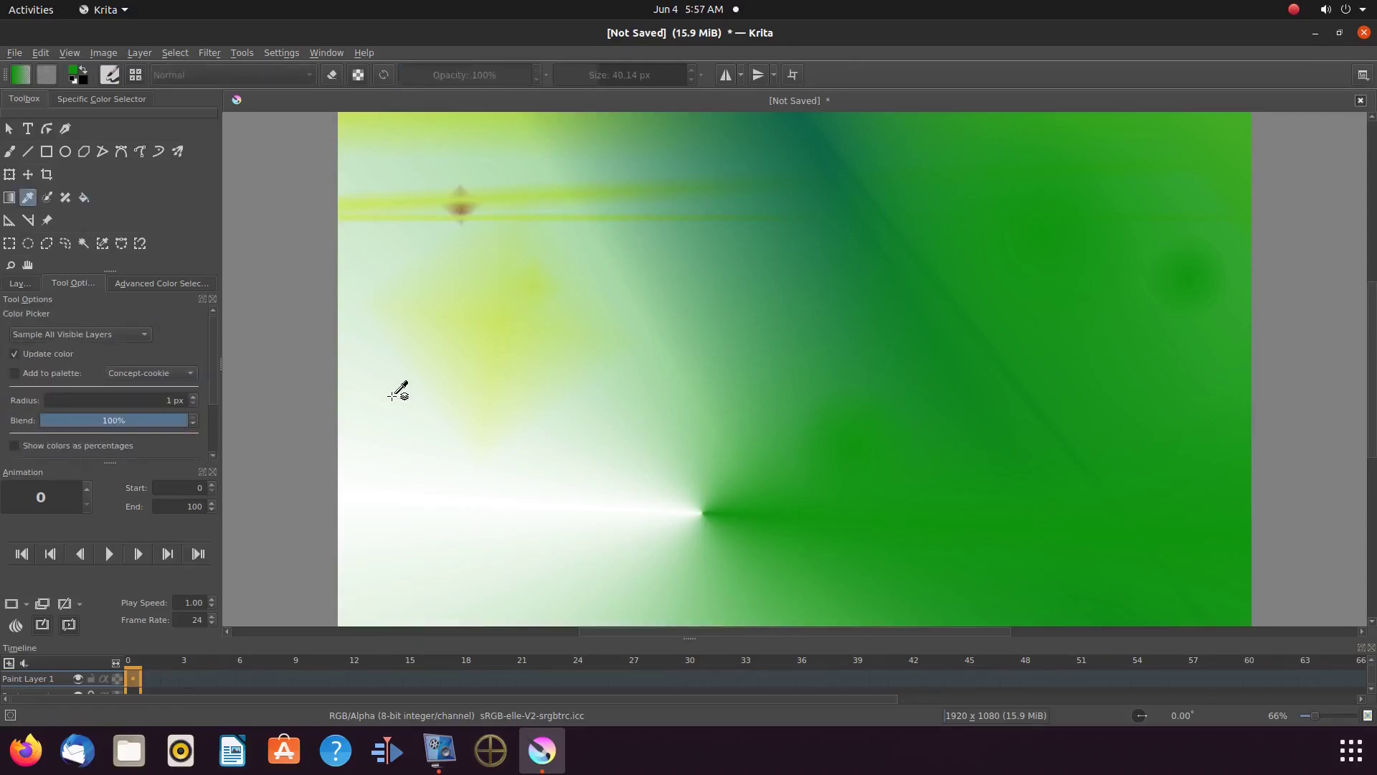
left_click(660, 394)
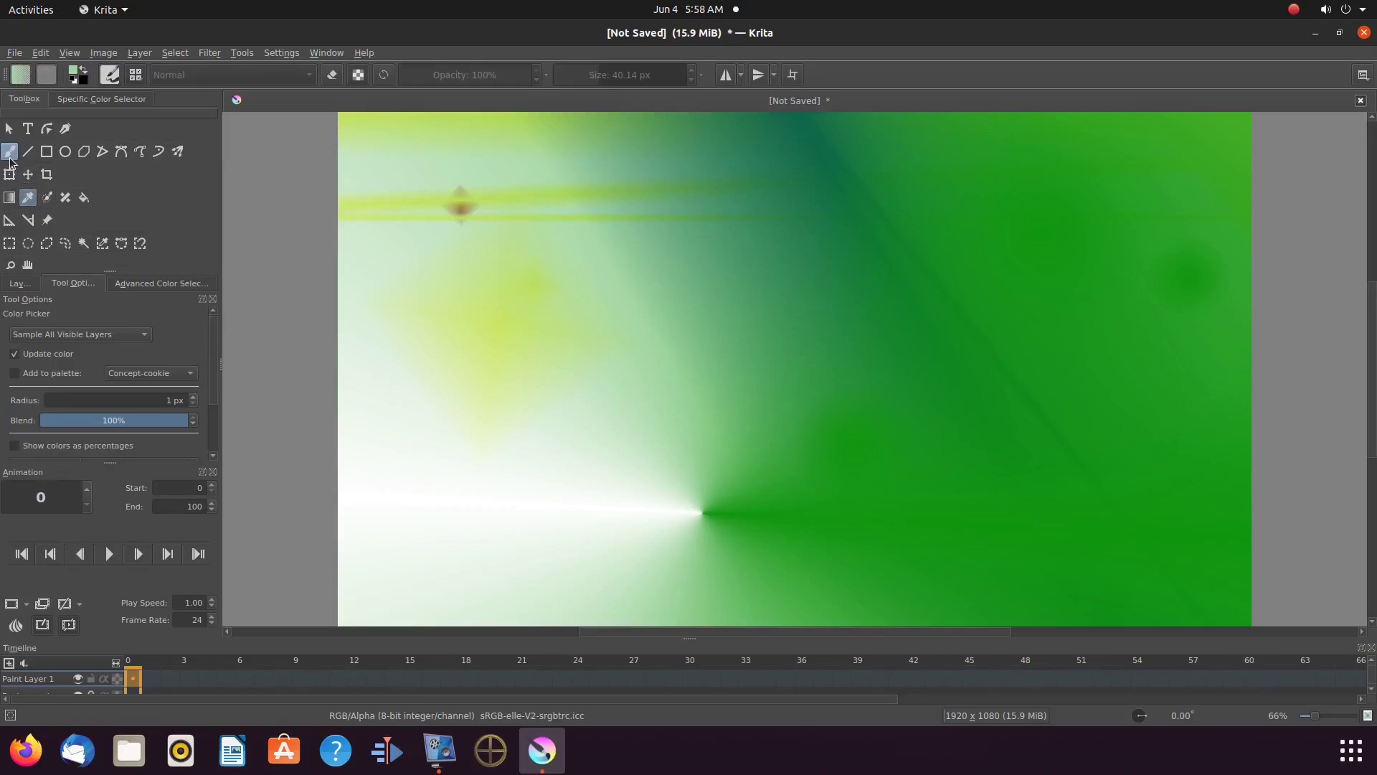
left_click(11, 155)
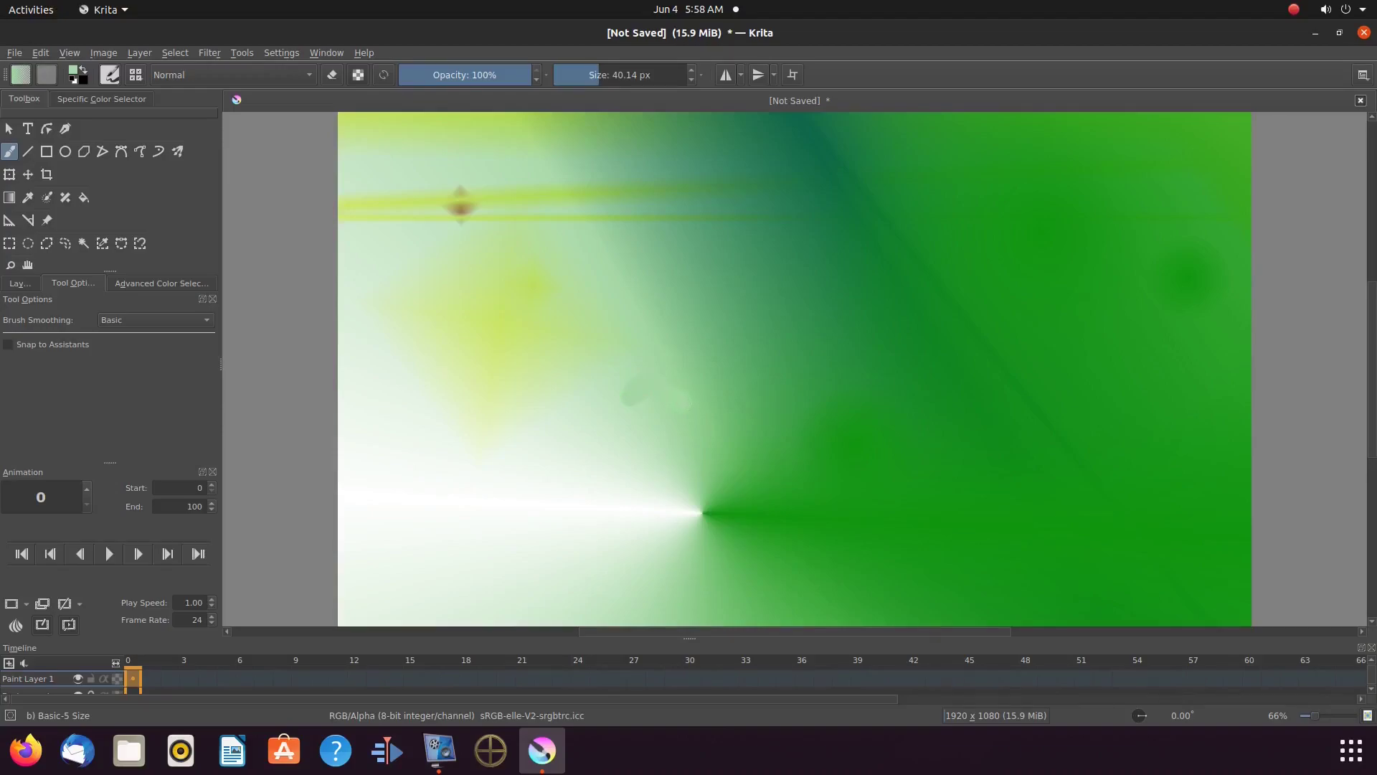
left_click_drag(635, 398, 594, 426)
left_click(606, 399)
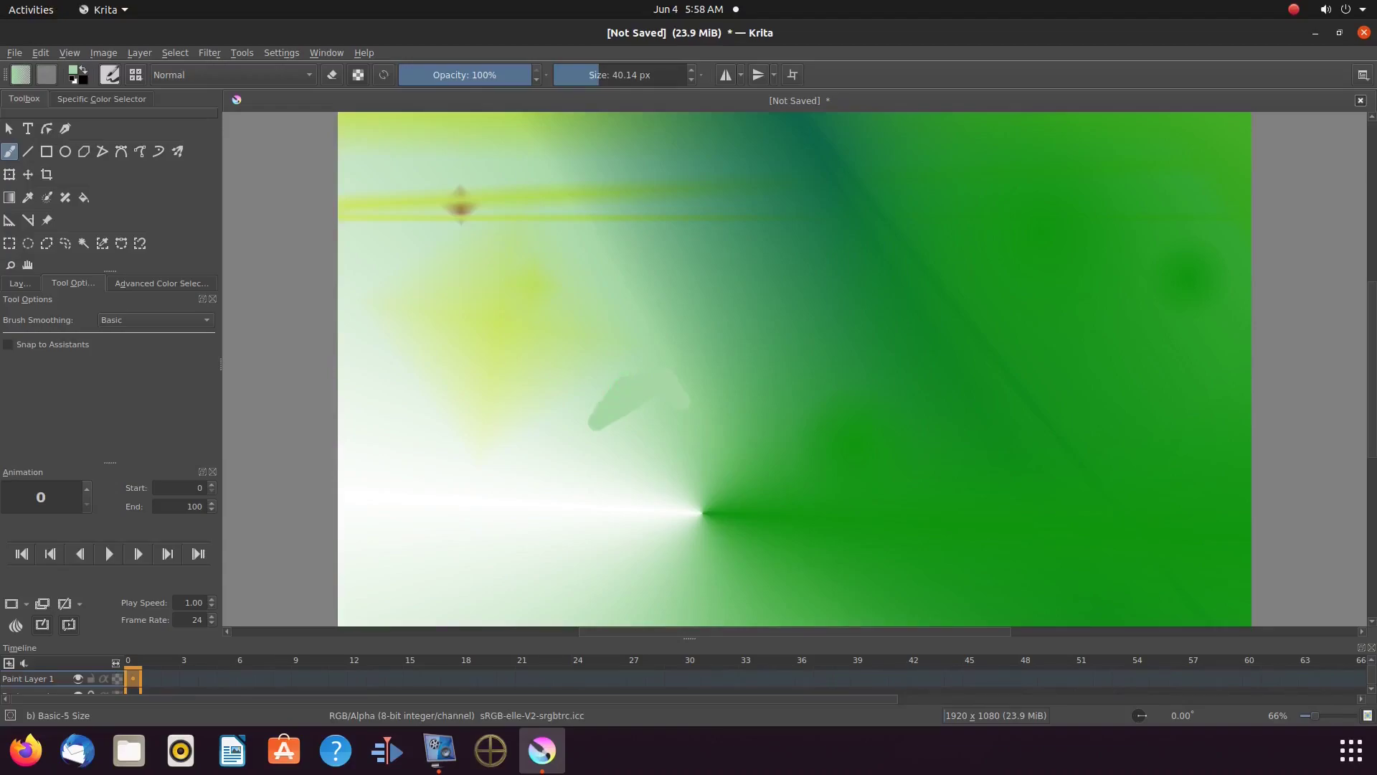
left_click_drag(599, 403, 578, 426)
left_click(609, 386)
left_click_drag(557, 446, 575, 429)
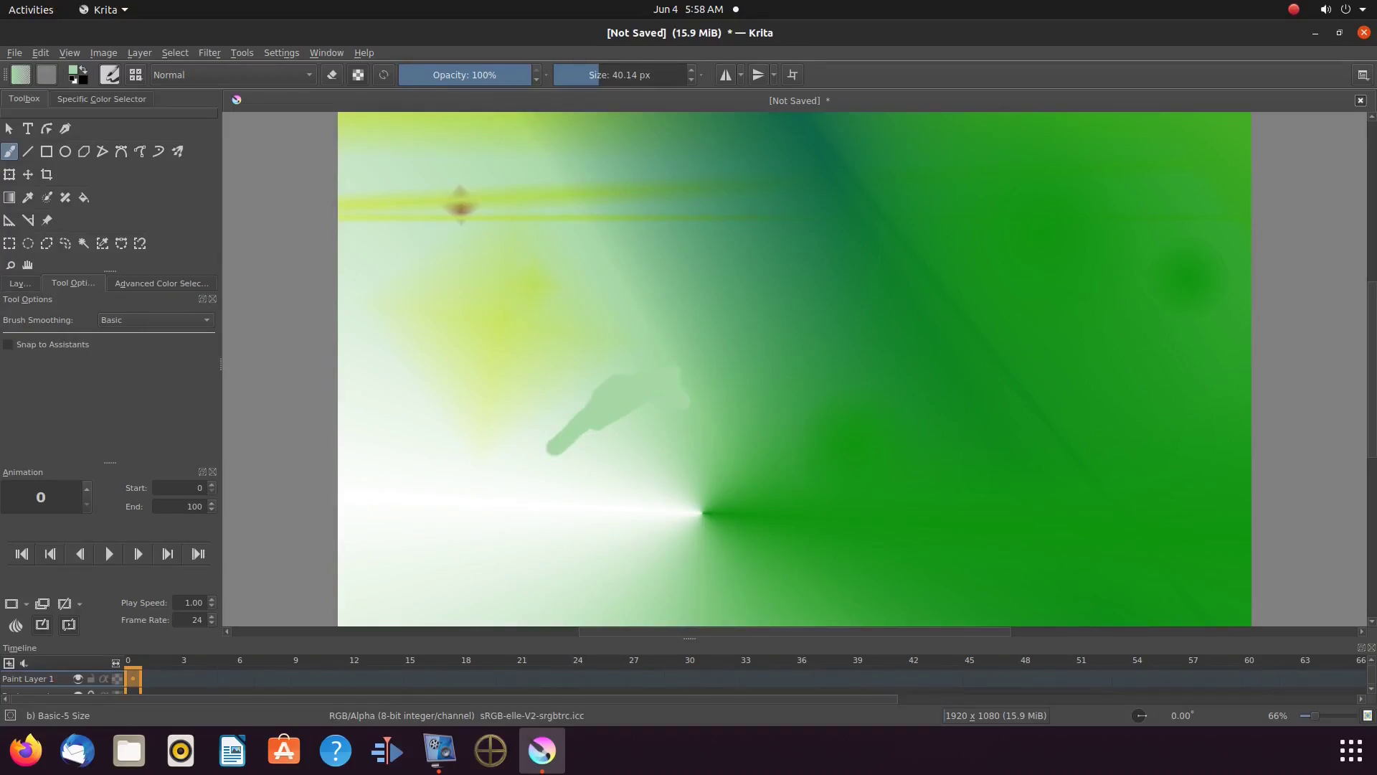
Step: Paint broad light-green strokes over the white left edge and bottom of the canvas
mouse_move(348, 237)
left_mouse_down()
mouse_move(430, 231)
mouse_move(369, 269)
mouse_move(349, 333)
left_mouse_up()
left_click_drag(338, 275, 356, 477)
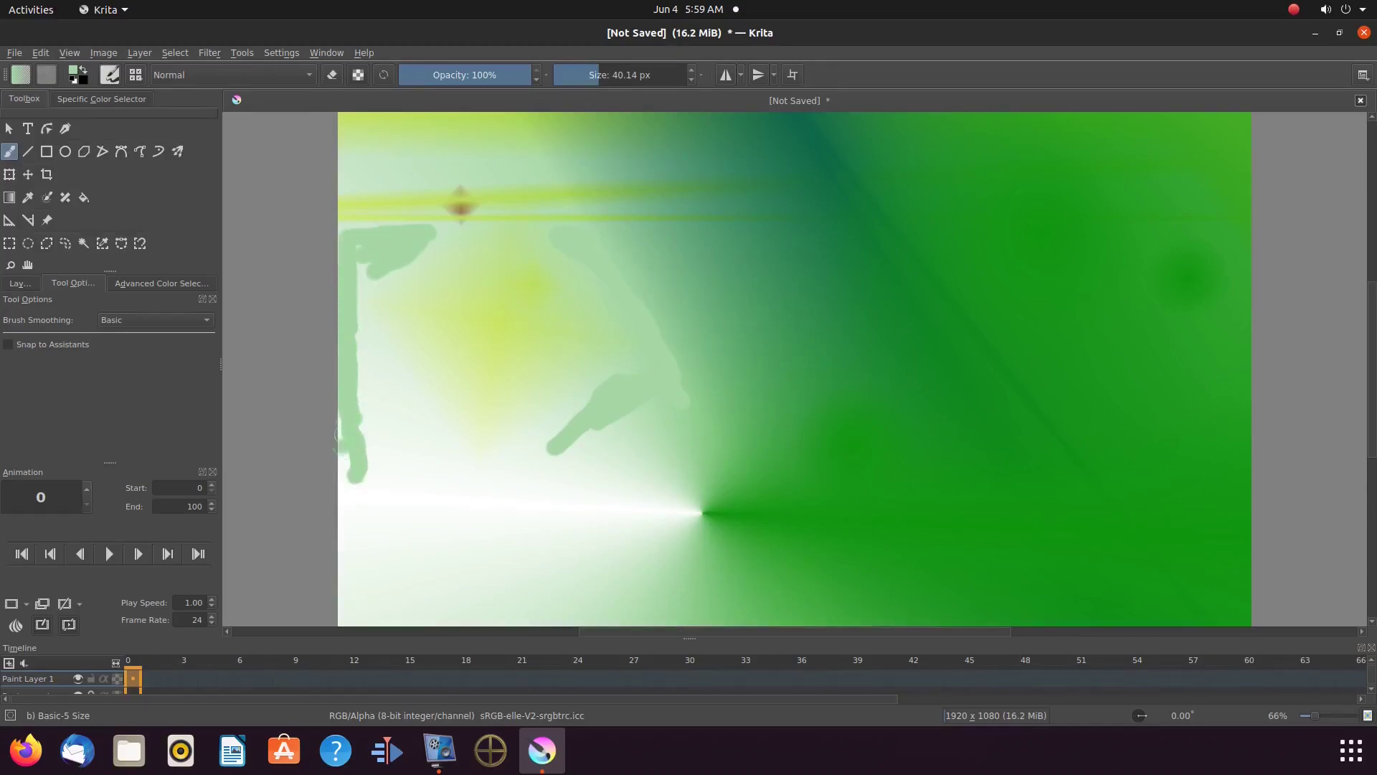
left_click_drag(335, 406, 373, 406, "shift")
mouse_move(380, 266)
left_mouse_down()
mouse_move(369, 301)
mouse_move(420, 463)
mouse_move(624, 362)
mouse_move(531, 466)
mouse_move(416, 474)
mouse_move(405, 345)
mouse_move(602, 402)
left_mouse_up()
left_click_drag(689, 488, 337, 495)
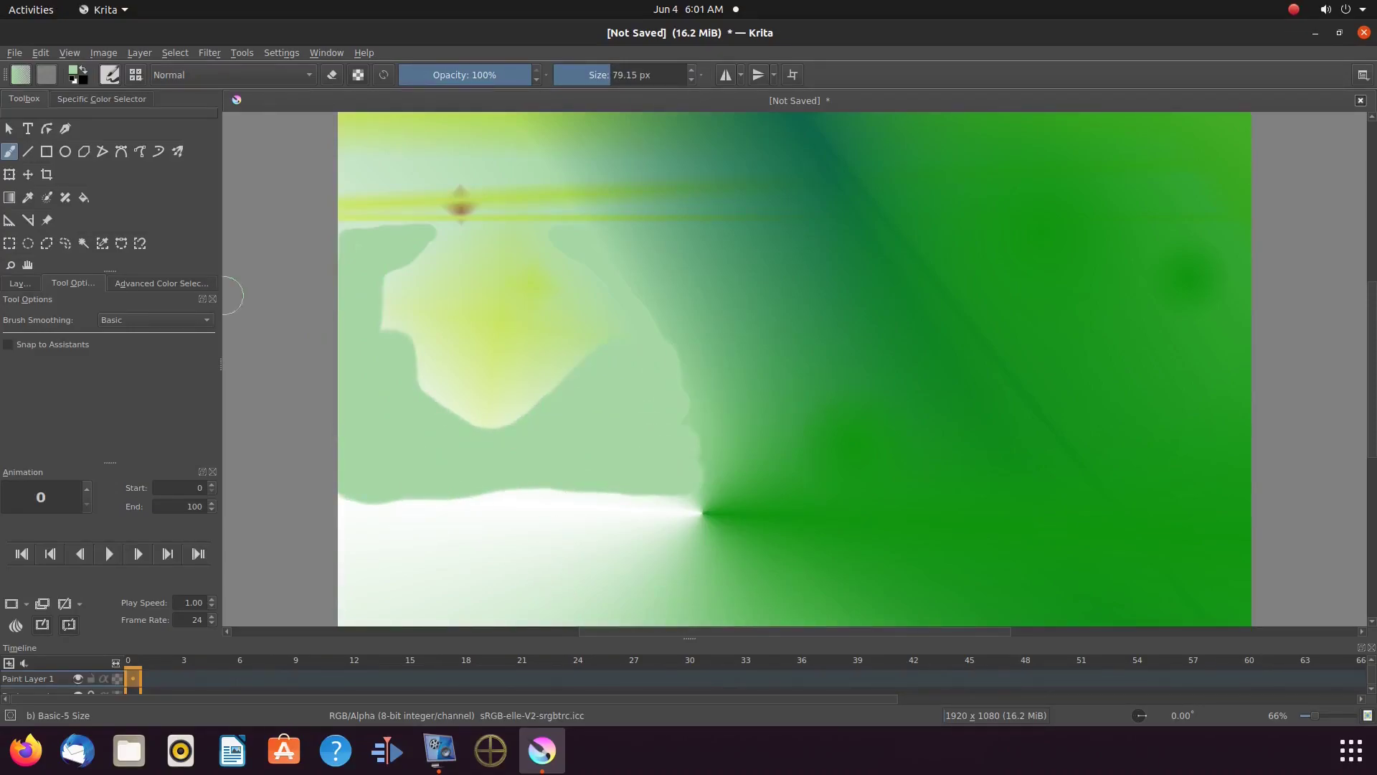
mouse_move(667, 606)
left_mouse_down()
mouse_move(475, 603)
mouse_move(342, 542)
mouse_move(449, 561)
mouse_move(425, 502)
mouse_move(708, 483)
mouse_move(515, 529)
mouse_move(671, 518)
mouse_move(638, 513)
left_mouse_up()
key("g")
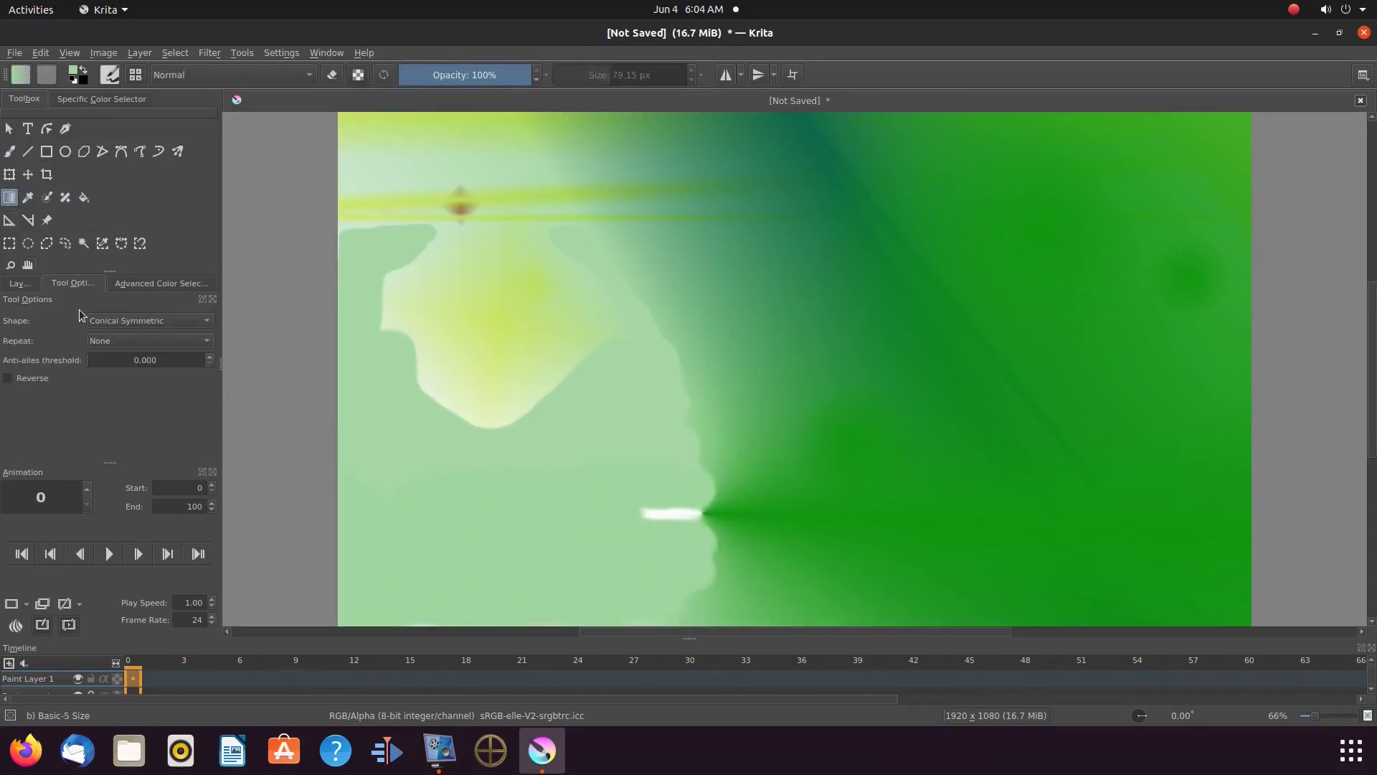
Step: Apply a red Shaped gradient that frames all four edges of the canvas
left_click(208, 321)
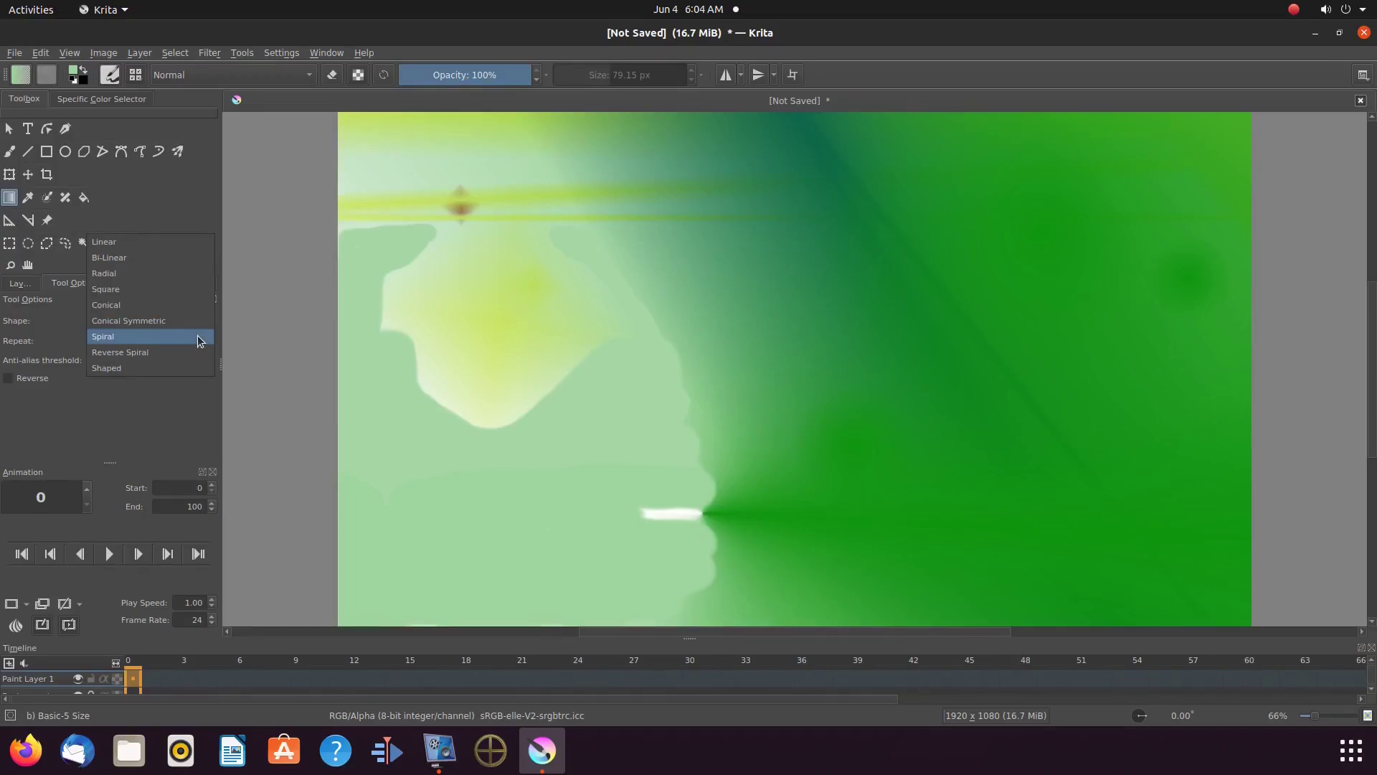
left_click(179, 369)
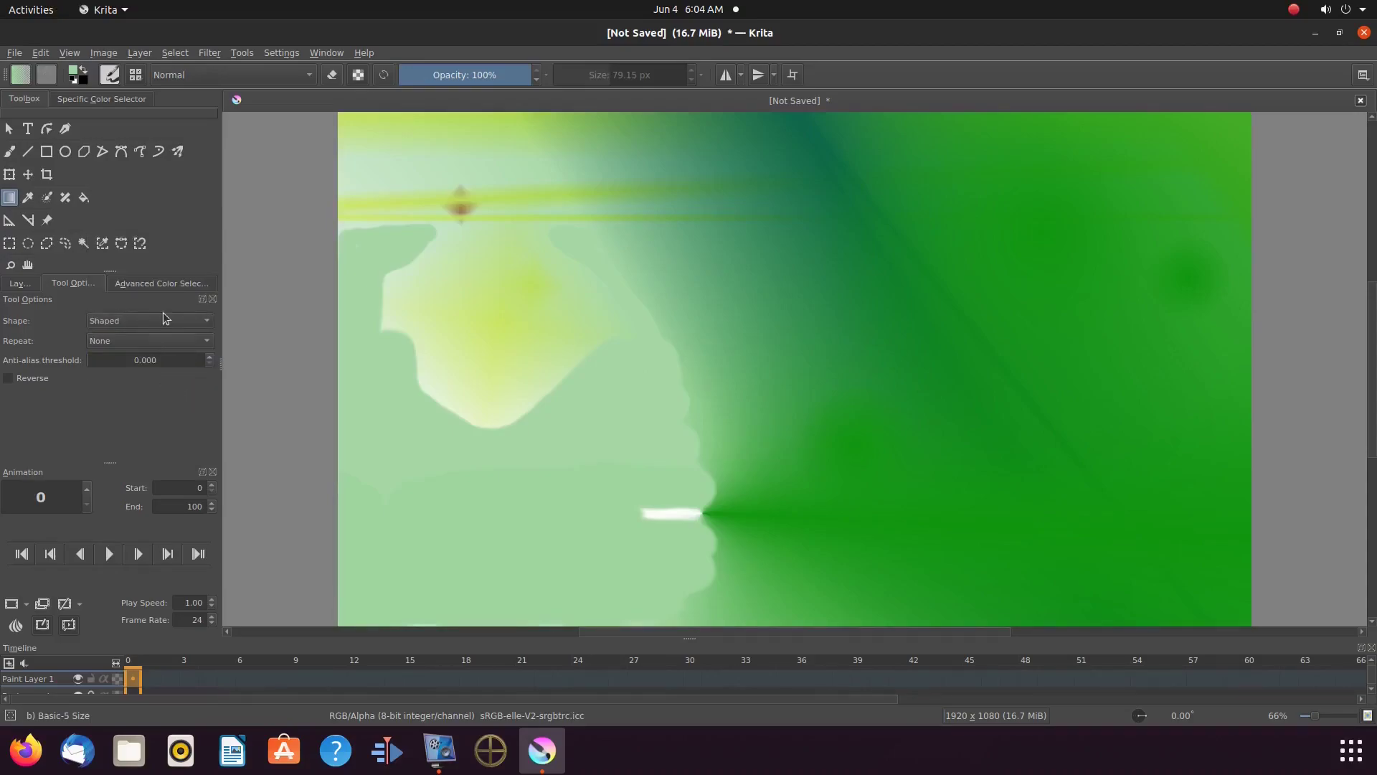
left_click(178, 286)
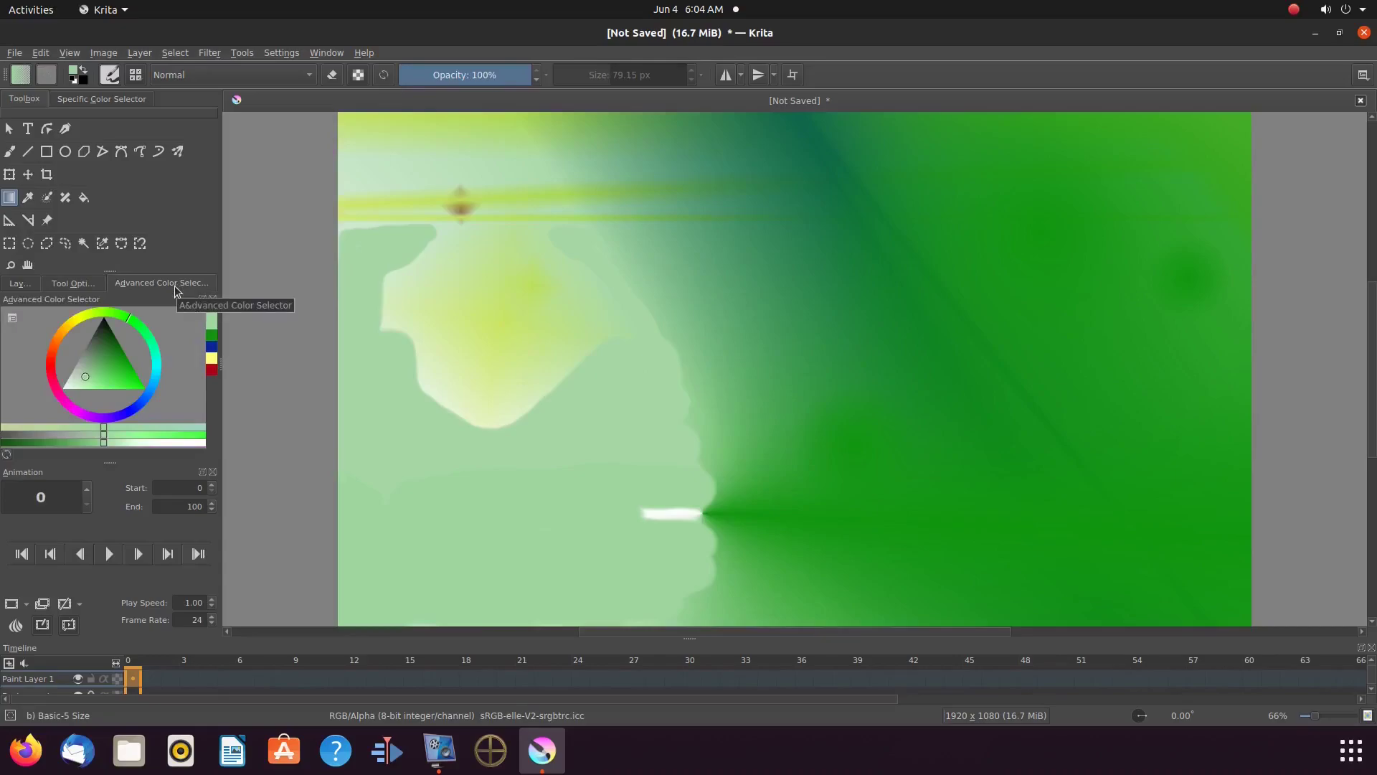
left_click(212, 365)
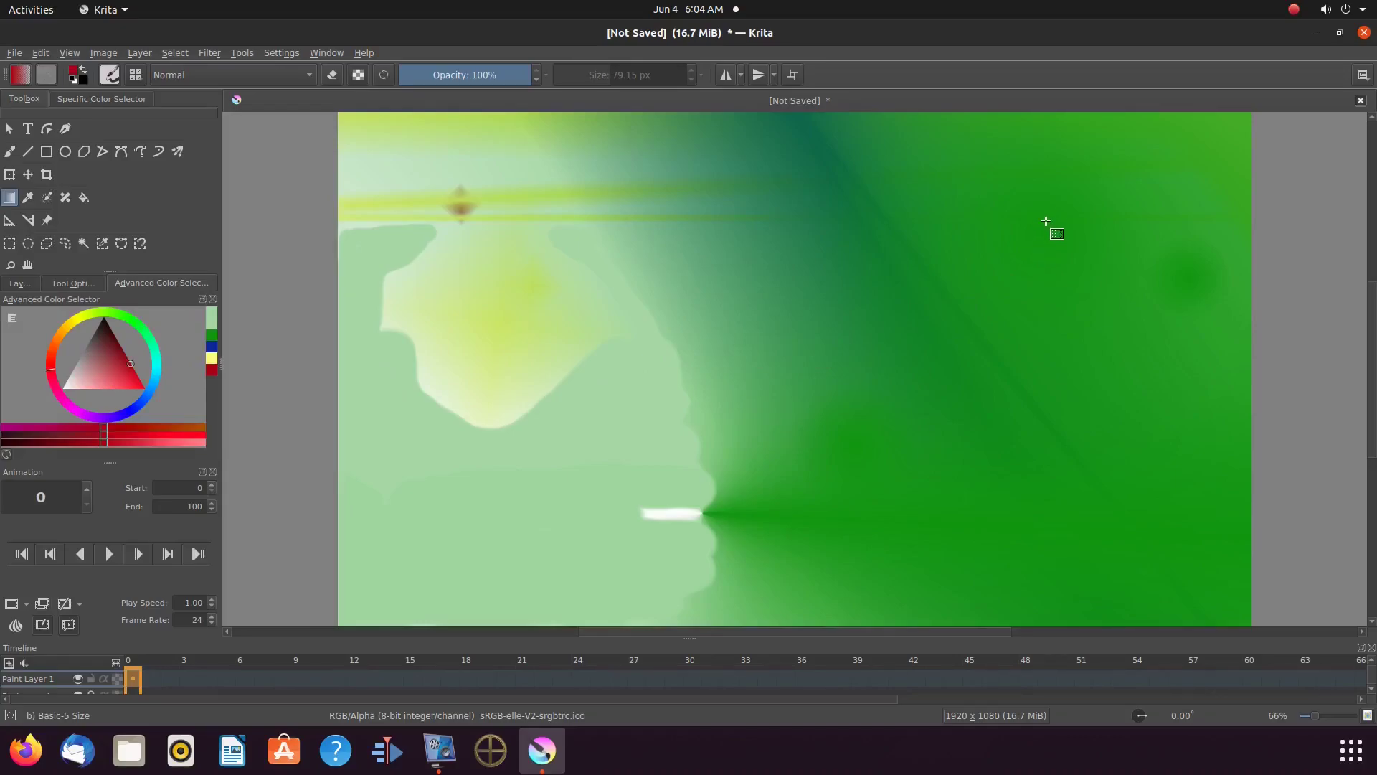
left_click_drag(1047, 238, 1047, 238)
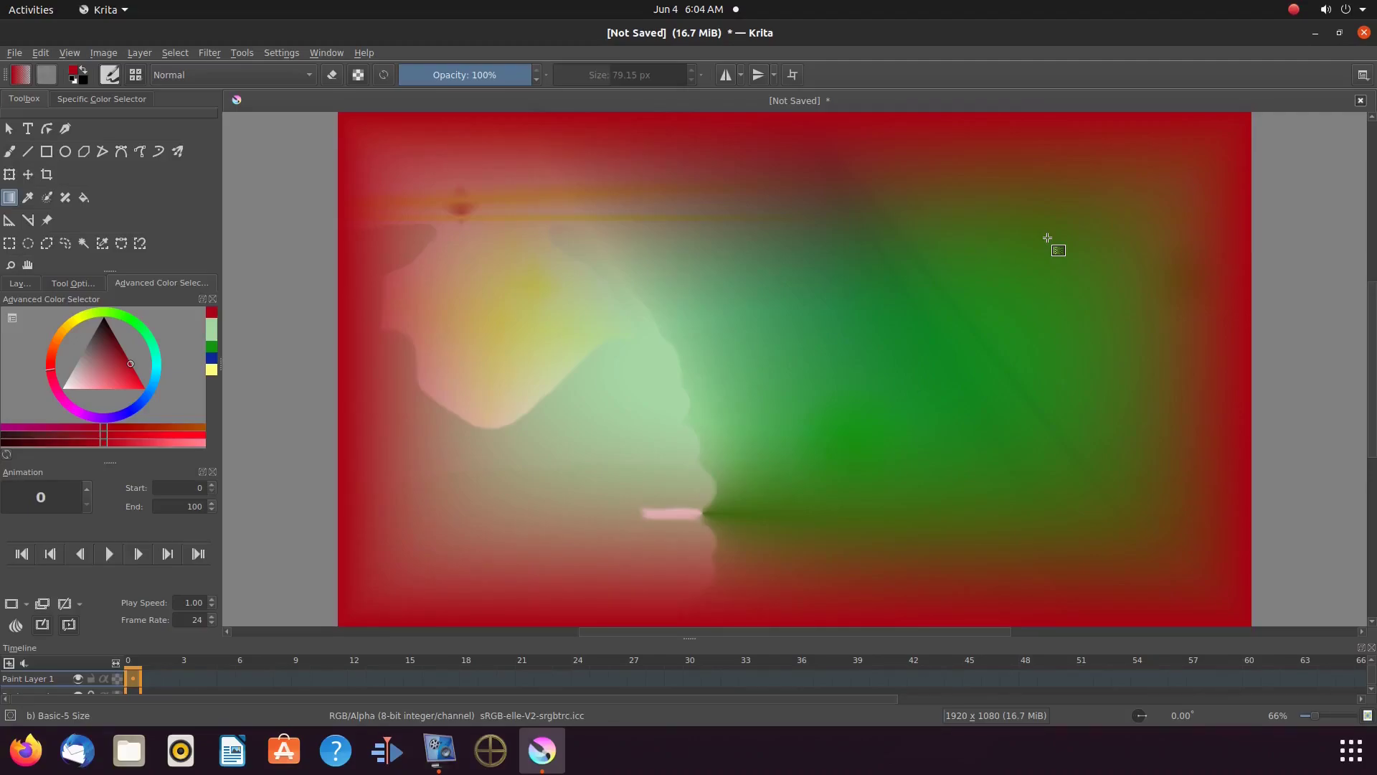
left_click(212, 358)
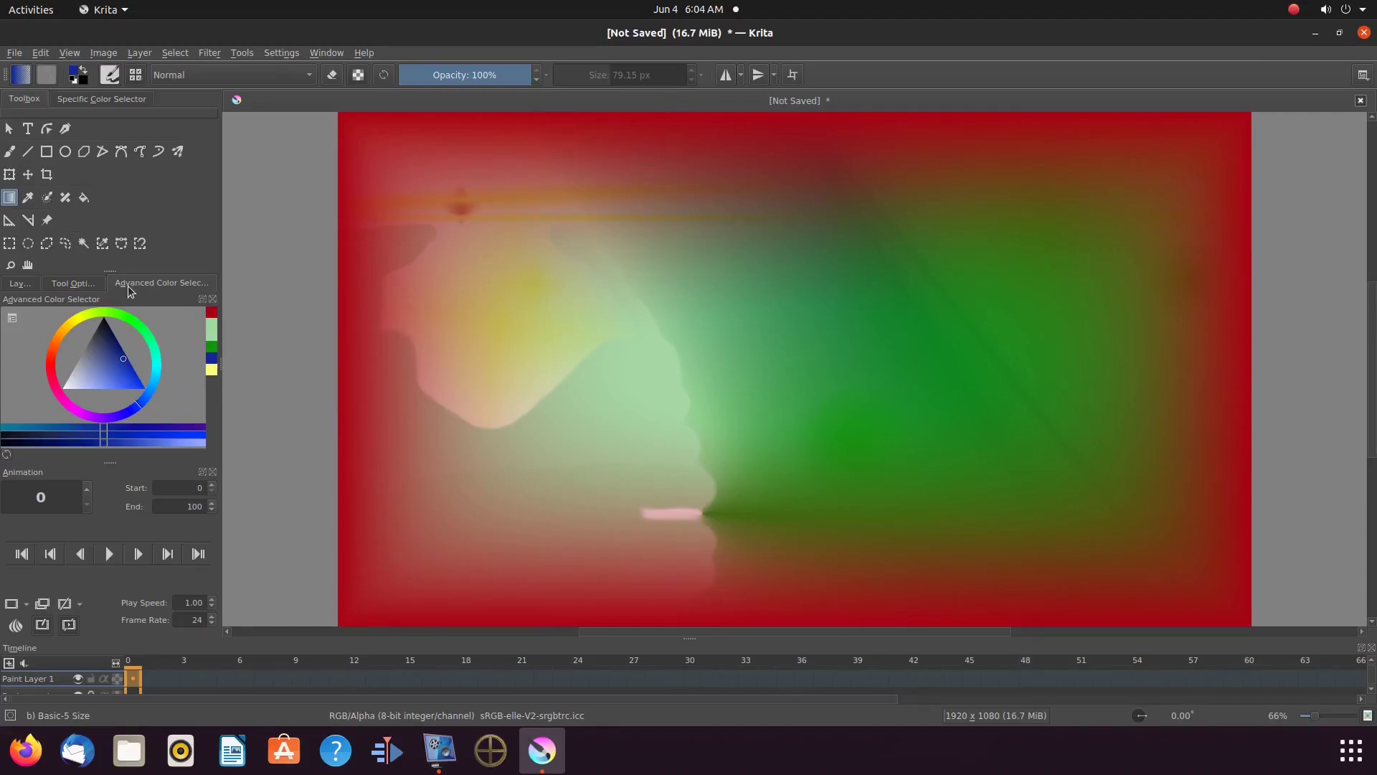
left_click(84, 287)
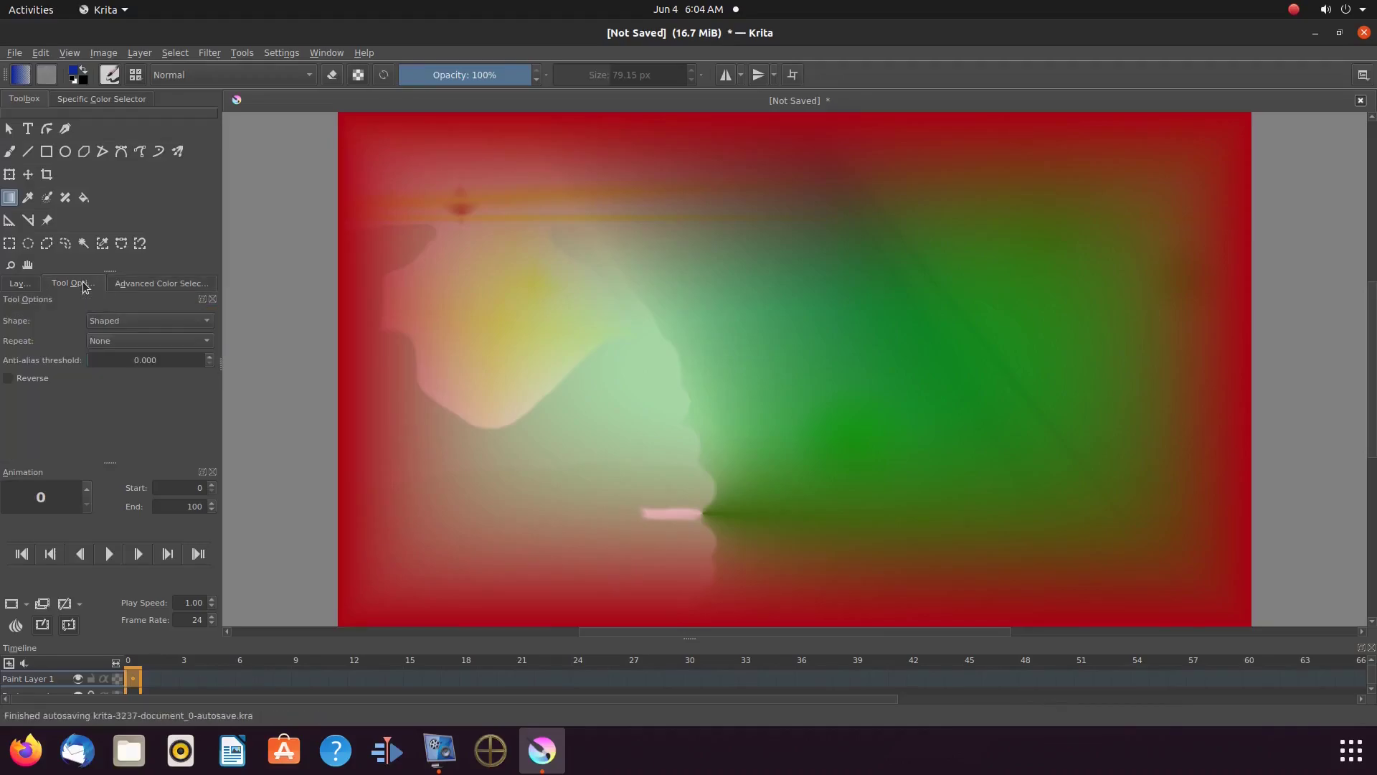
Step: With the Square shape, drag a small blue diamond upper right and a larger one lower right
left_click(210, 327)
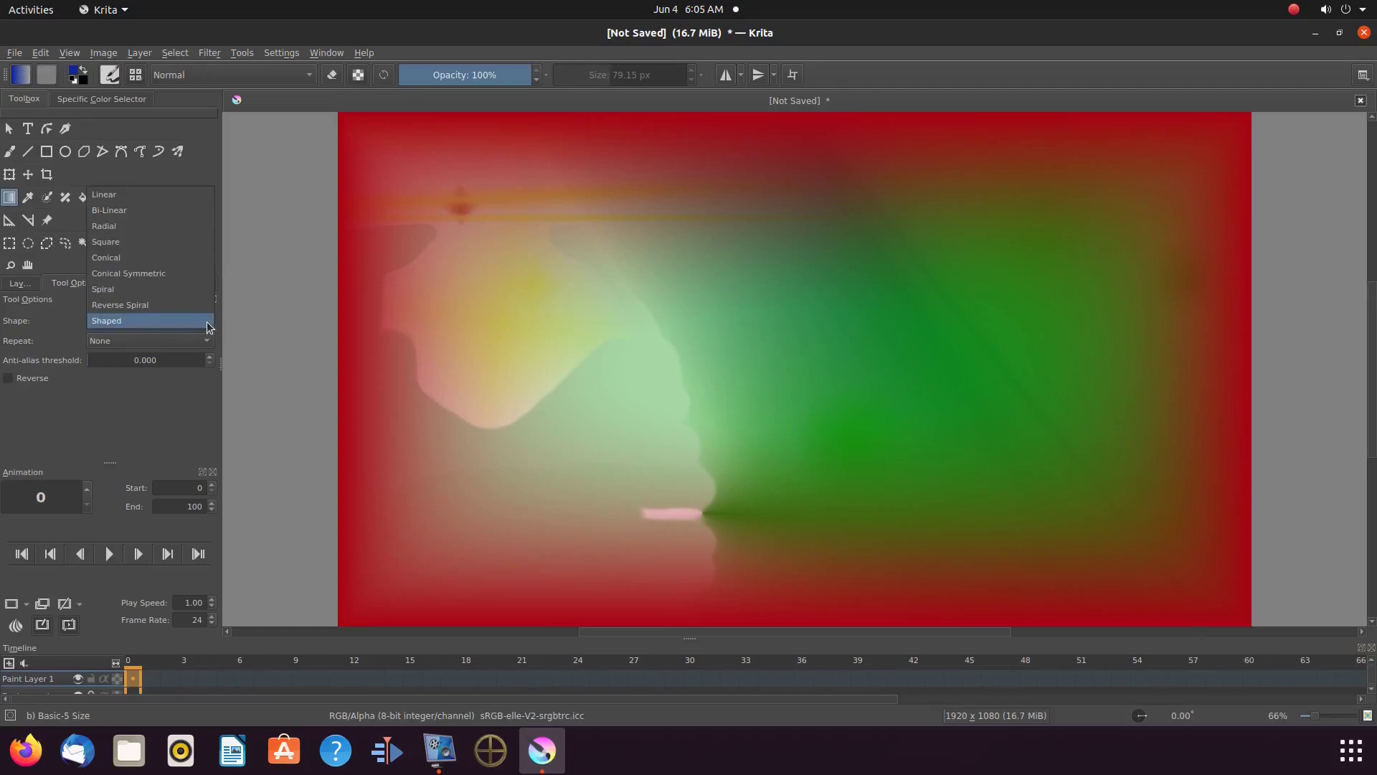
left_click(122, 242)
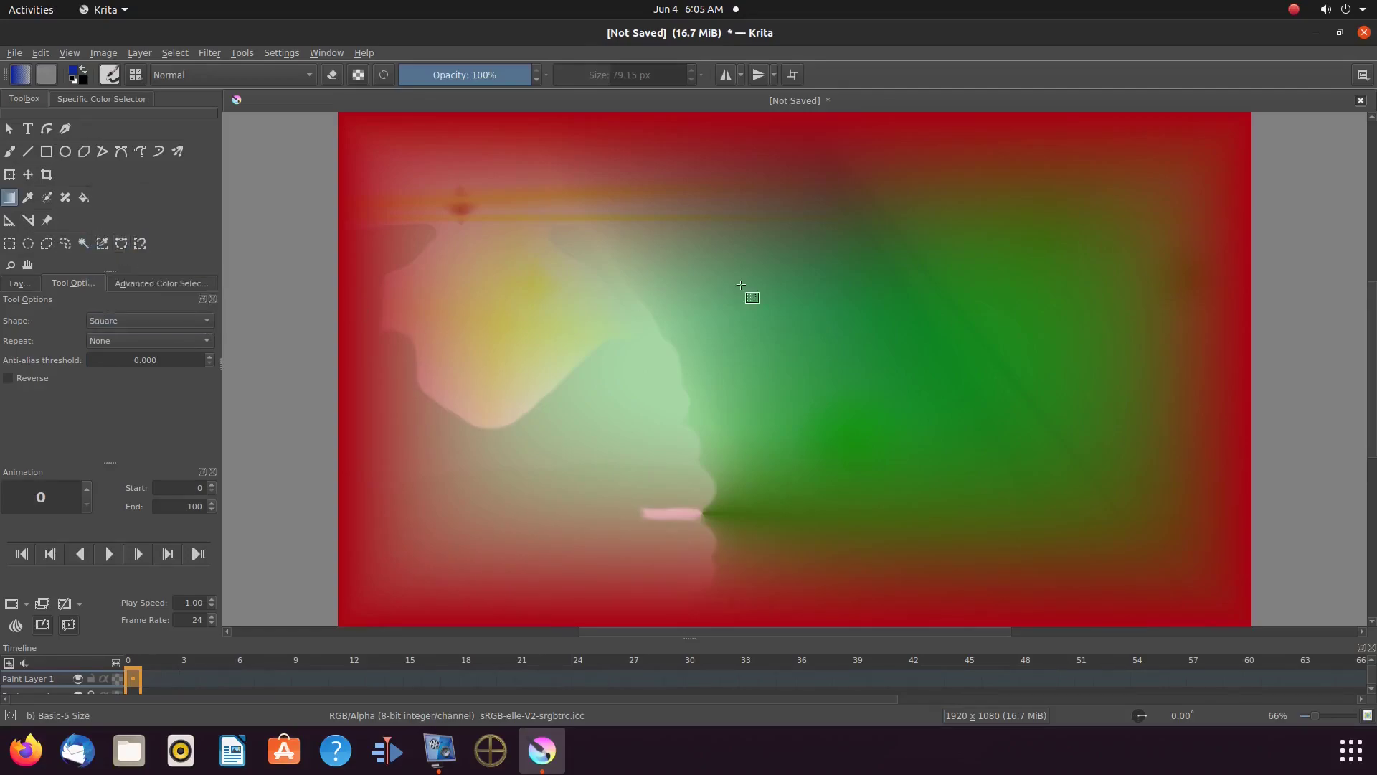
left_click_drag(861, 281, 903, 320)
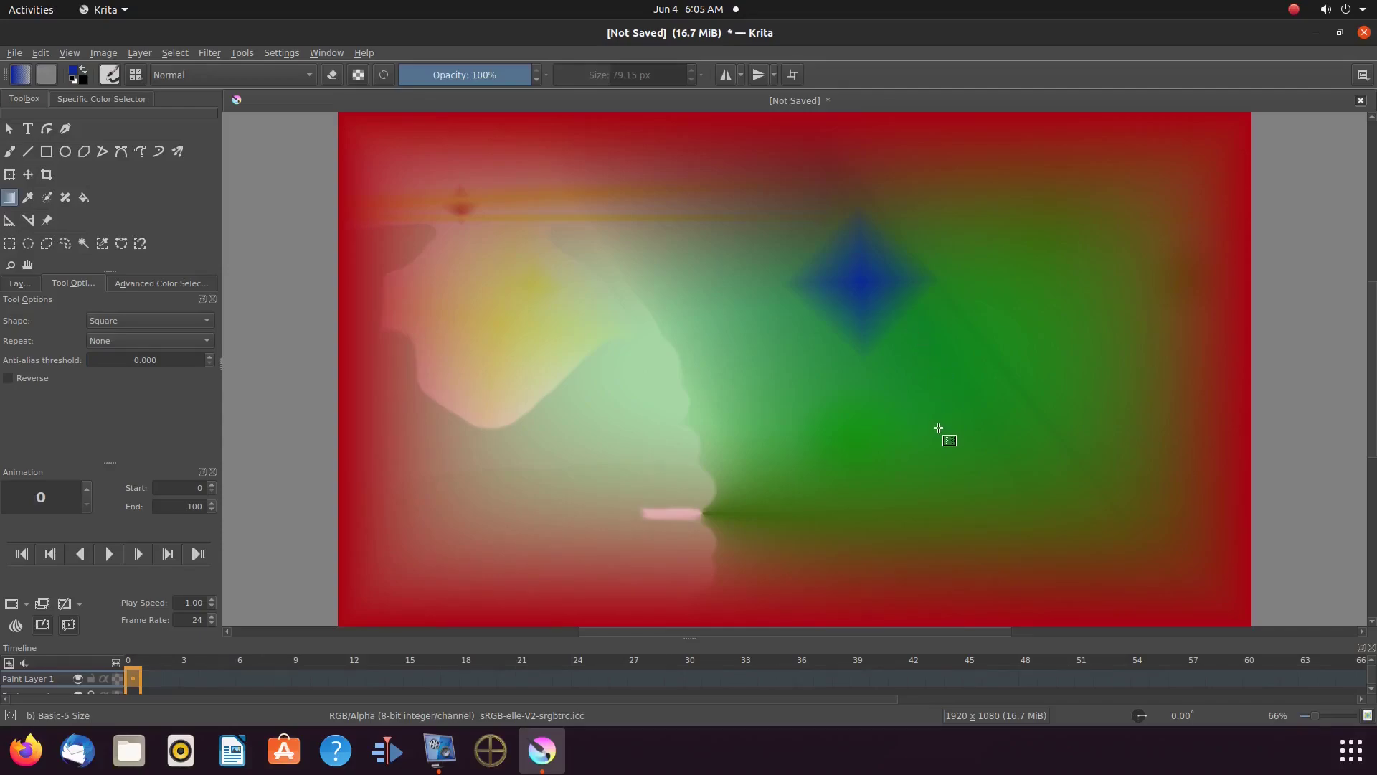
left_click_drag(962, 448, 1037, 527)
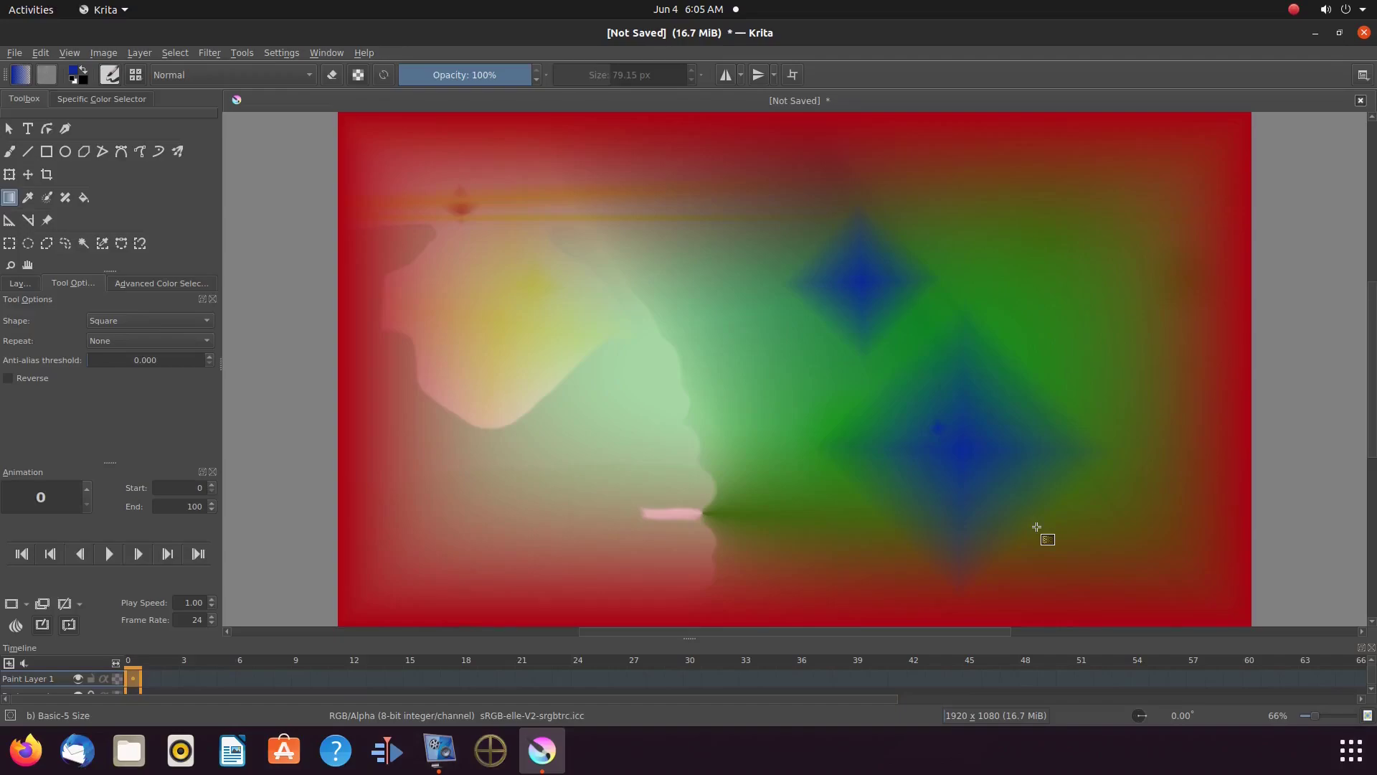
left_click(162, 283)
left_click(211, 372)
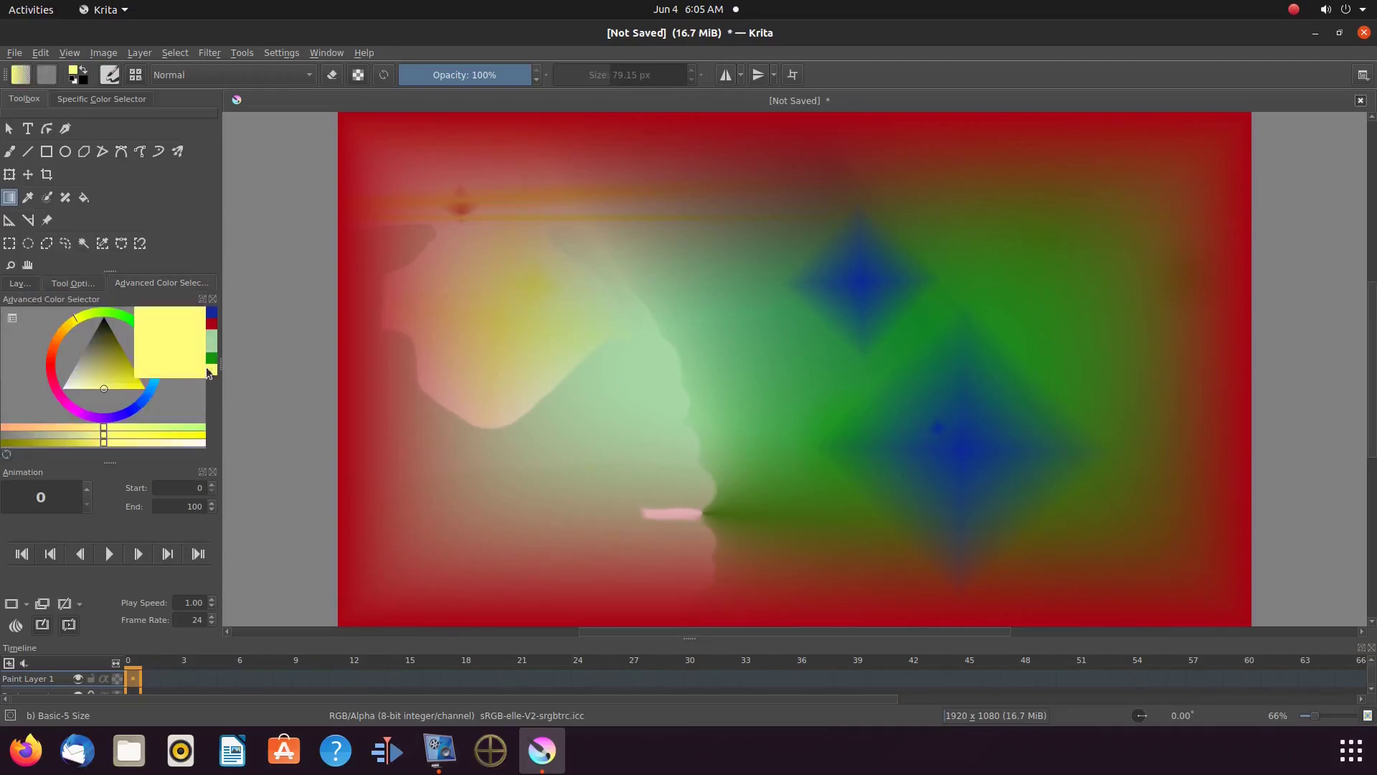
left_click(86, 284)
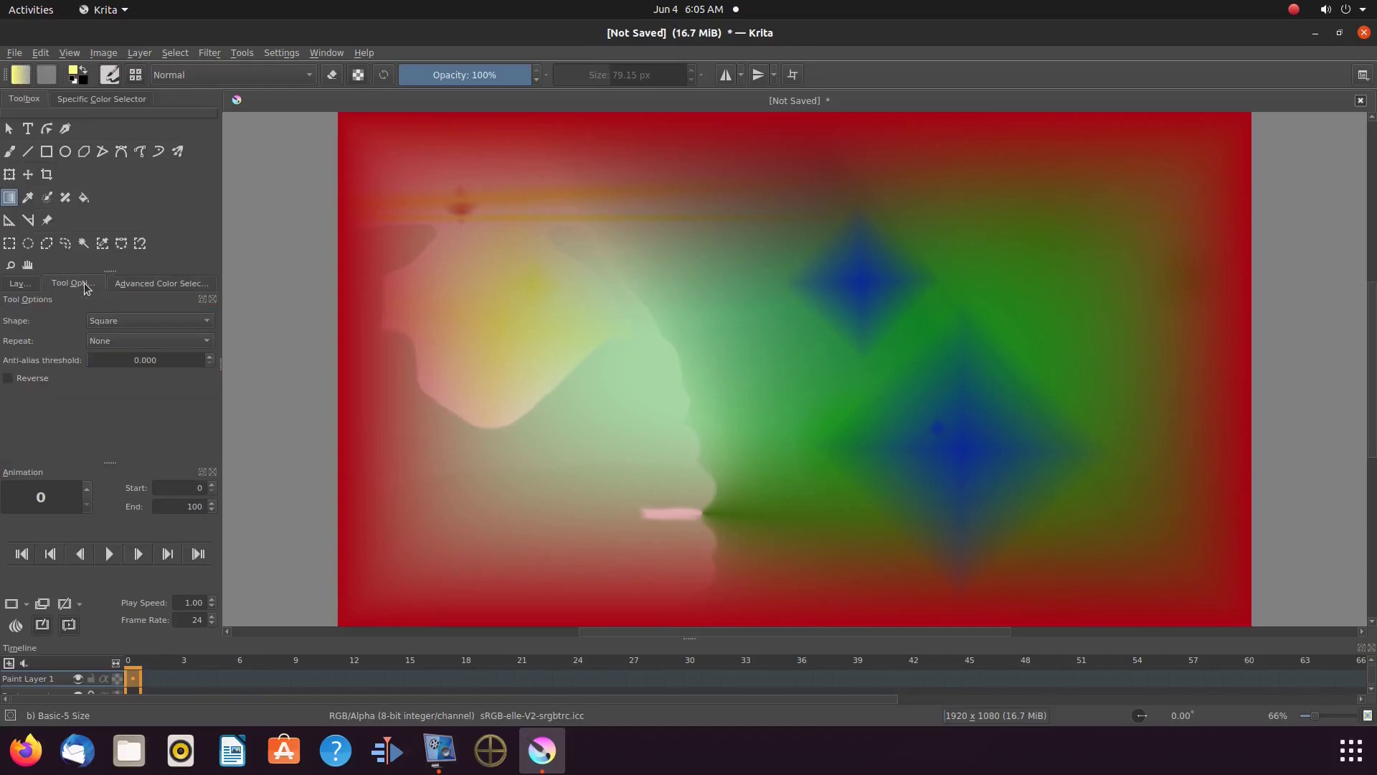
Step: Switch the gradient shape to Bi-Linear and draw five thin yellow diagonal streaks across the canvas
left_click(209, 325)
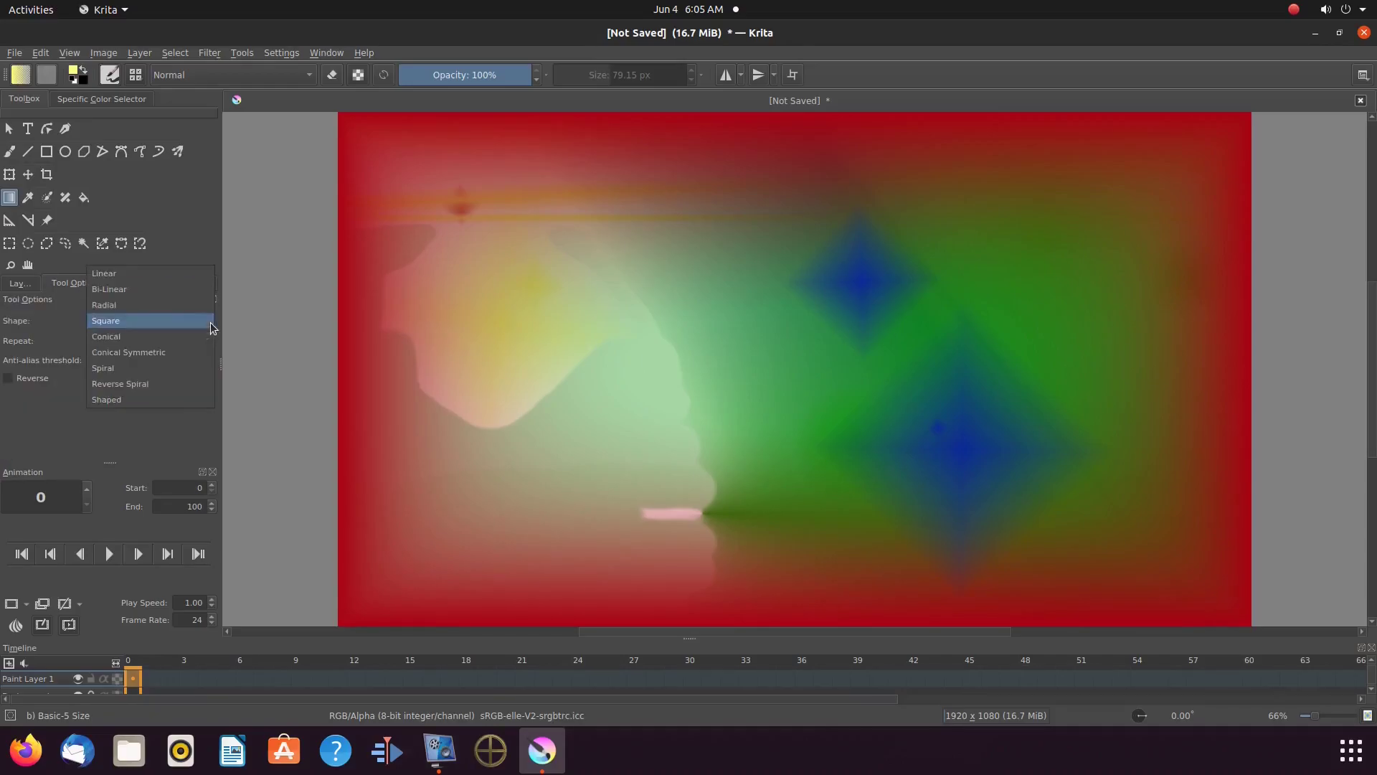
left_click(177, 290)
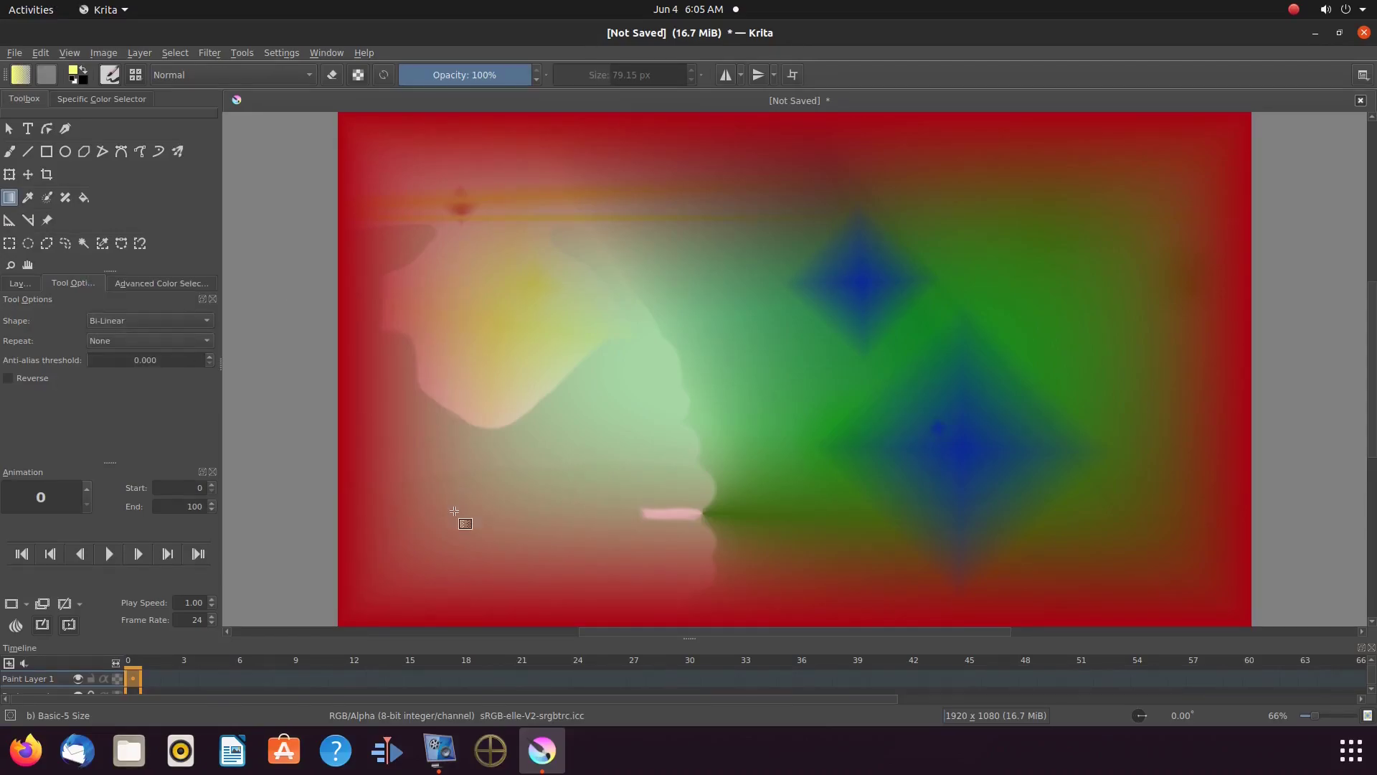
left_click_drag(455, 511, 473, 502)
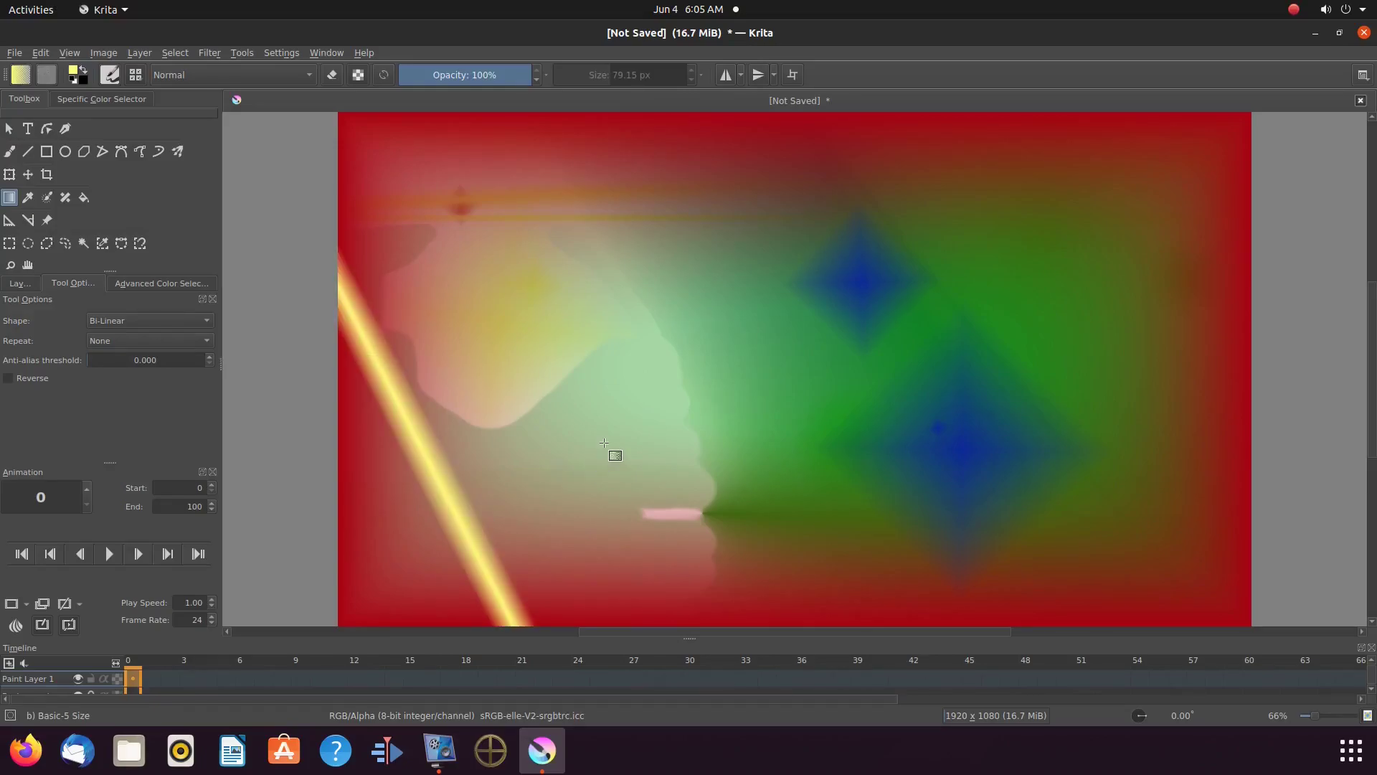
left_click_drag(604, 443, 609, 441)
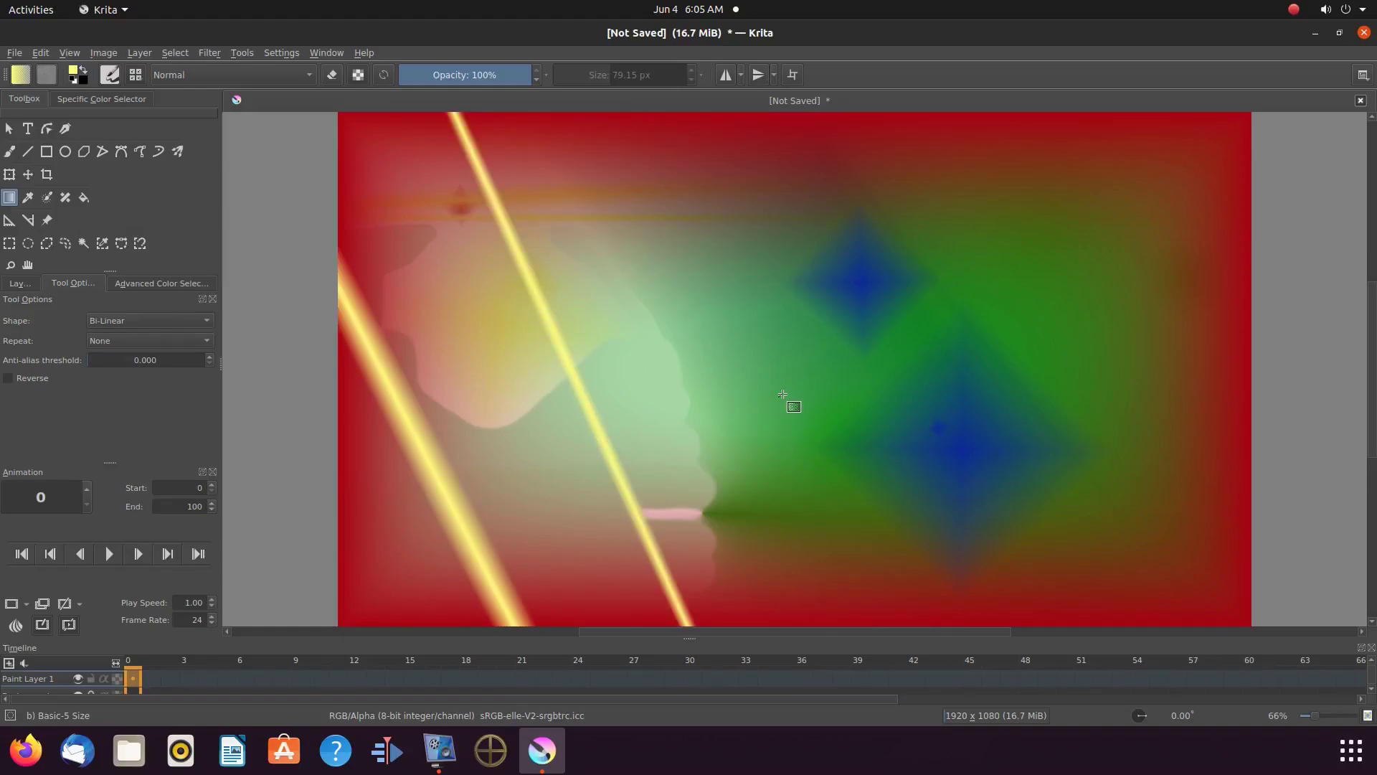
left_click_drag(782, 394, 784, 392)
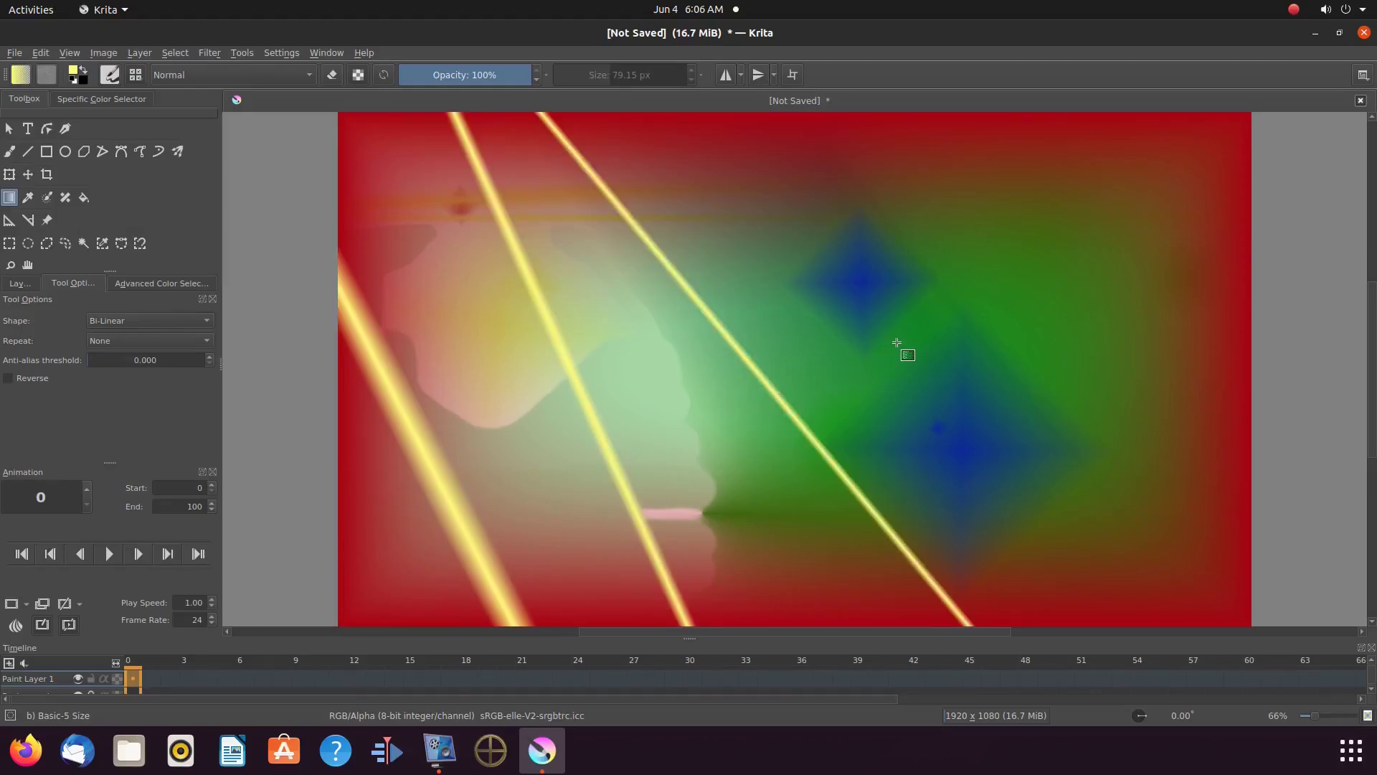
mouse_move(898, 342)
left_mouse_down()
mouse_move(956, 312)
mouse_move(1049, 302)
left_mouse_up()
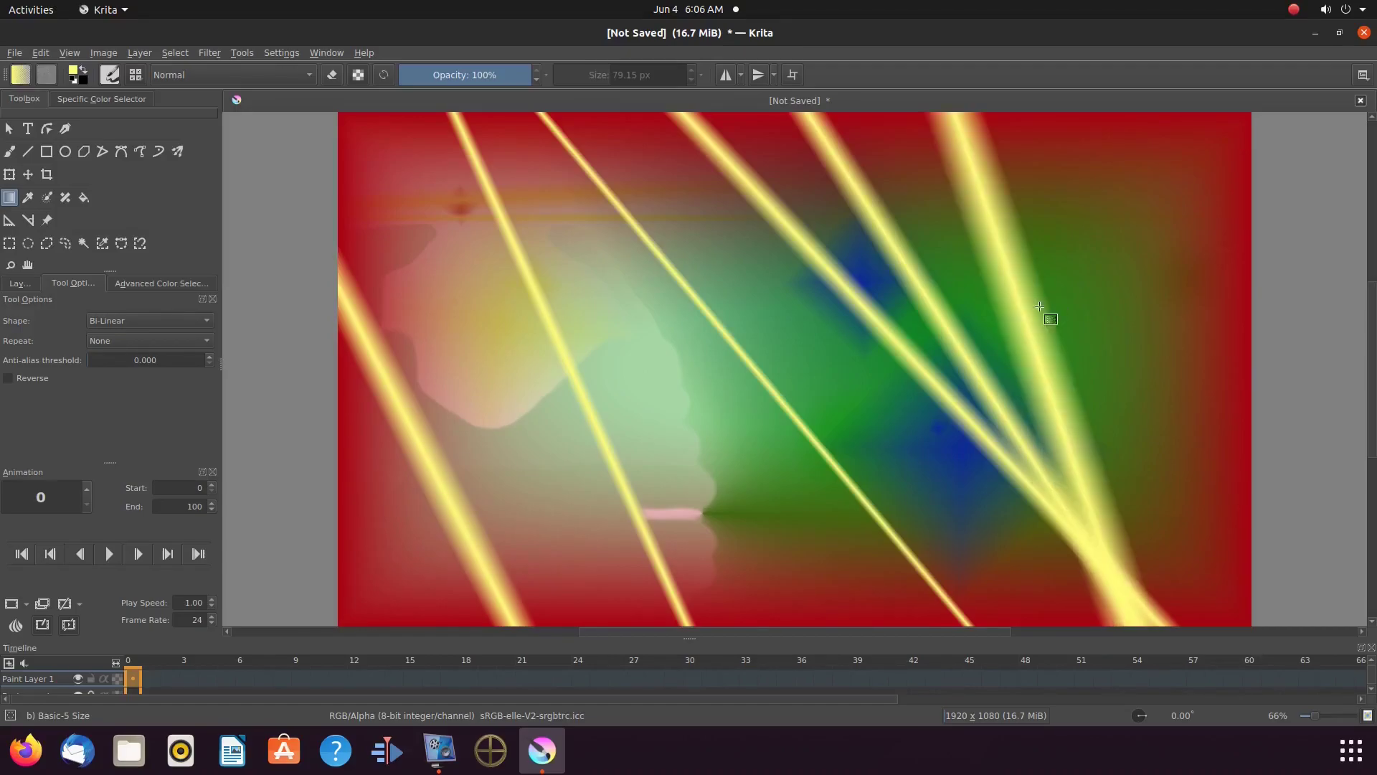
left_click_drag(702, 496, 716, 493)
left_click(209, 321)
Step: Use the Square gradient shape to add two small yellow sparkles at upper left and lower left
left_click(192, 353)
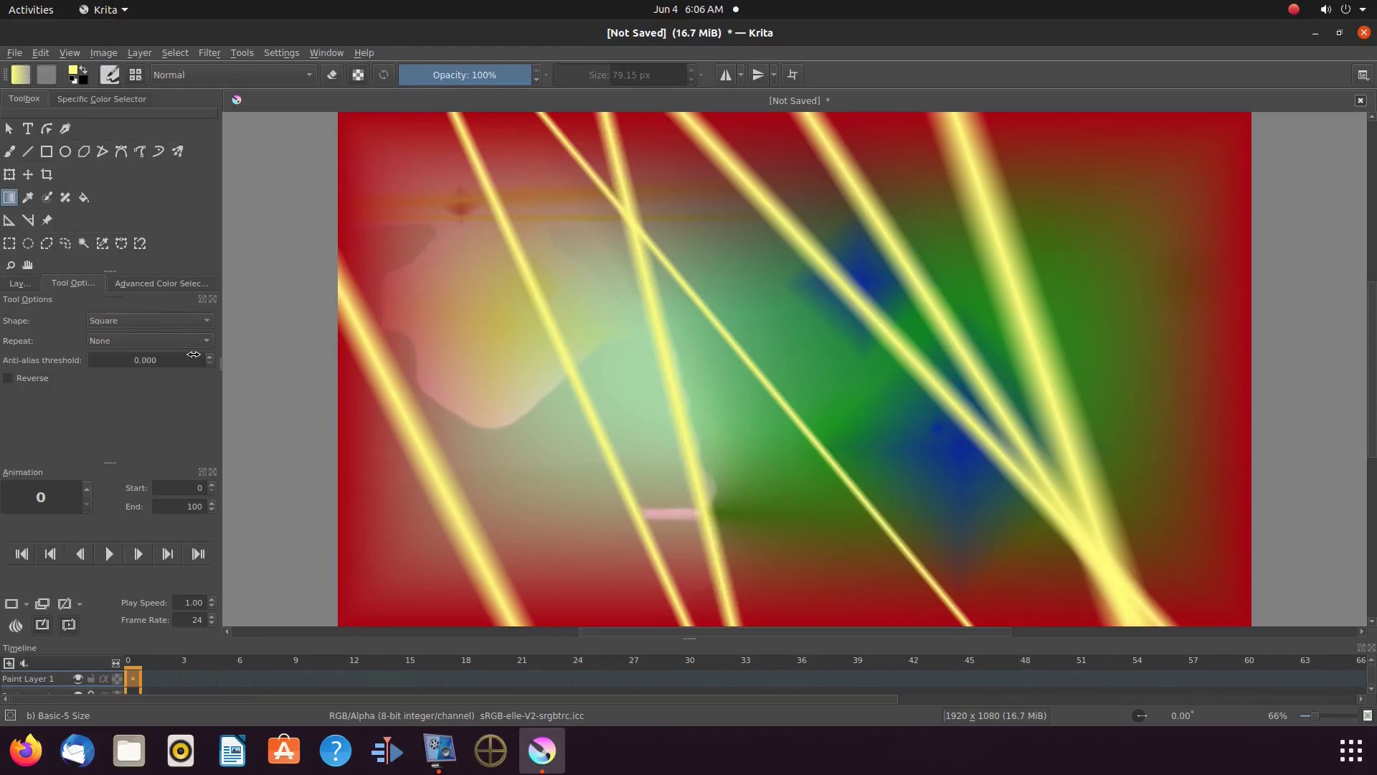
left_click_drag(455, 377, 468, 389)
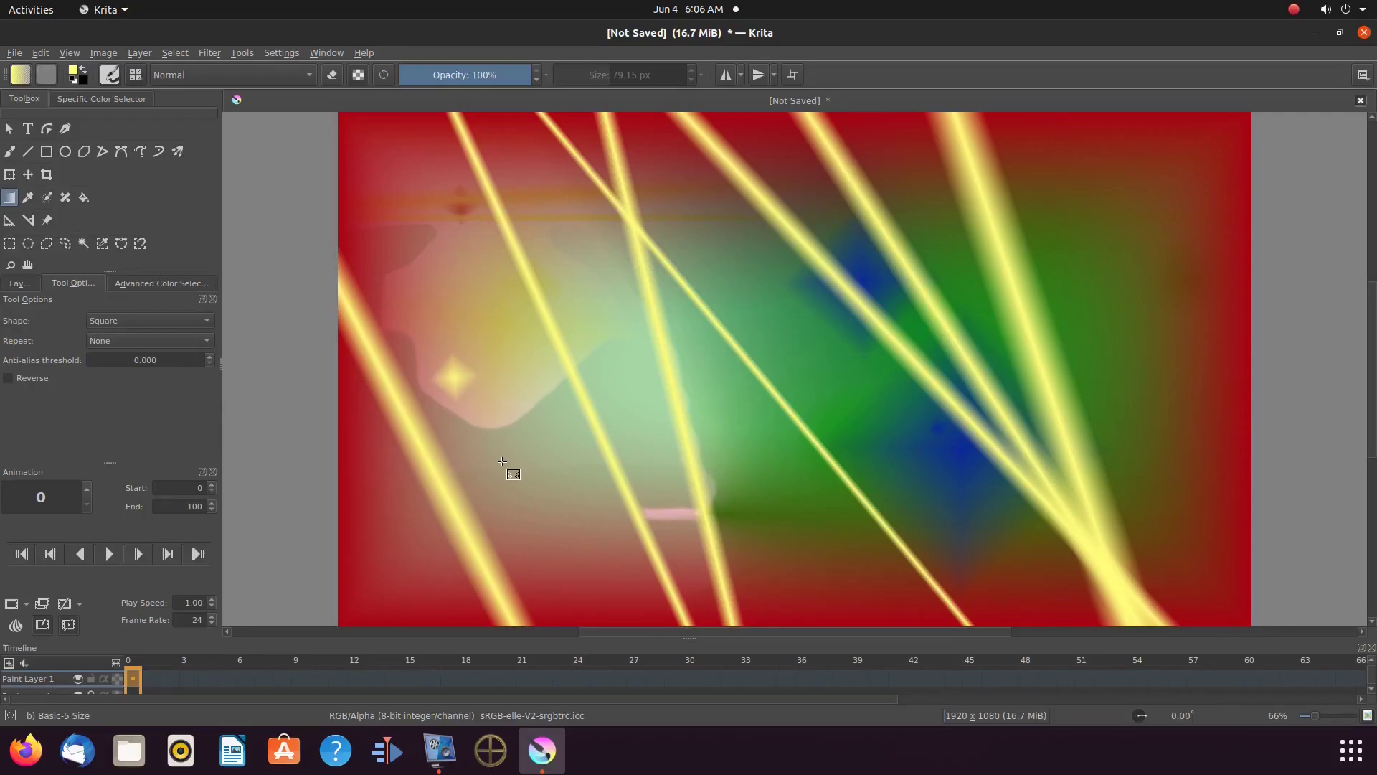
left_click(399, 574)
left_click(84, 201)
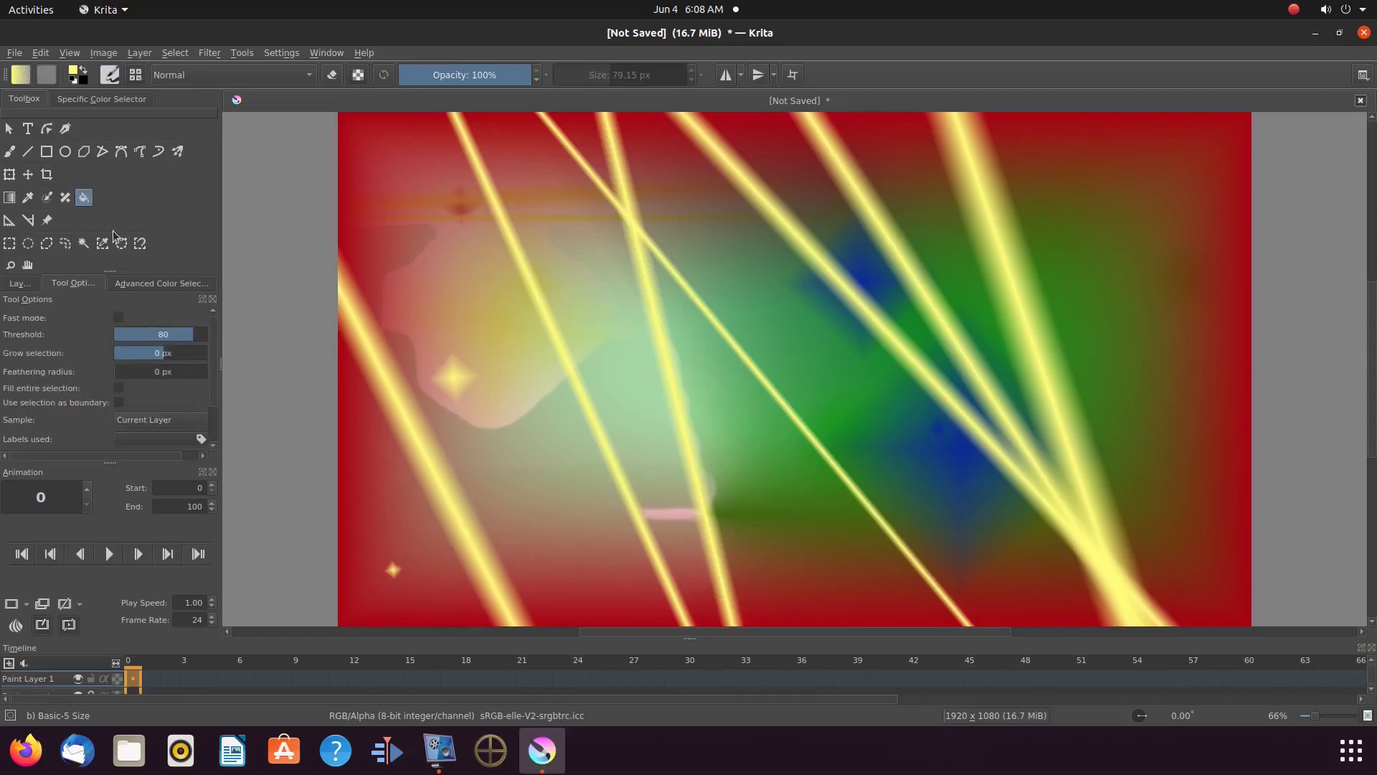
left_click(543, 495)
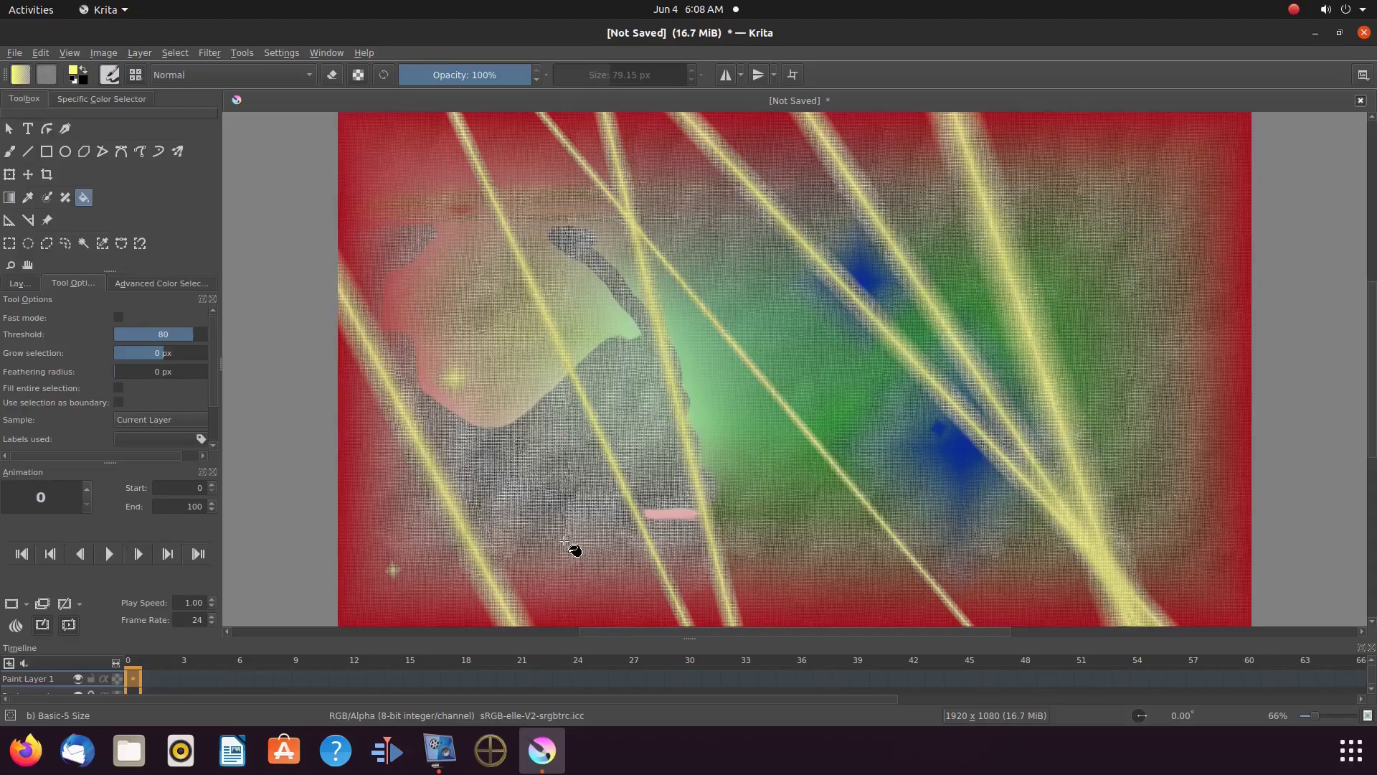
left_click(40, 52)
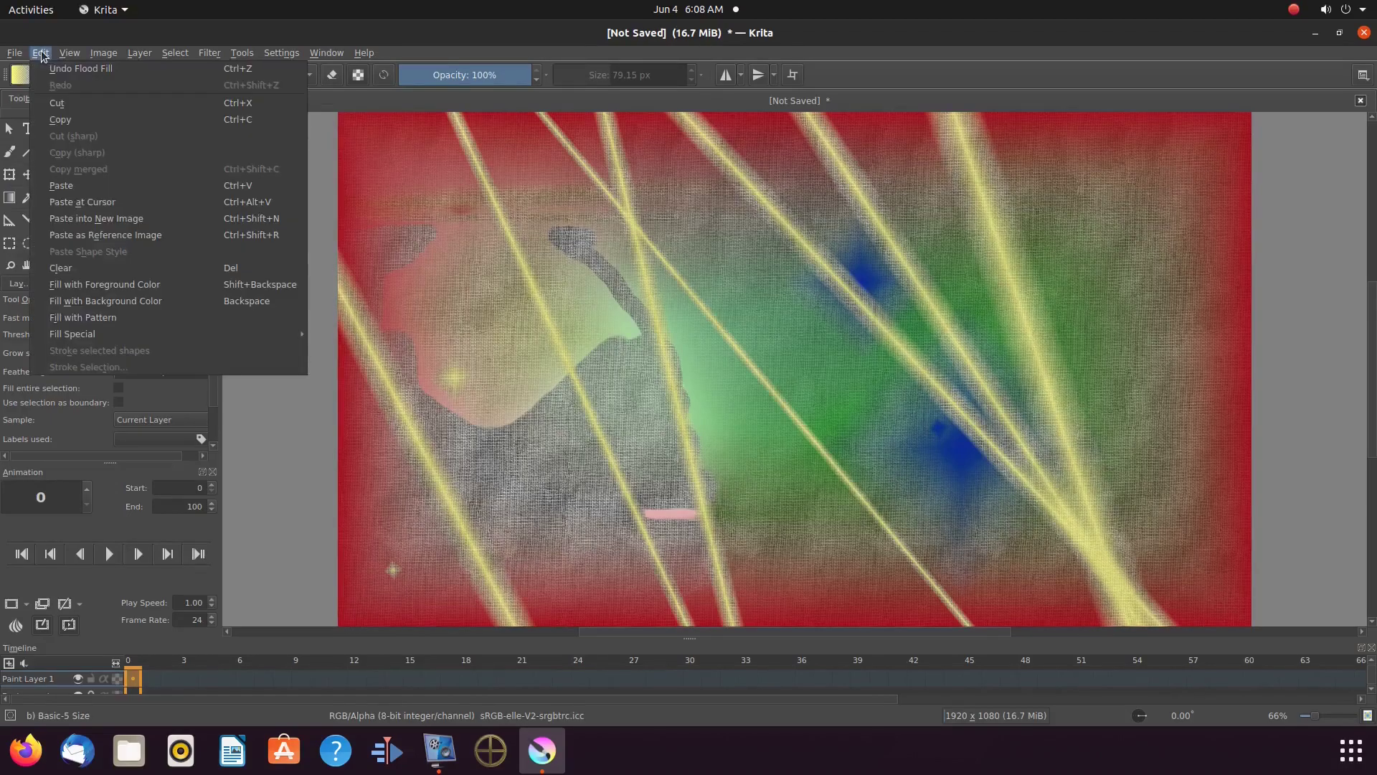
left_click(83, 70)
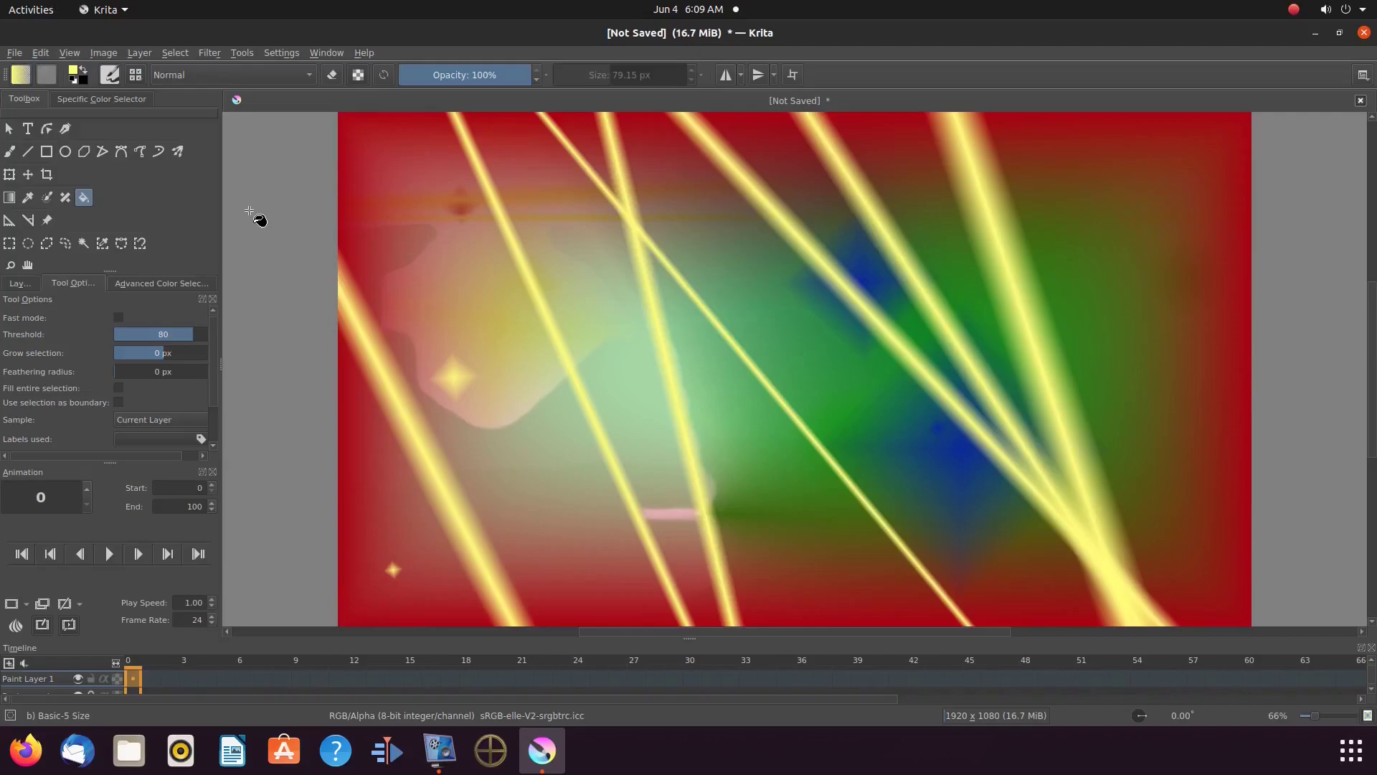
left_click(406, 139)
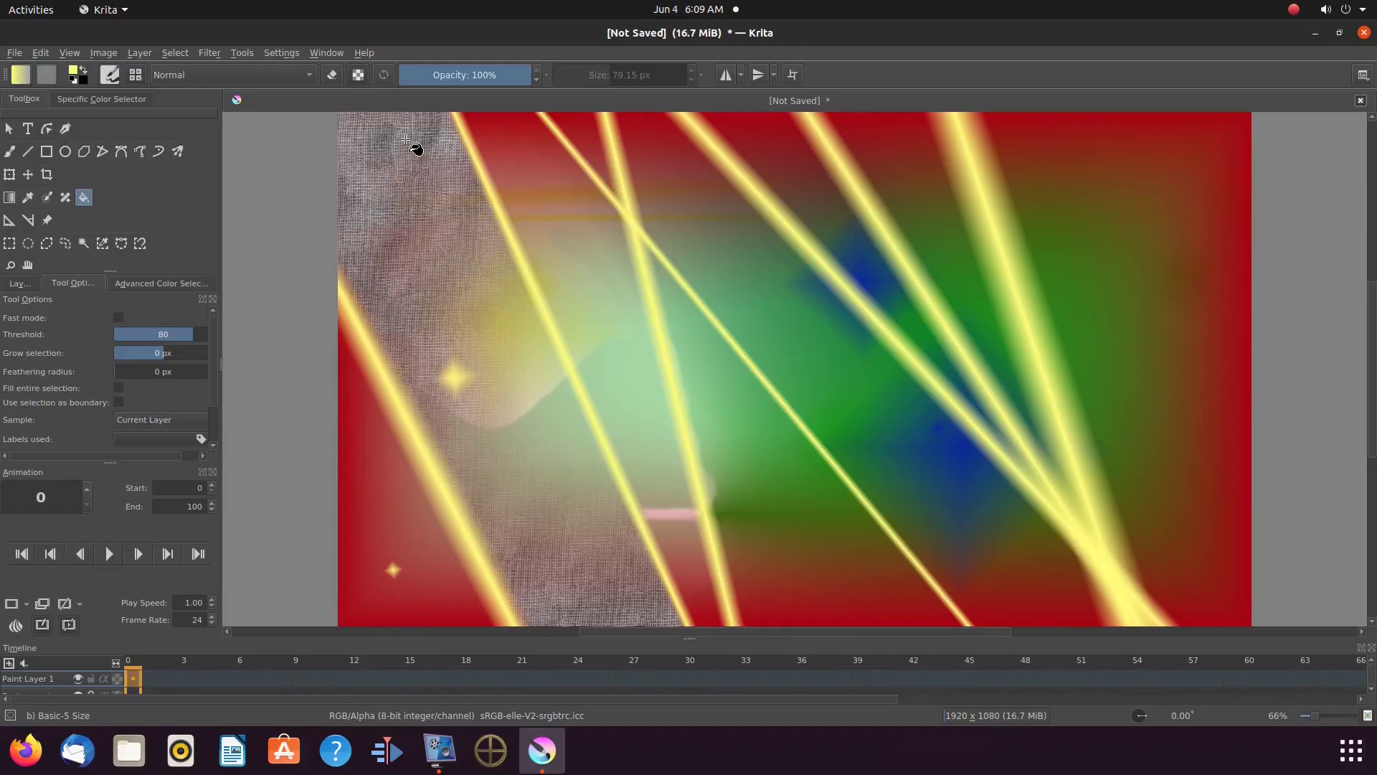
Step: Pattern-fill the top, lower-middle and right red regions, undoing the left-strip fill
left_click(657, 139)
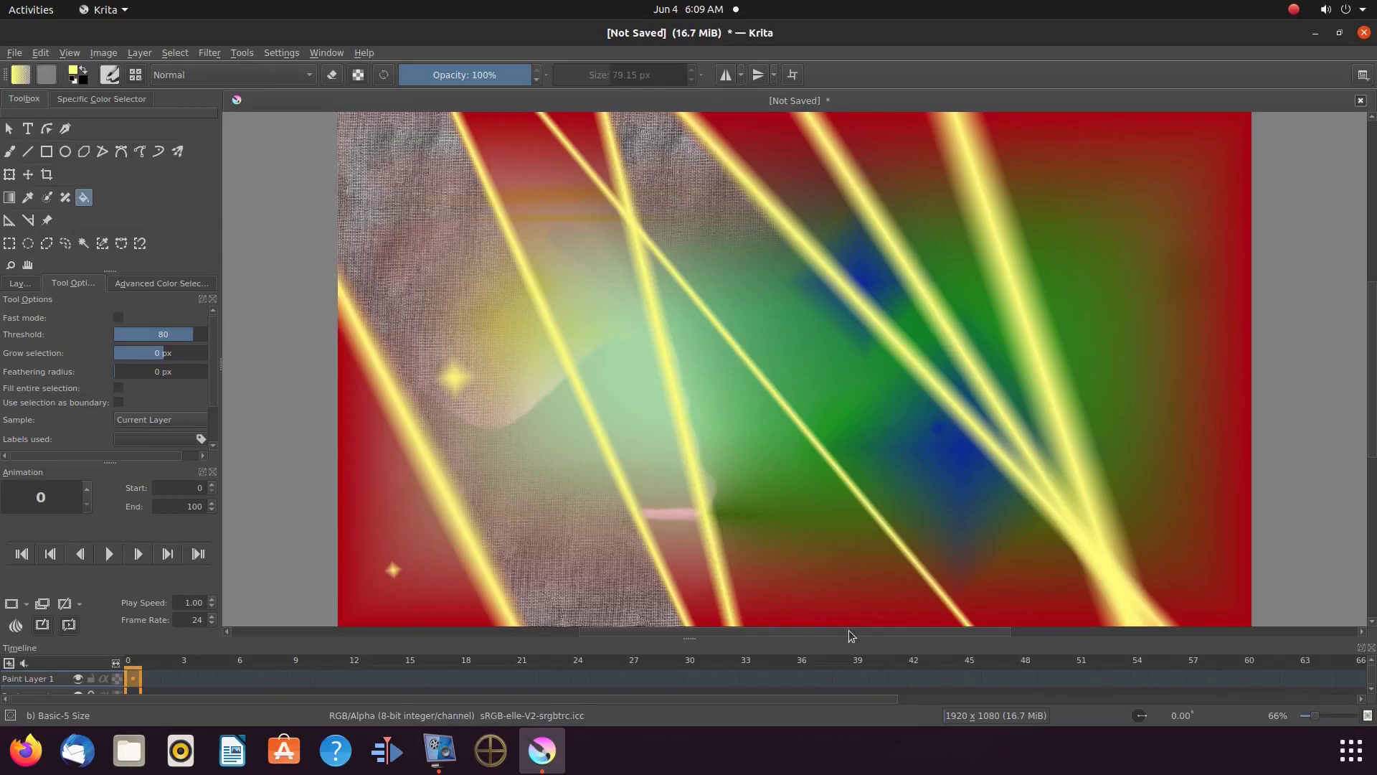
left_click(823, 604)
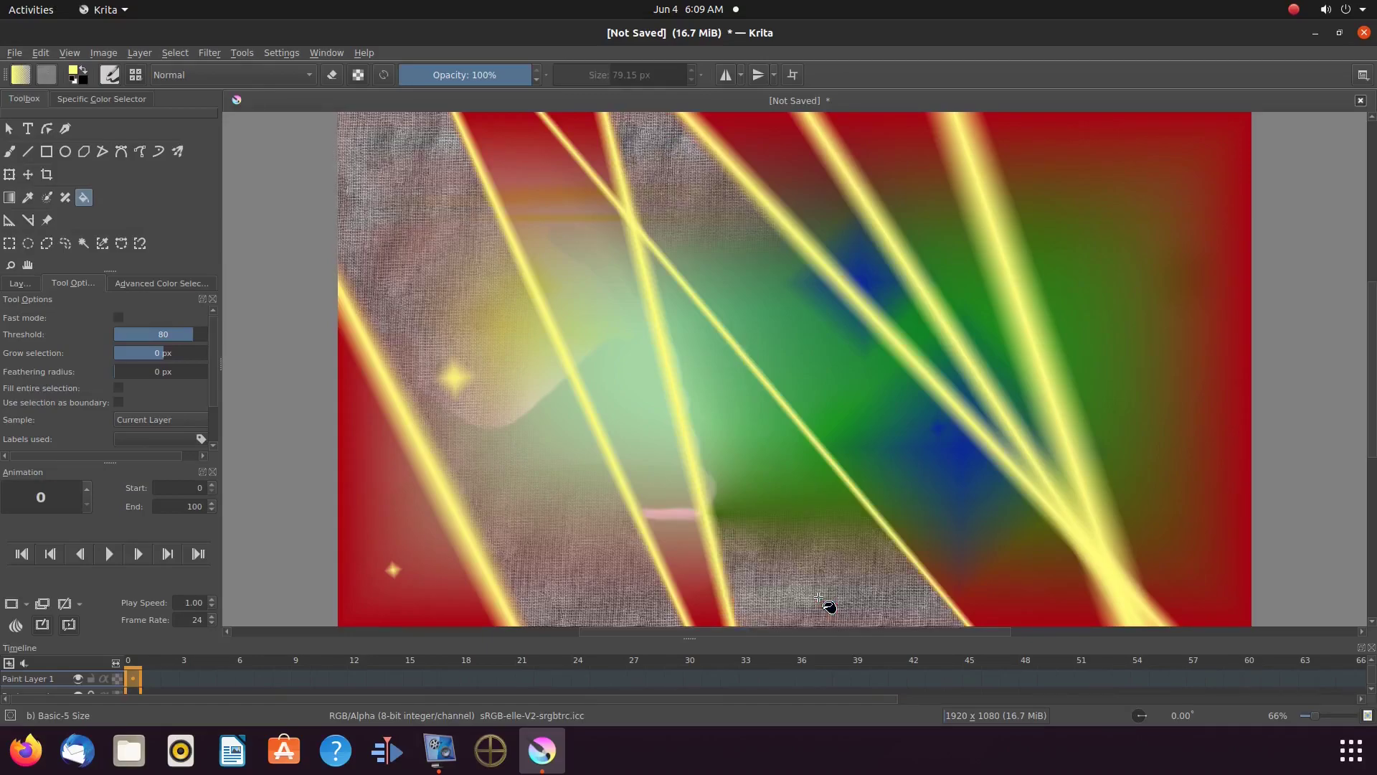
left_click(1036, 595)
left_click(1214, 573)
left_click(477, 610)
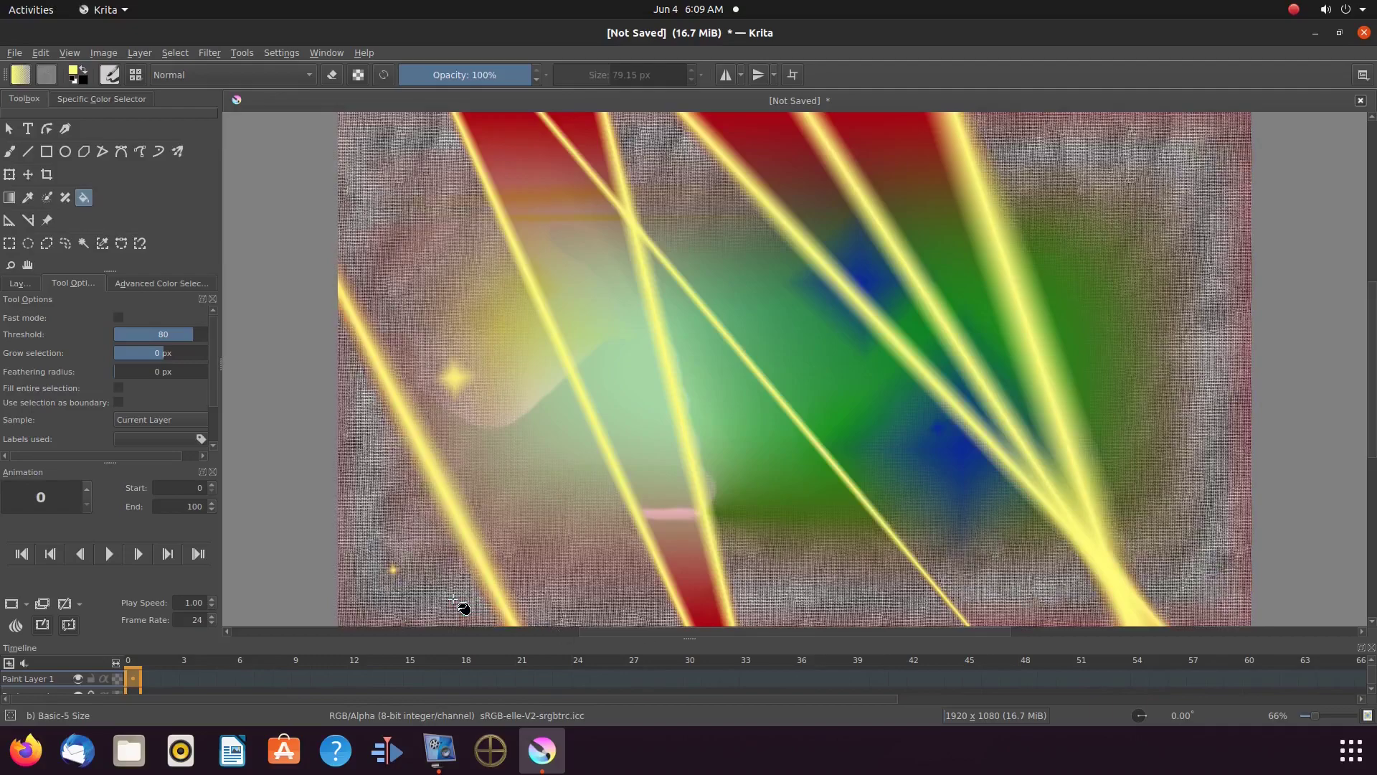
left_click(40, 52)
left_click(54, 65)
Step: Pattern-fill the remaining red areas along the top and bottom, undoing the upper-area fill
left_click(533, 164)
left_click(41, 53)
left_click(54, 66)
left_click(893, 152)
left_click(784, 158)
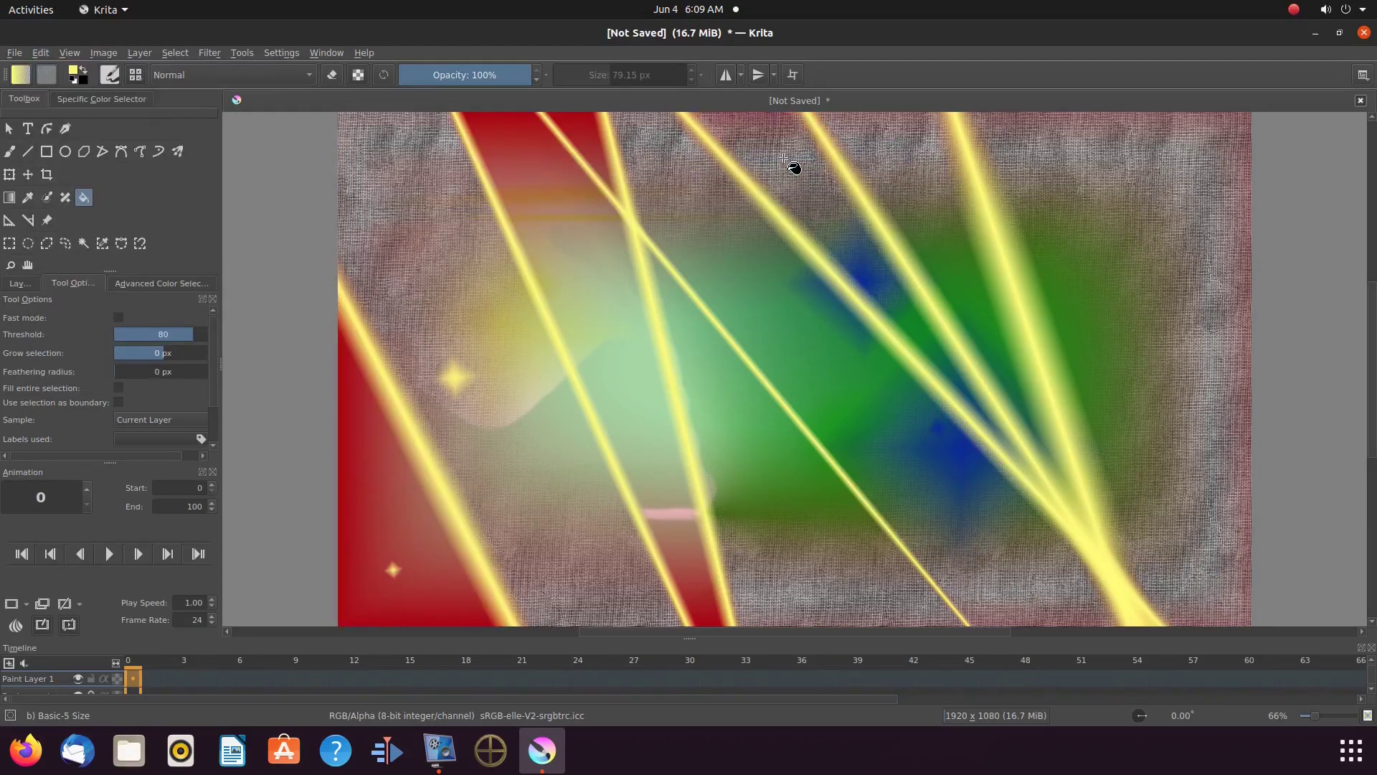
left_click(709, 592)
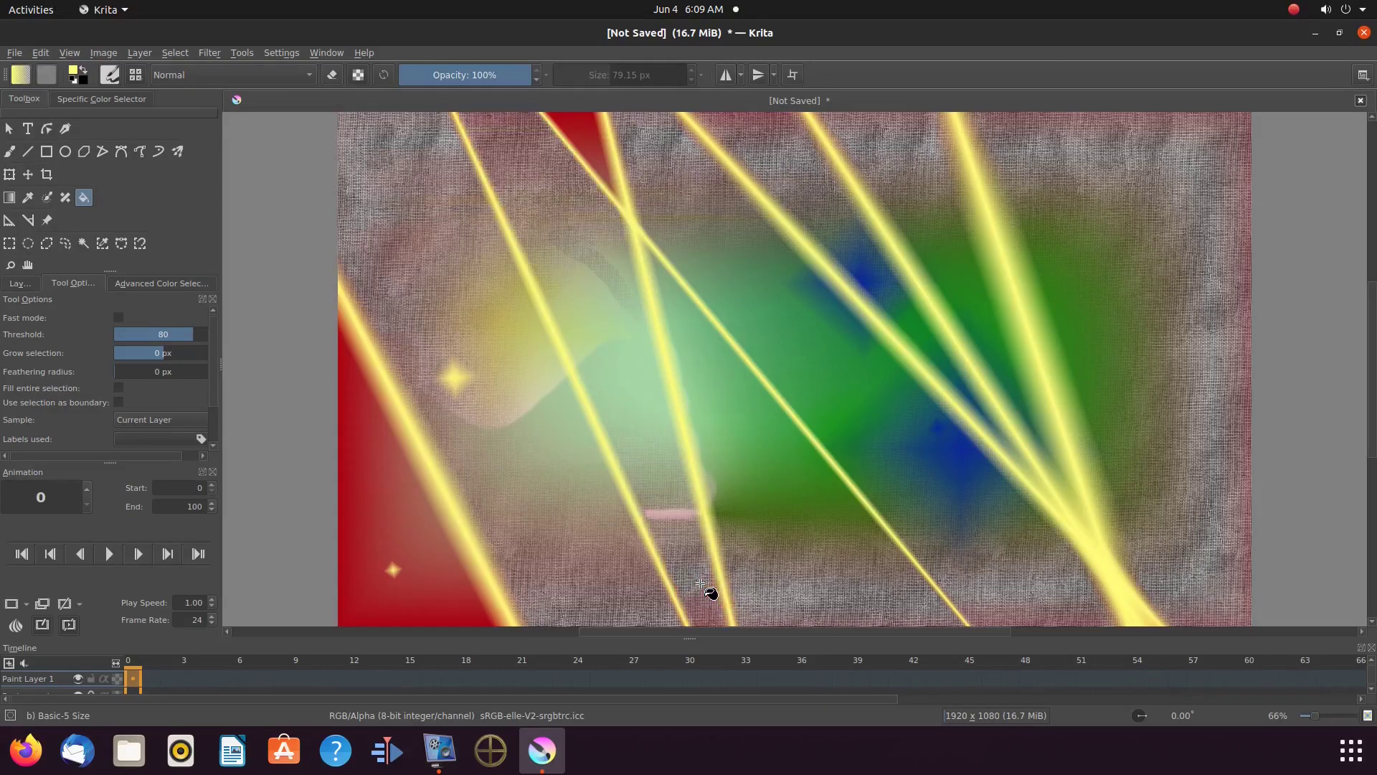
left_click(13, 203)
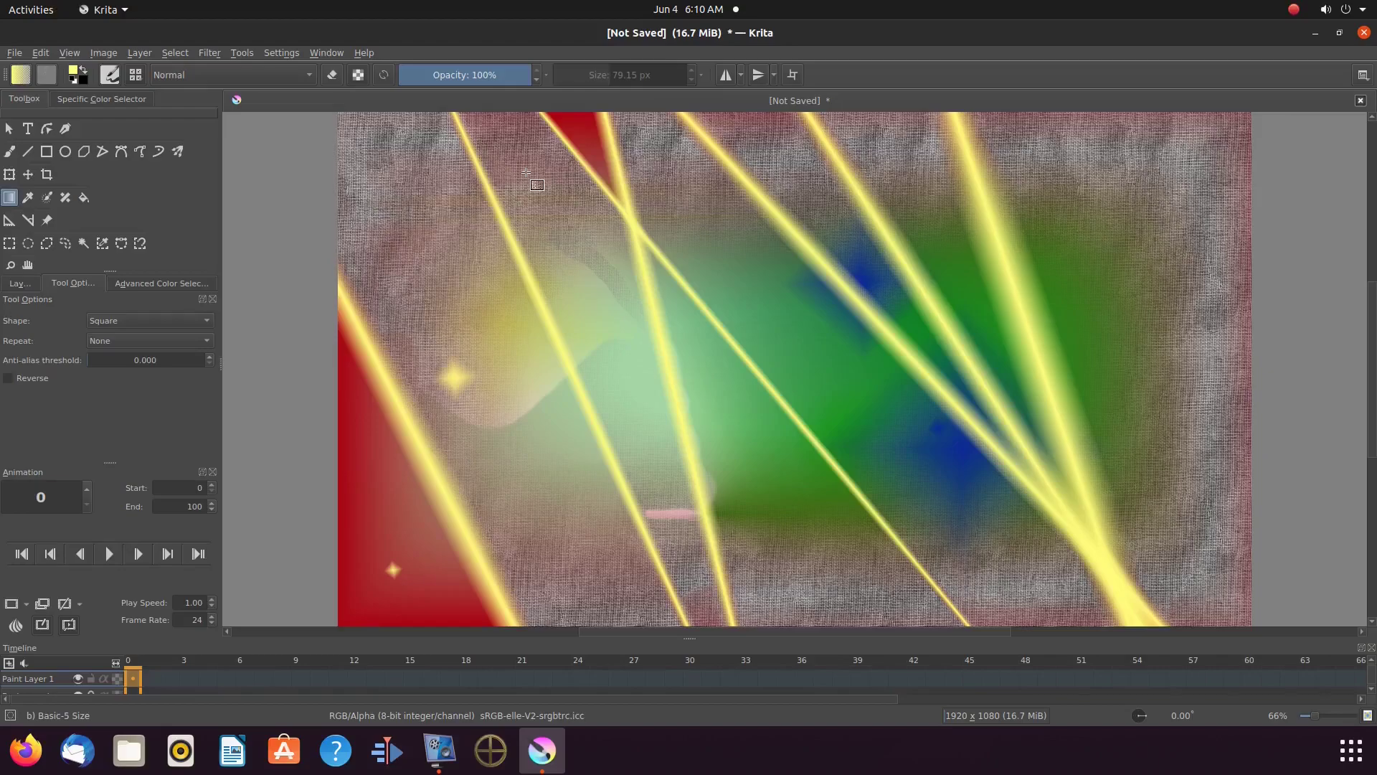
Step: Add ten small yellow square-gradient sparkles along the top, right side and bottom of the canvas
left_click_drag(399, 206, 420, 228)
left_click_drag(557, 194, 571, 215)
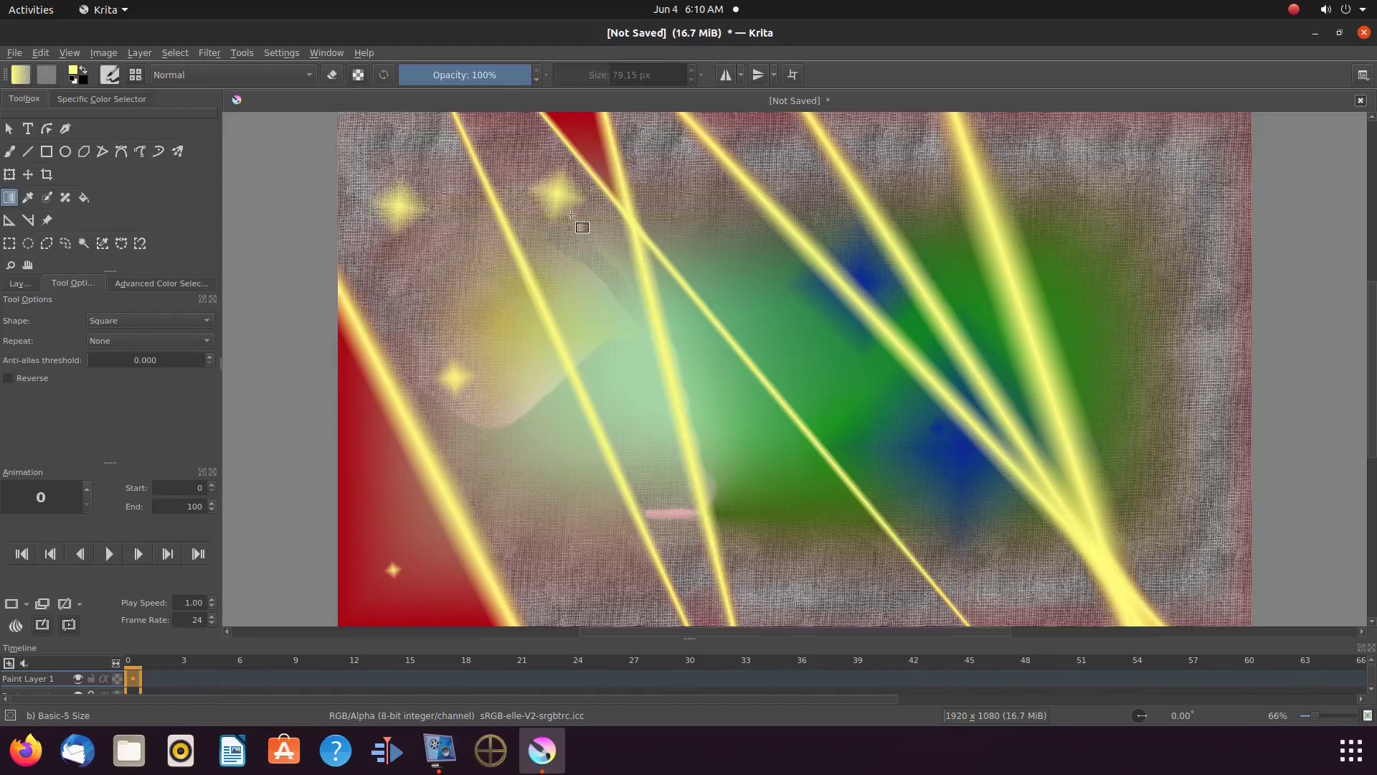
left_click_drag(1120, 146, 1151, 192)
left_click_drag(1199, 505, 1209, 550)
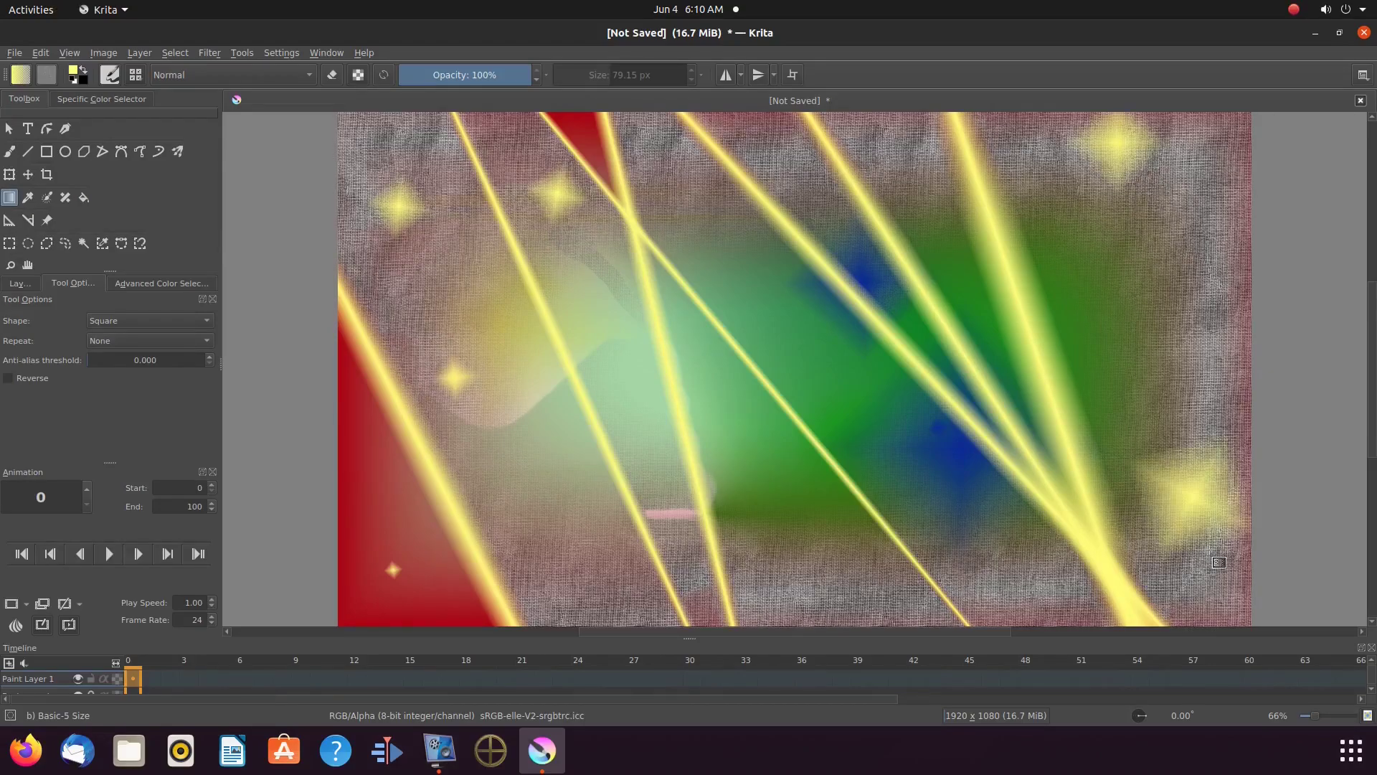
left_click_drag(1015, 584, 1040, 606)
left_click_drag(839, 580, 870, 614)
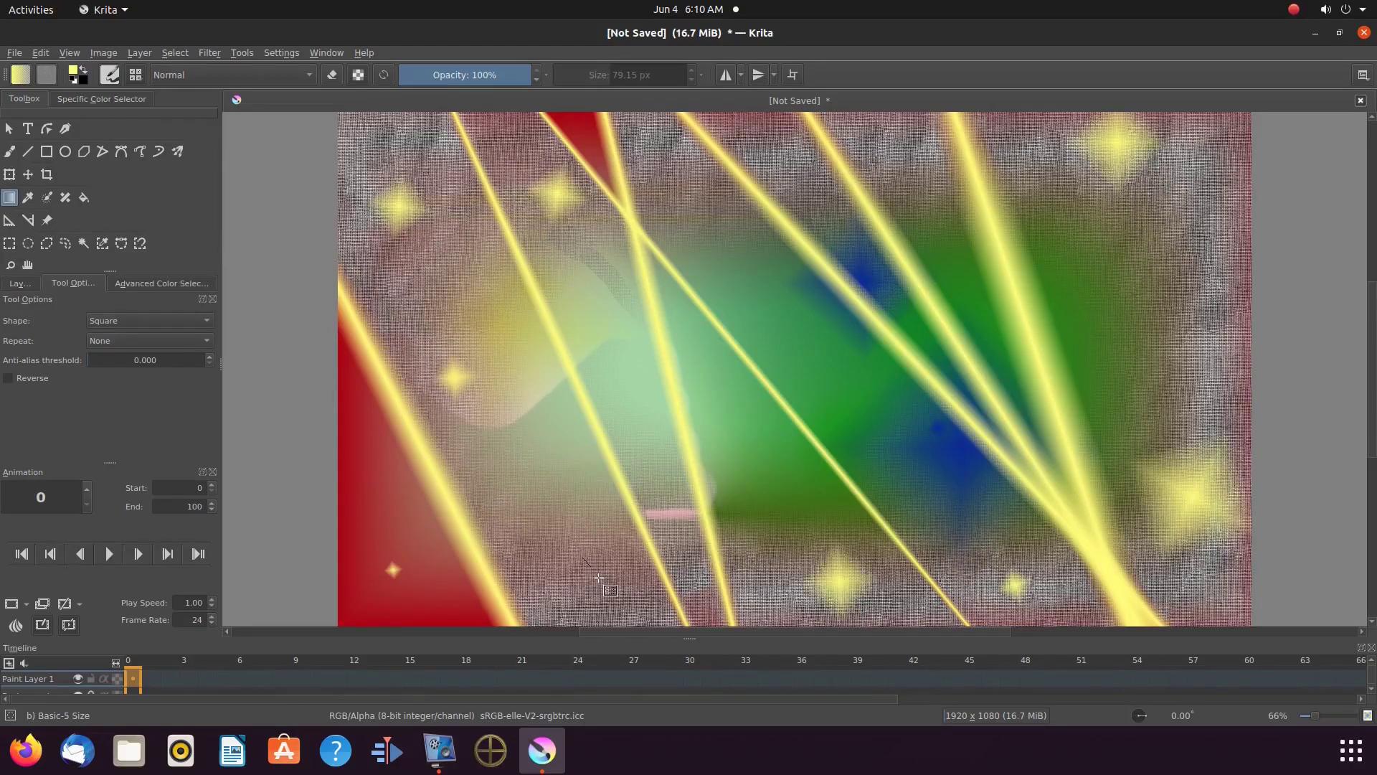
left_click_drag(583, 557, 601, 578)
left_click_drag(668, 162, 692, 191)
left_click_drag(764, 136, 784, 160)
left_click_drag(893, 144, 940, 183)
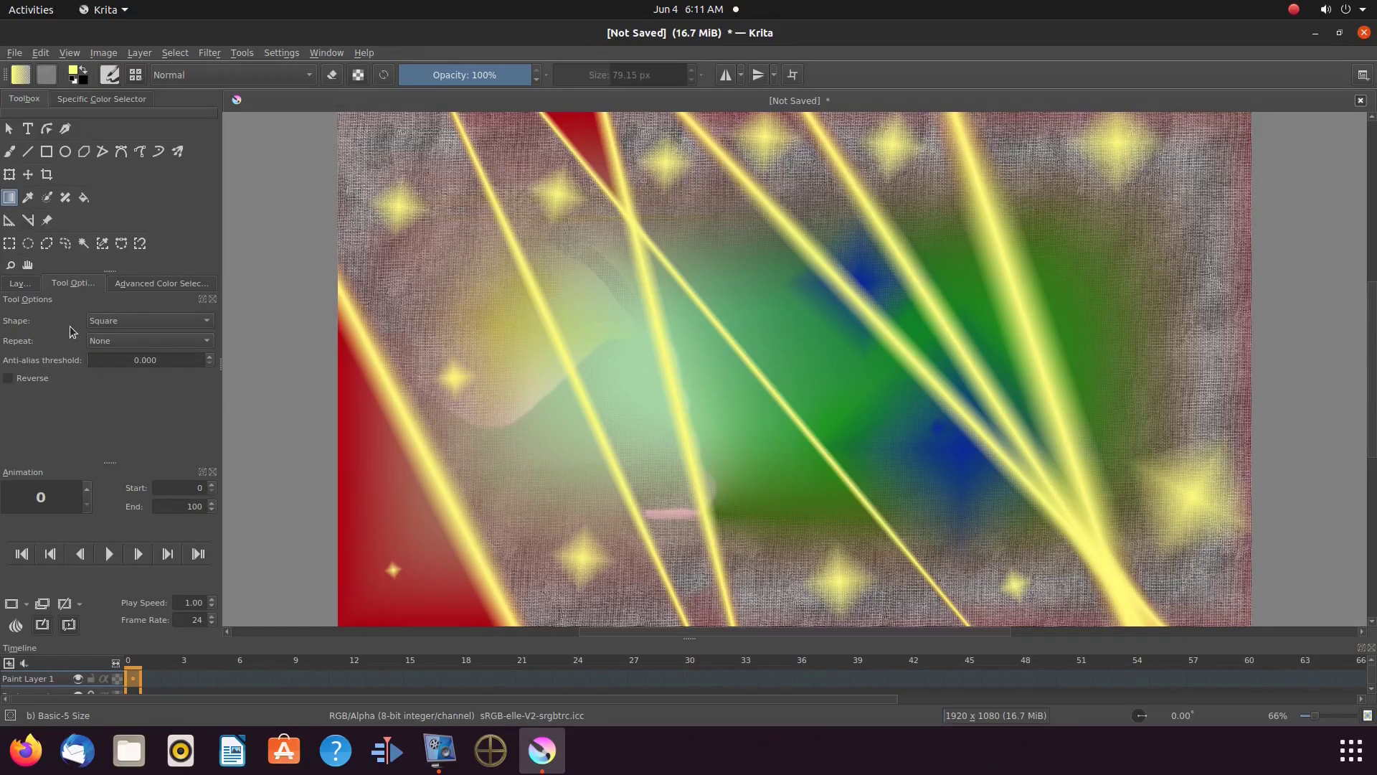
left_click(84, 198)
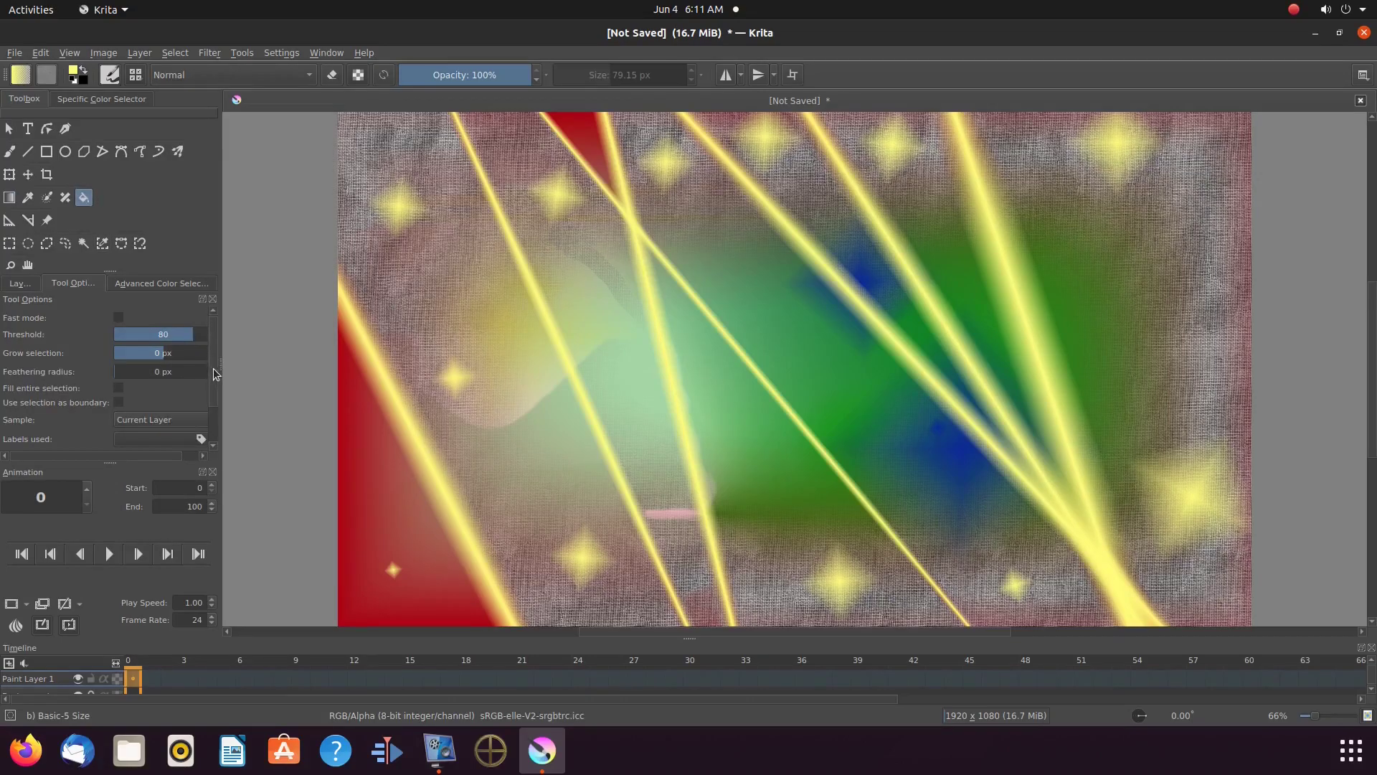
Step: Turn off Use pattern, pick blue, and flood the textured background with solid blue
scroll(215, 371, "down", 2)
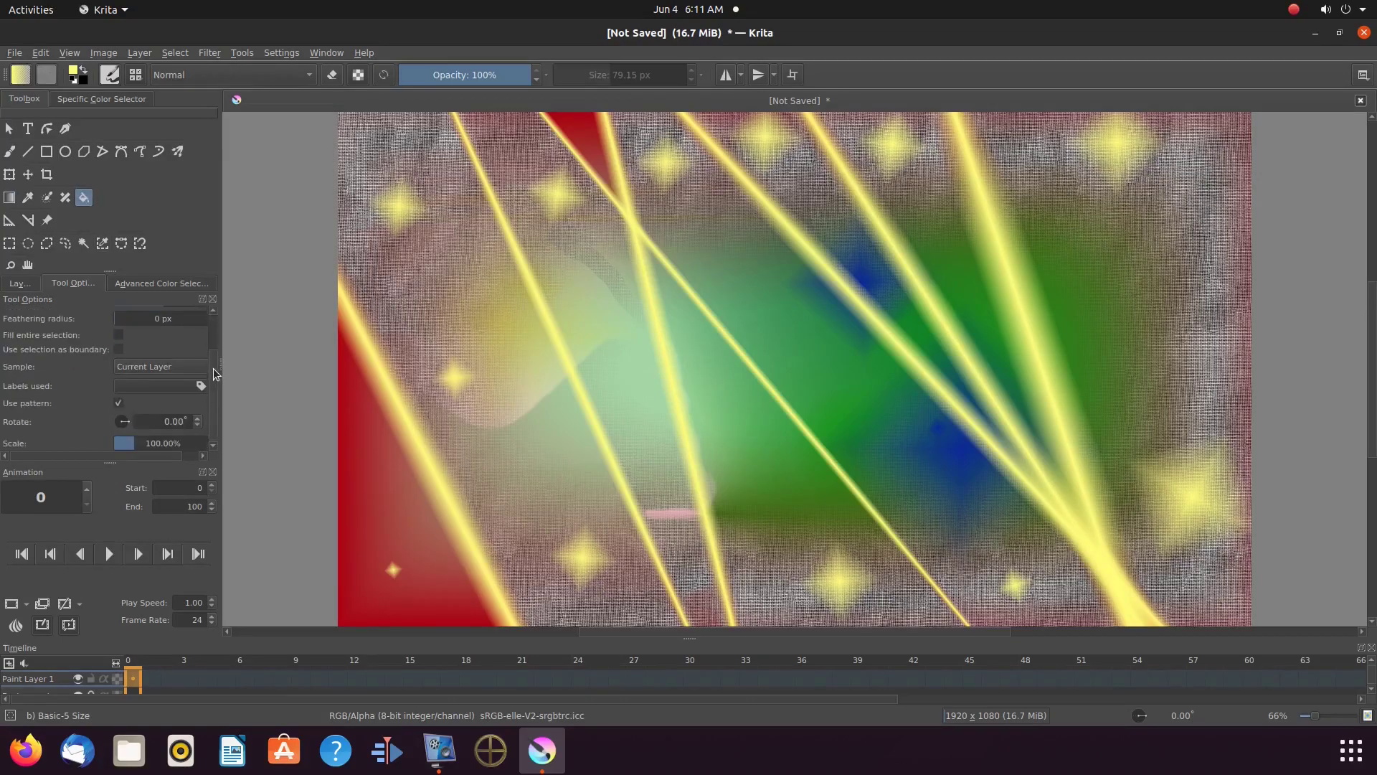
left_click(119, 404)
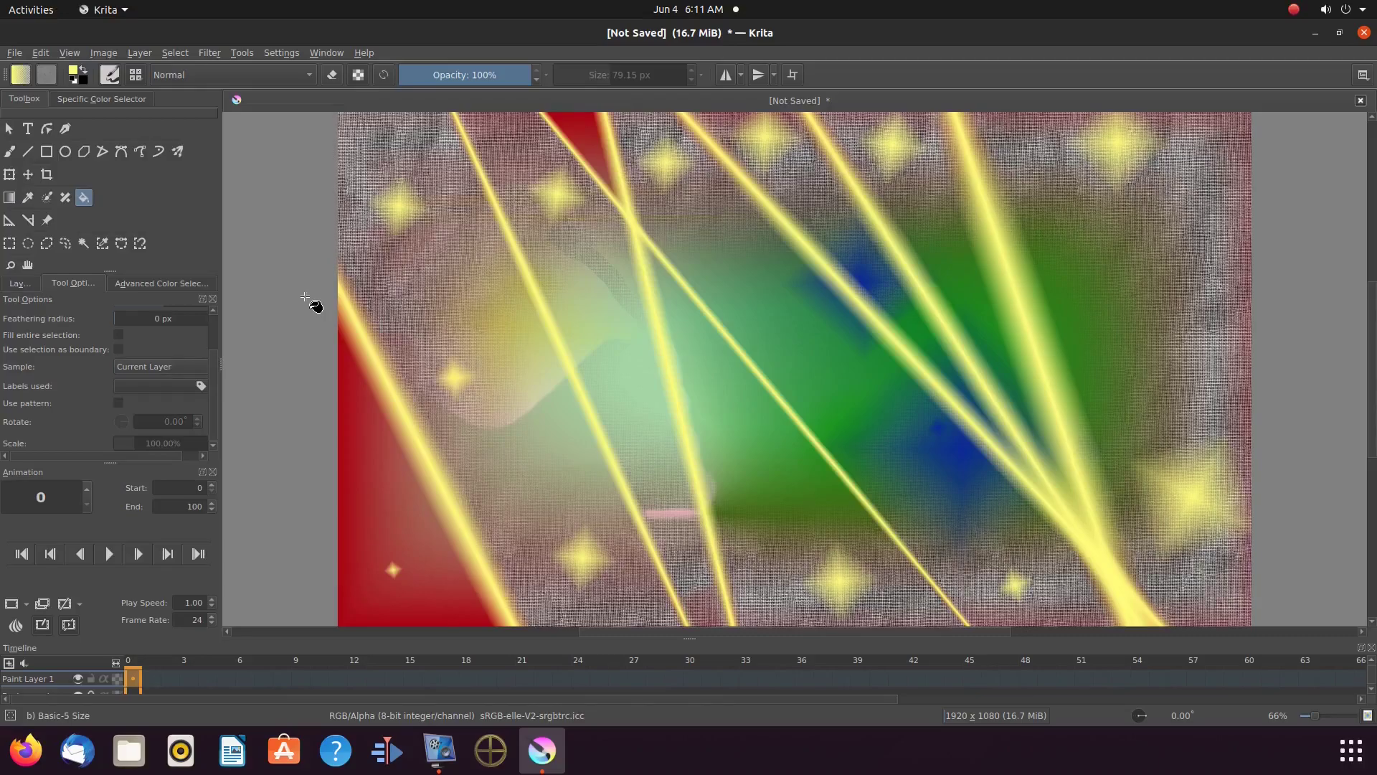
left_click(182, 284)
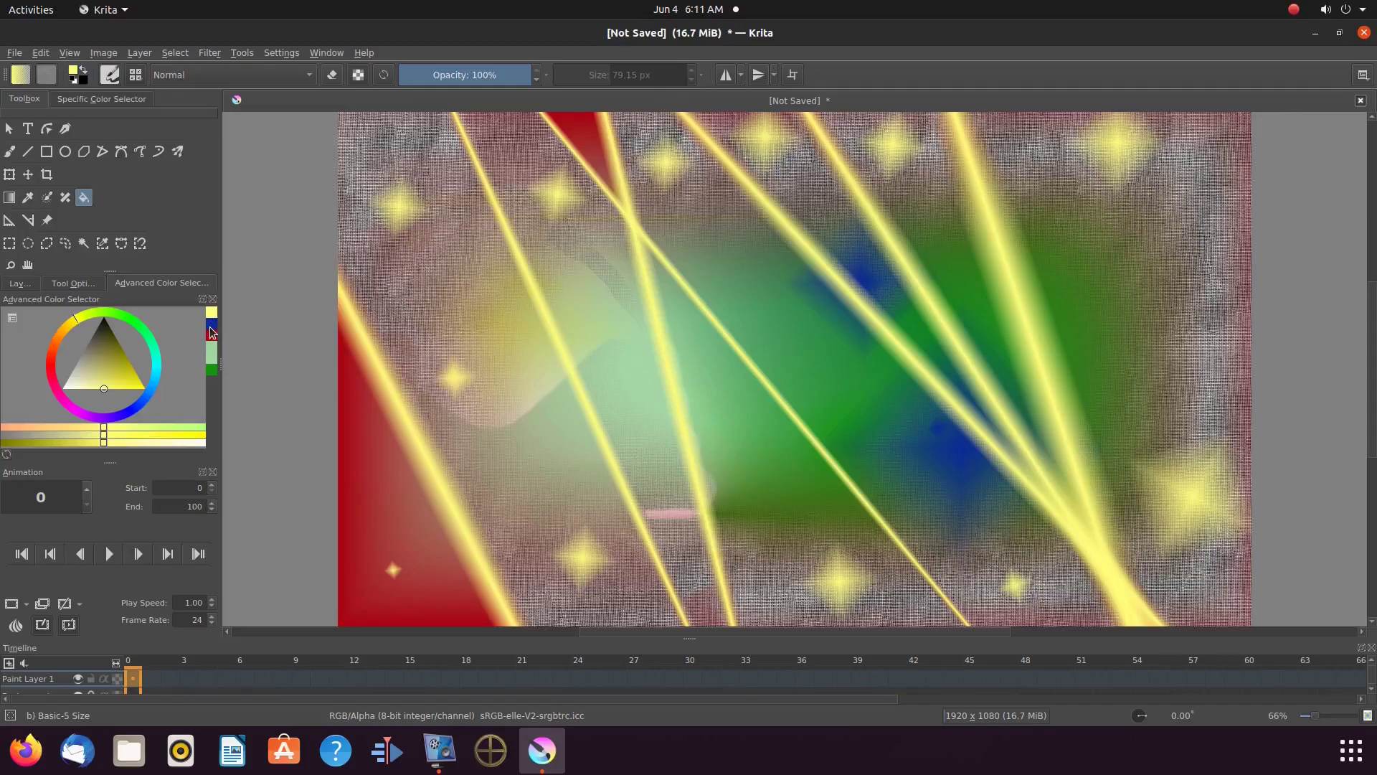
left_click(212, 332)
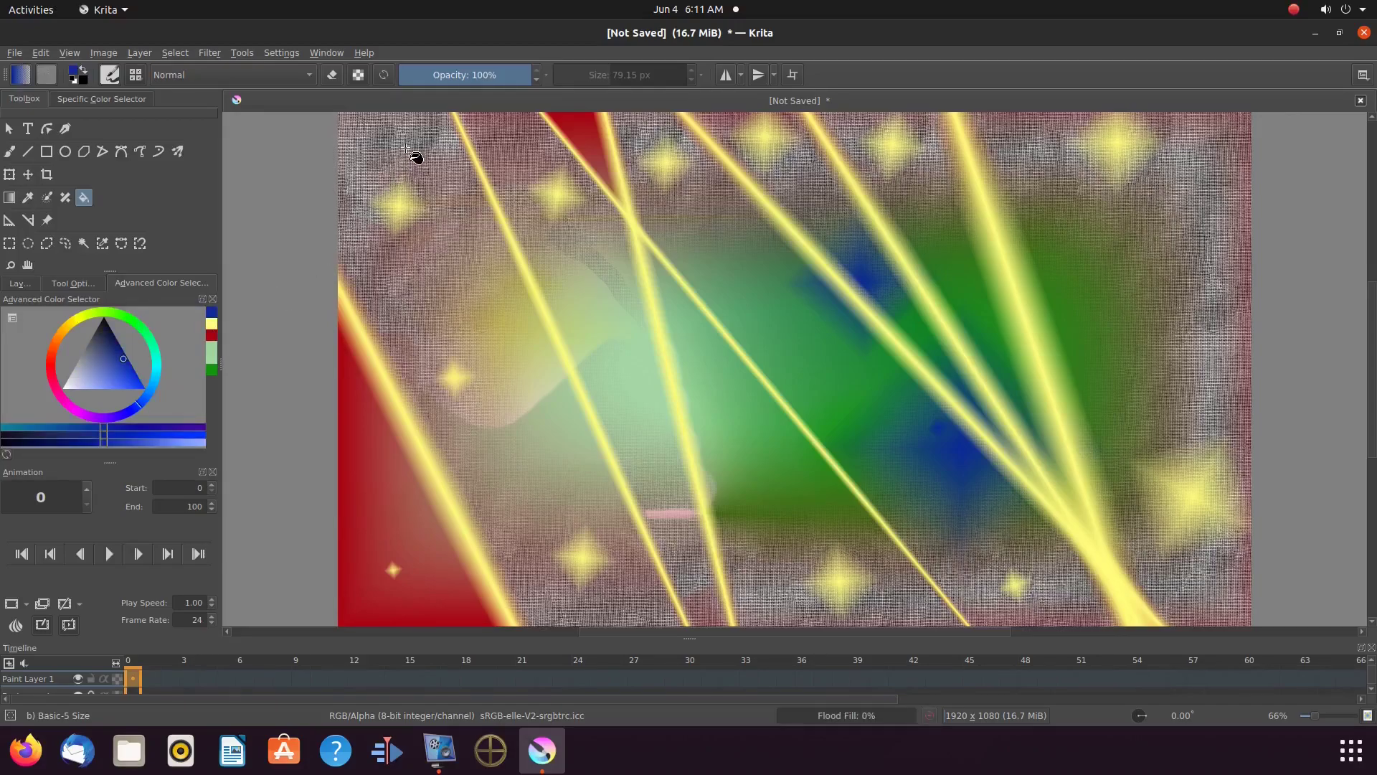
left_click(446, 257)
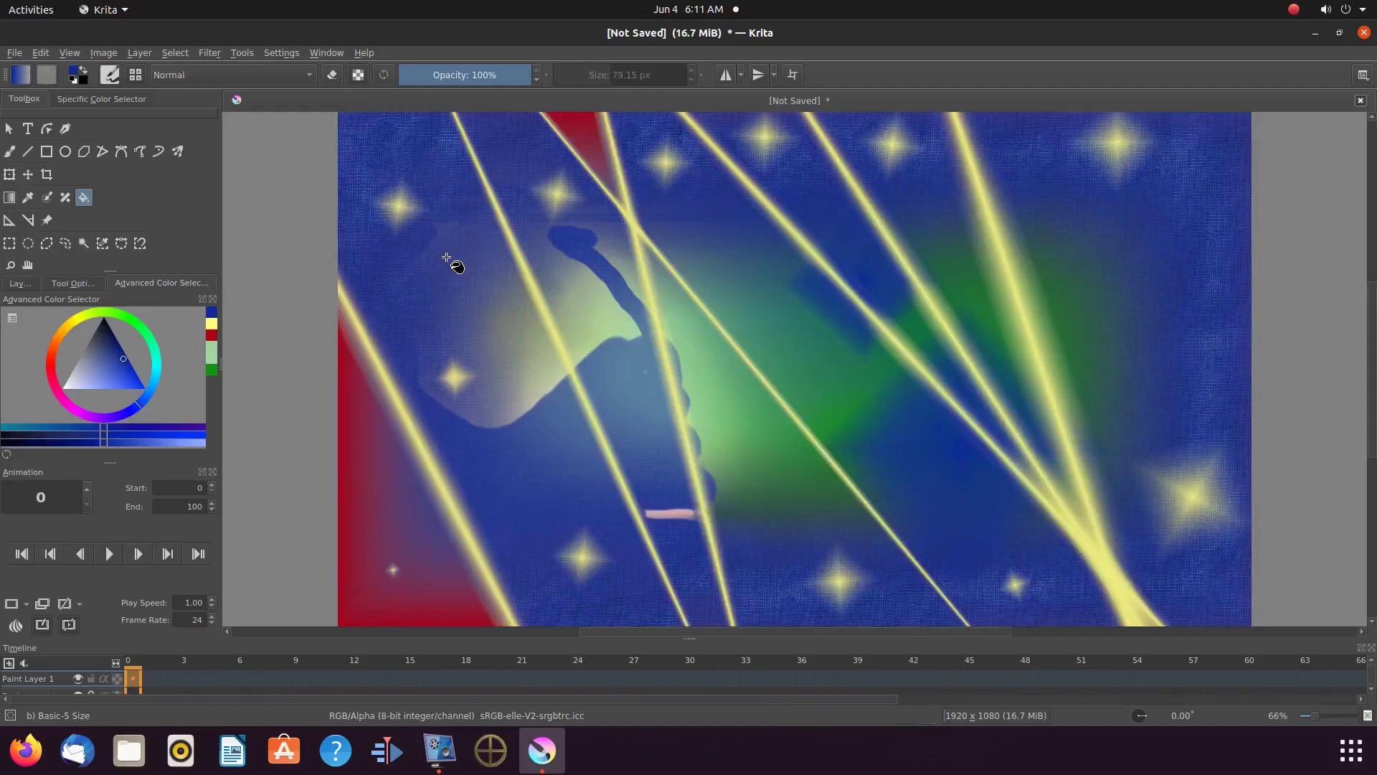